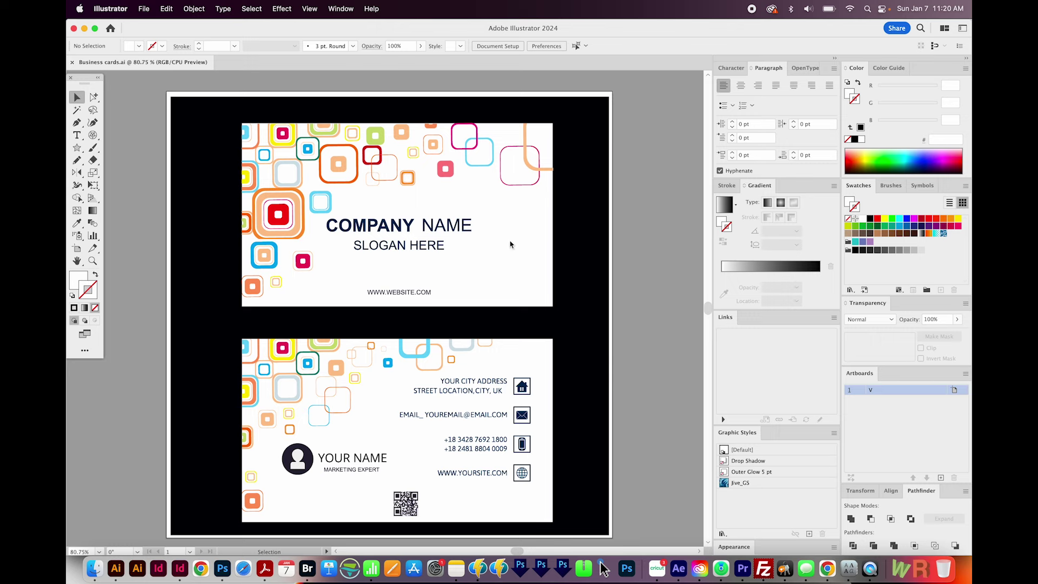
- Zoom to 150% on the card front in Outline view, then return to full-colour Preview
key(super+alt)
key(super+y)
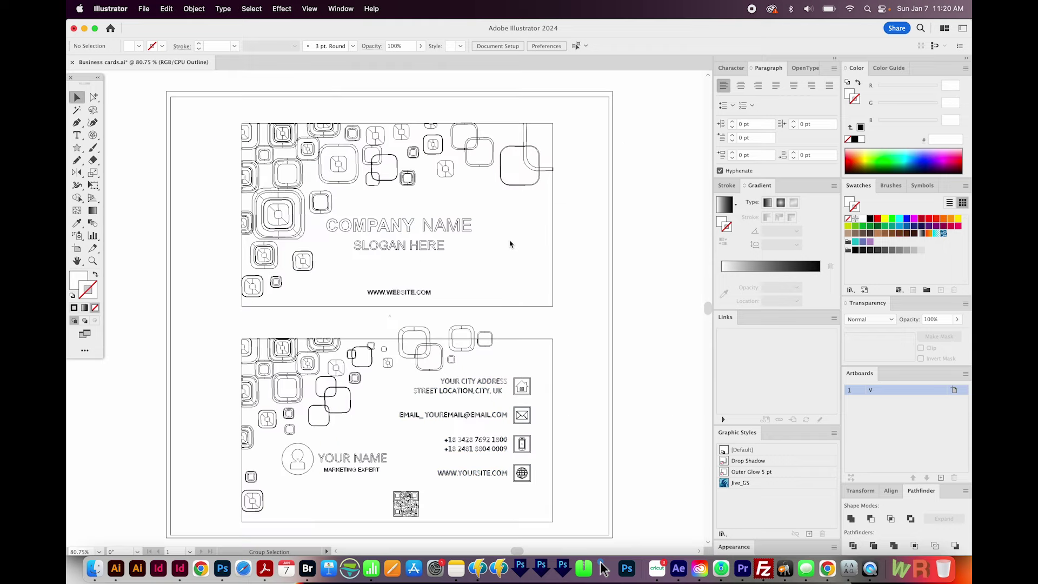
key(z)
click(410, 248)
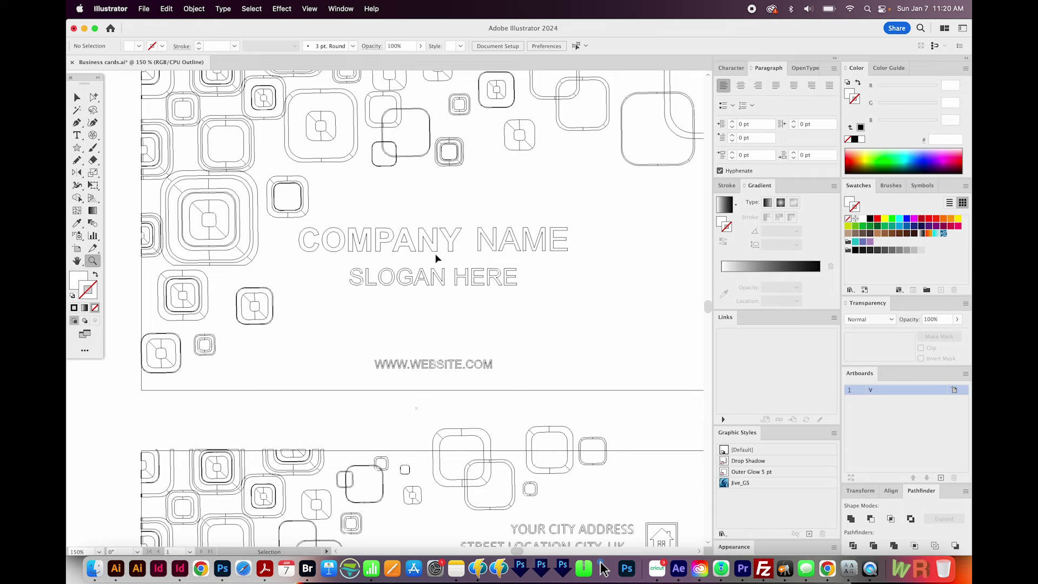
key(super+y)
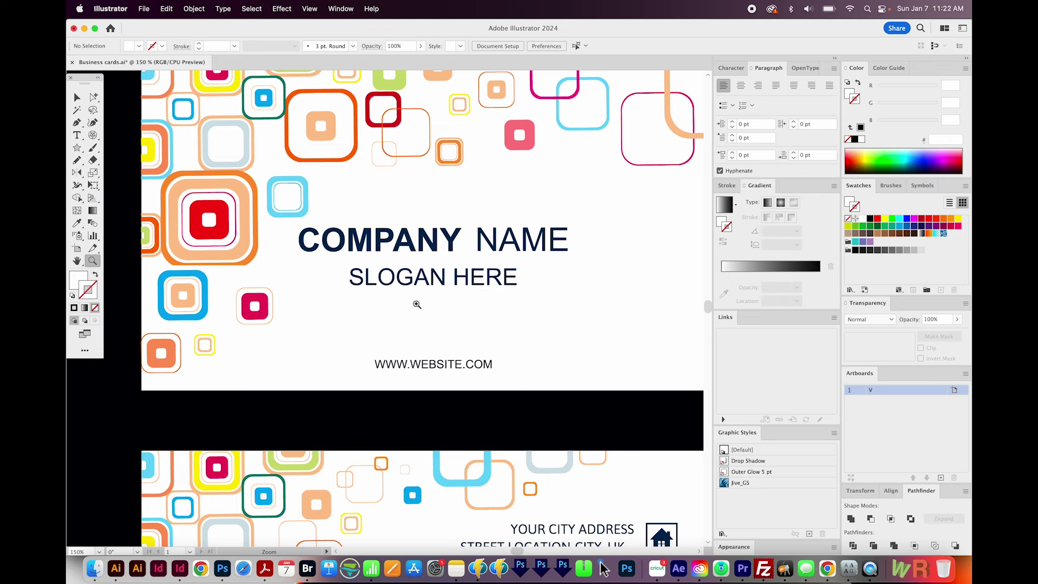
scroll(417, 327, left, 2)
scroll(417, 327, down, 1)
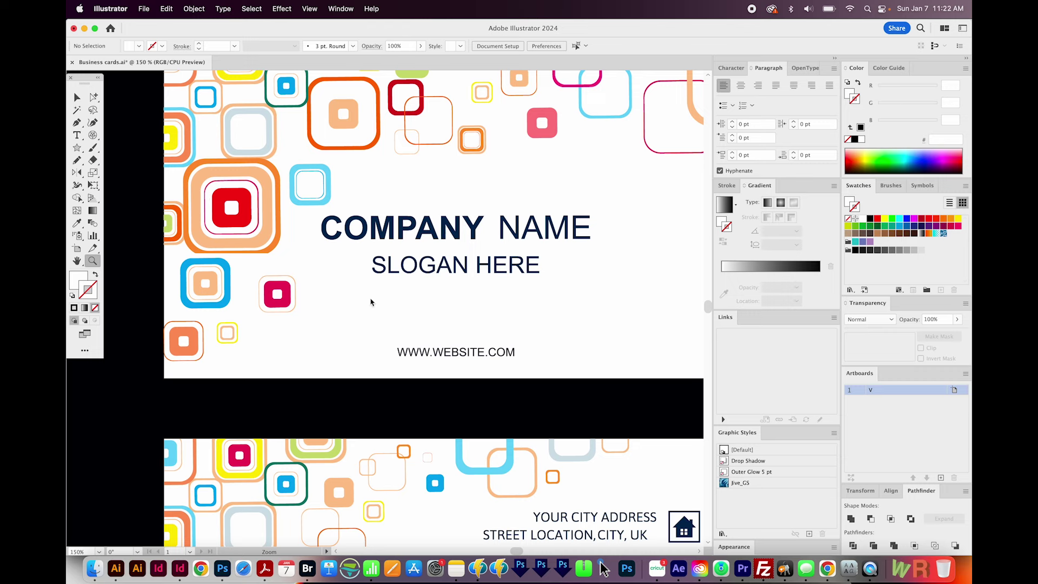
- Type a new line 'Graphic Design How To' below SLOGAN HERE on the card front
key(t)
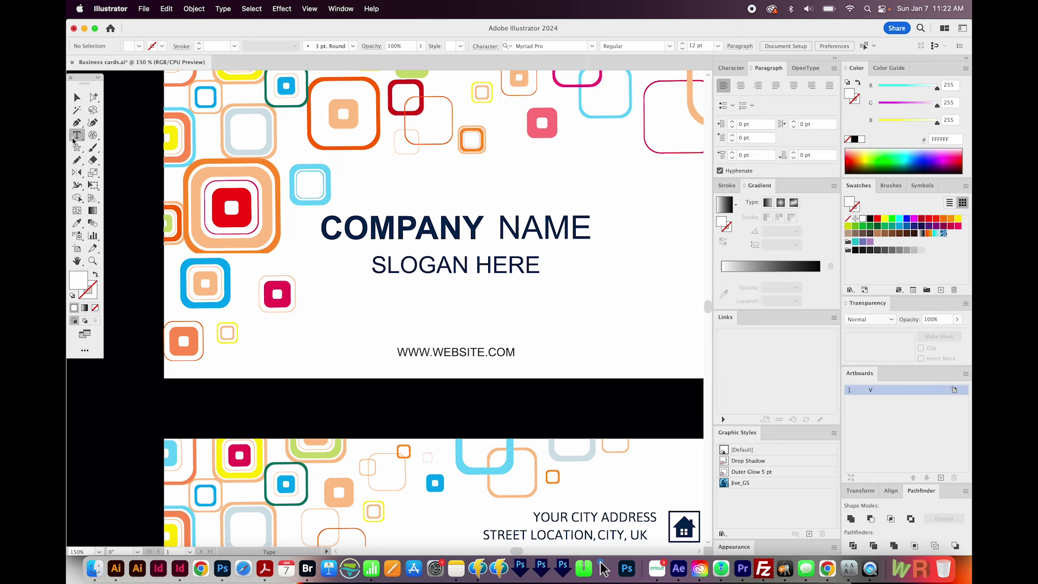
click(363, 303)
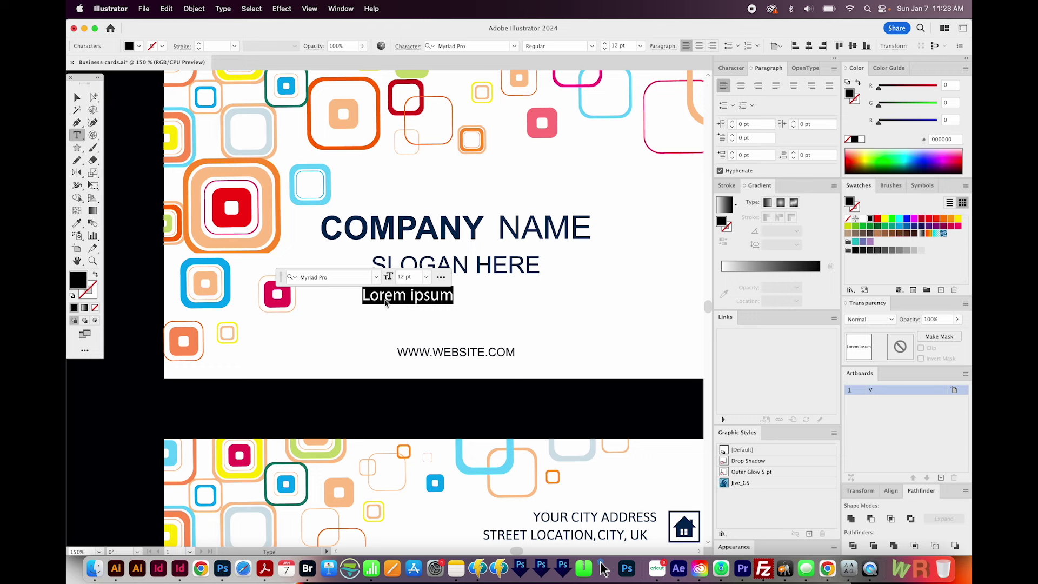
drag(280, 277, 384, 115)
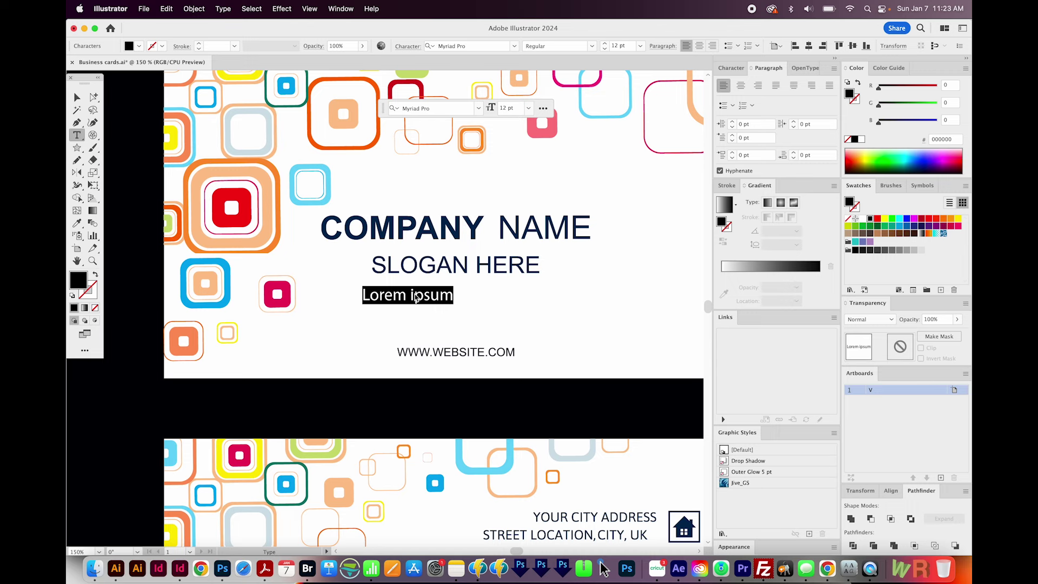
text(Graphic Design How To)
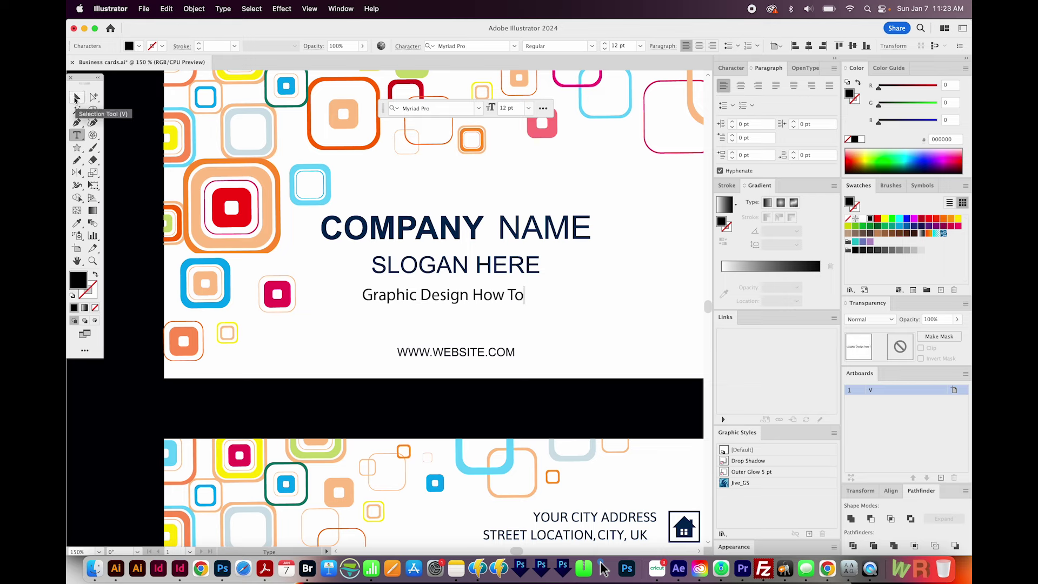
click(77, 97)
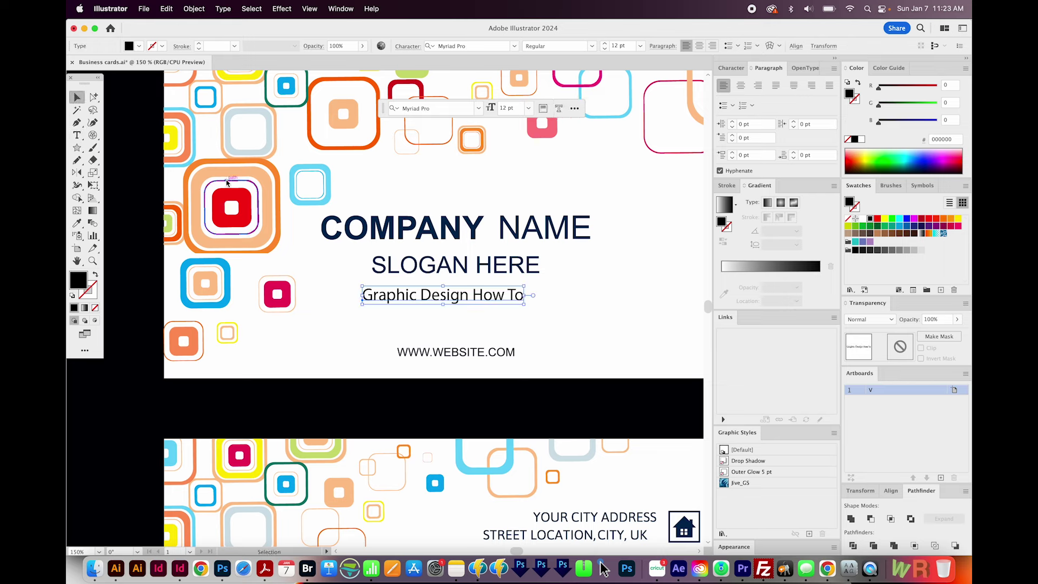
key(super+t)
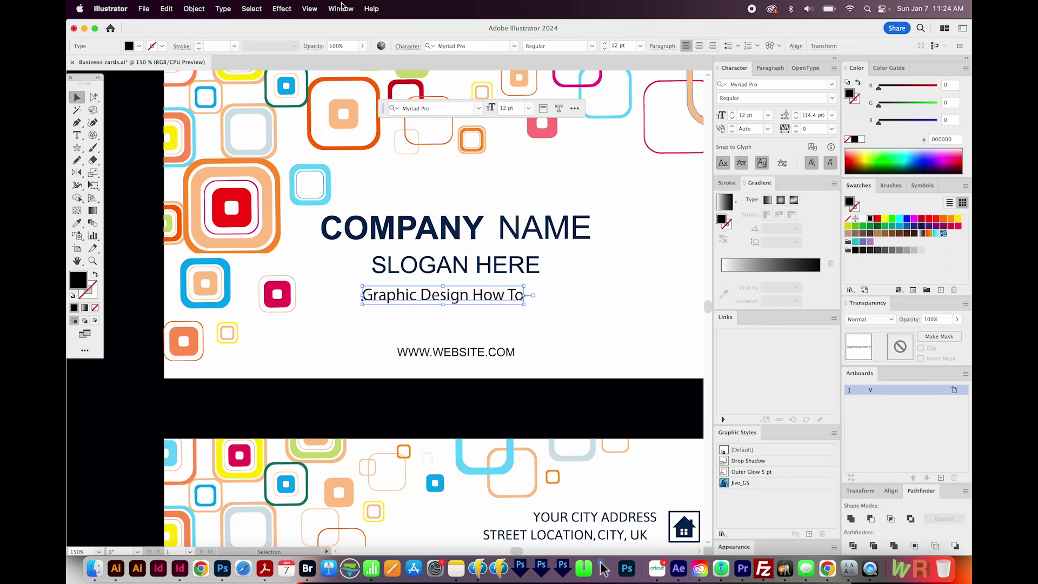
- Look through the Window menu's panel list and close it without changes
click(341, 9)
scroll(408, 422, down, 5)
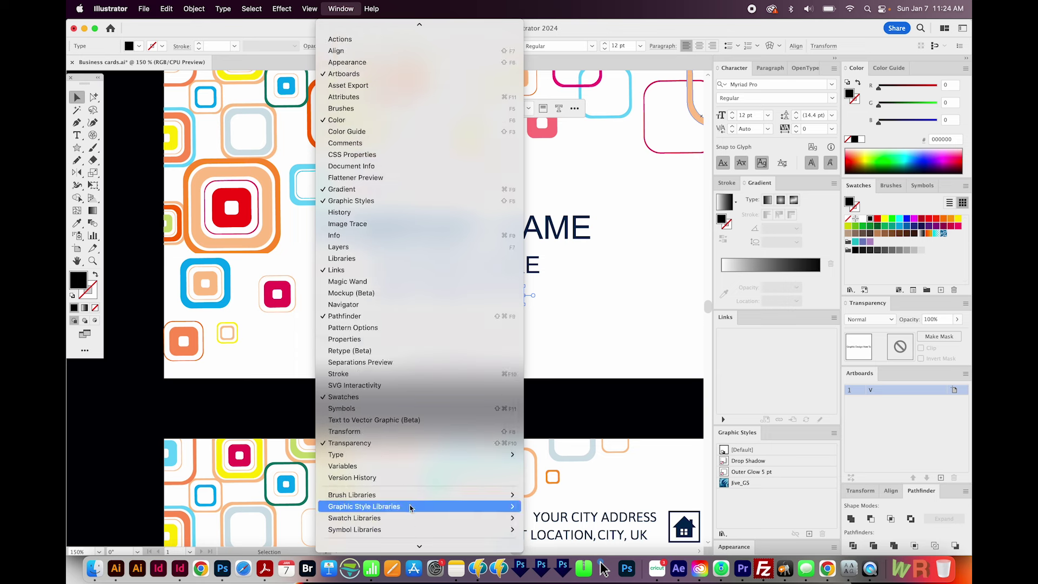
mouse_move(417, 454)
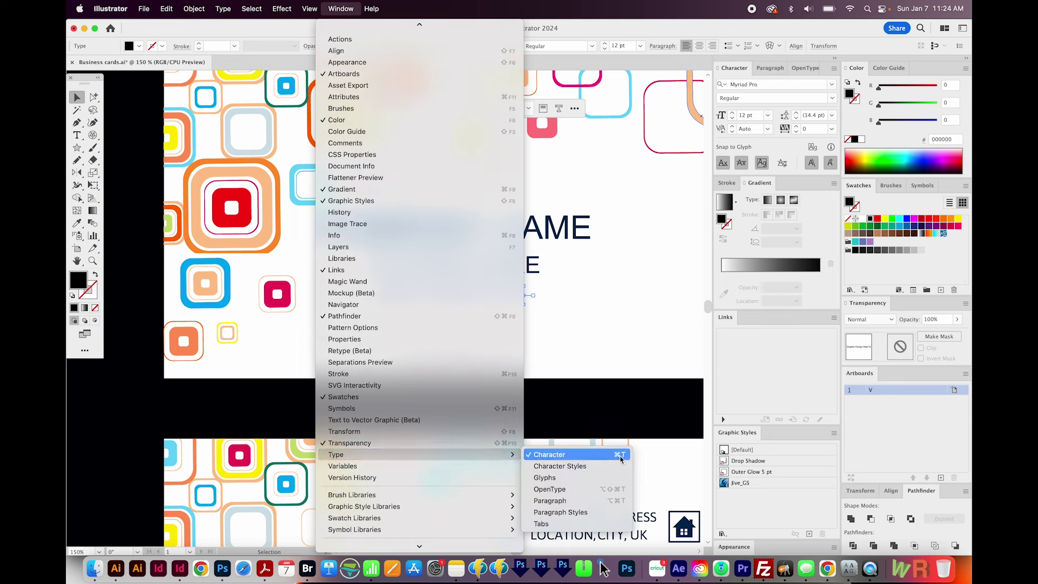
click(601, 341)
- Set the new line in Helvetica Bold and drag it above COMPANY NAME
click(791, 87)
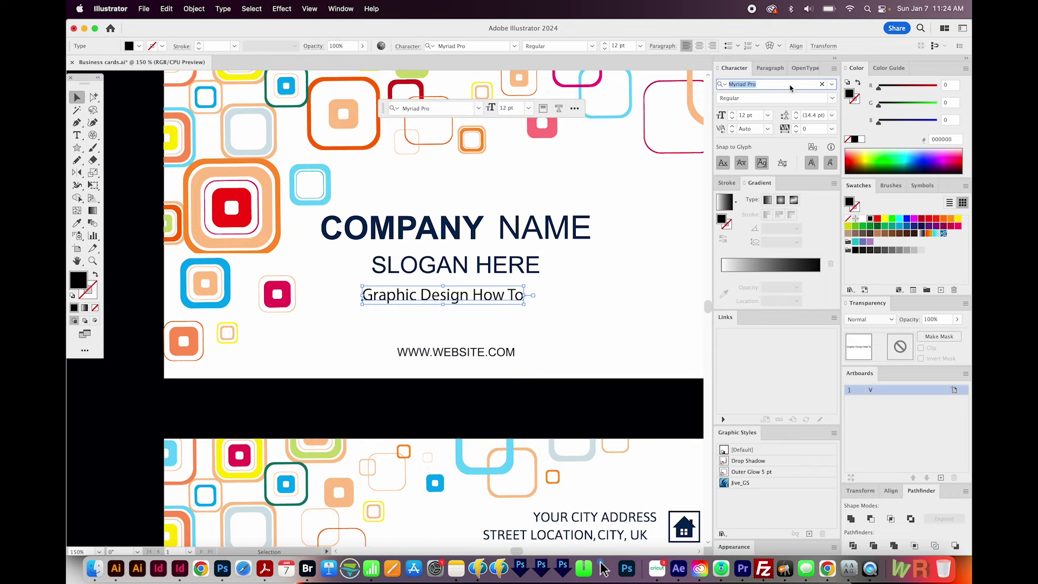
text(helvet)
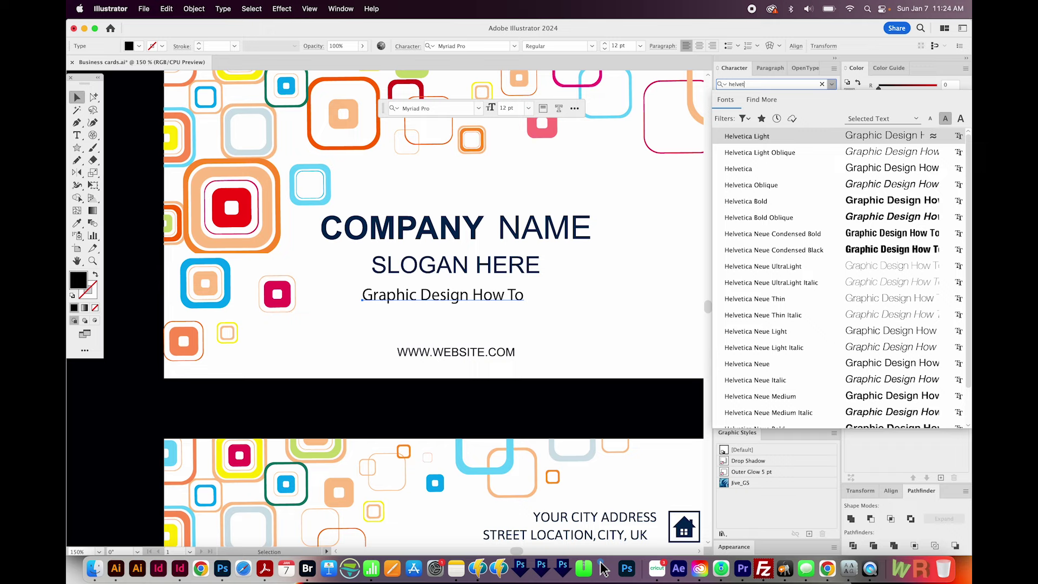
key(Down)
key(Down)
key(Down)
key(Down)
key(Return)
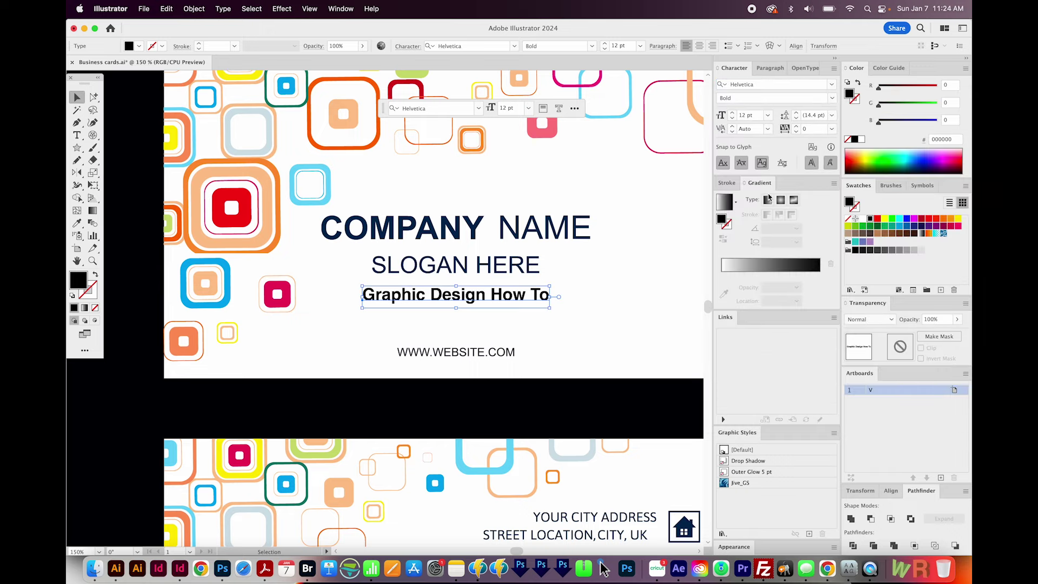
drag(391, 295, 355, 206)
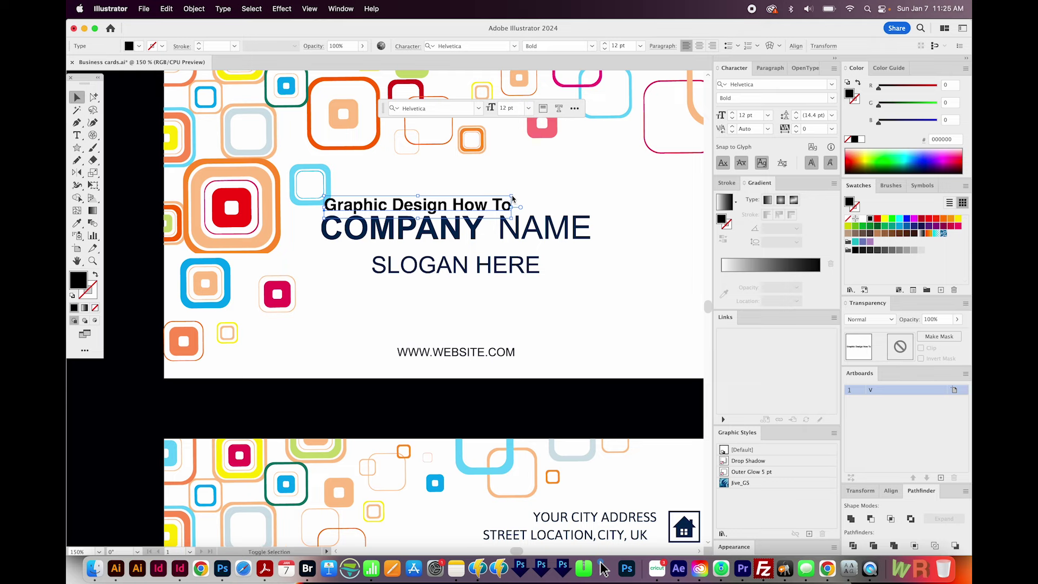
- Scale up the Graphic Design How To line and reposition it above COMPANY NAME
drag(512, 199, 597, 184)
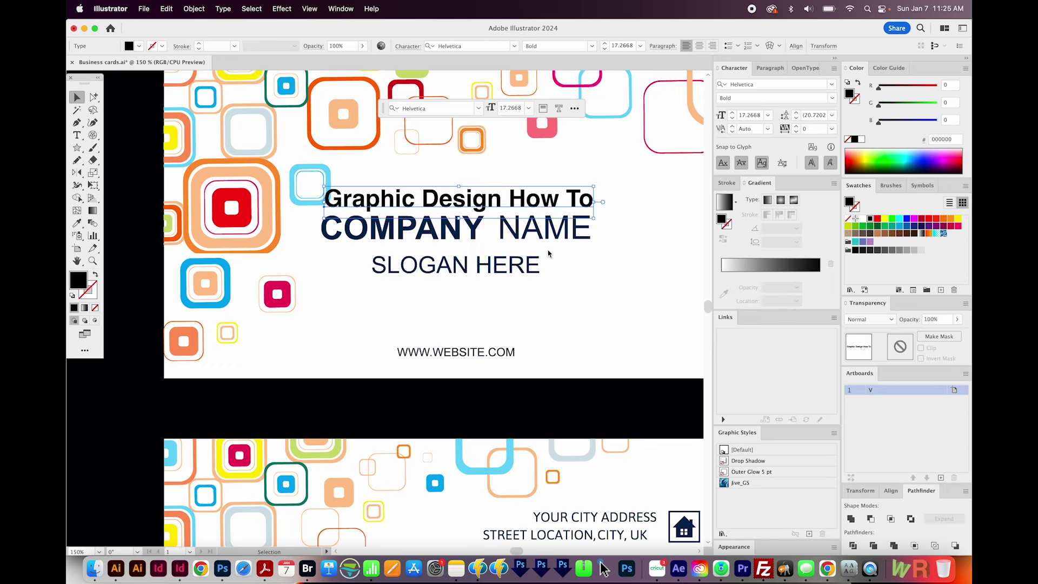
key(super+shift+b)
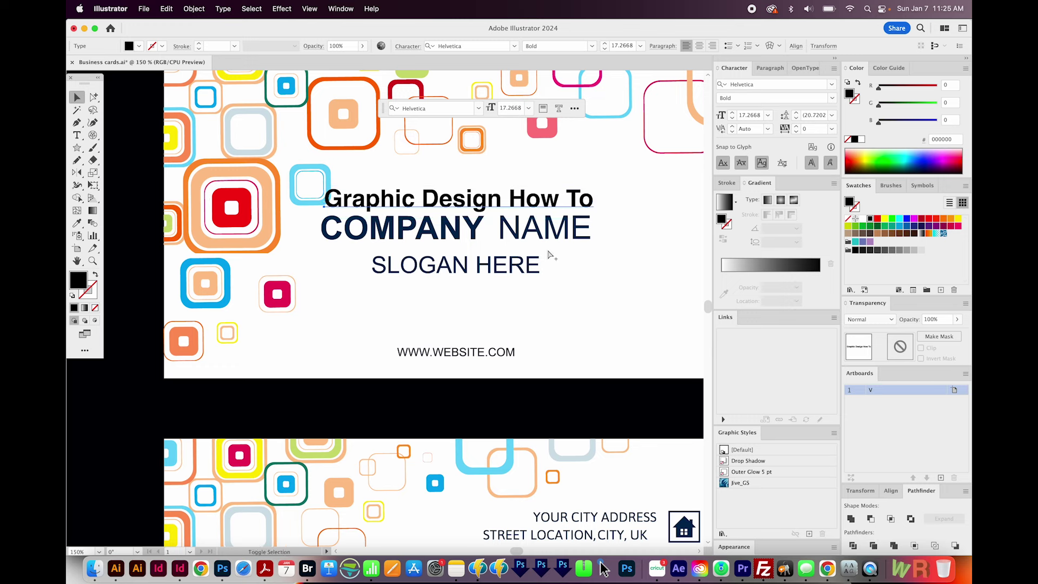
key(super+shift+b)
drag(430, 208, 428, 210)
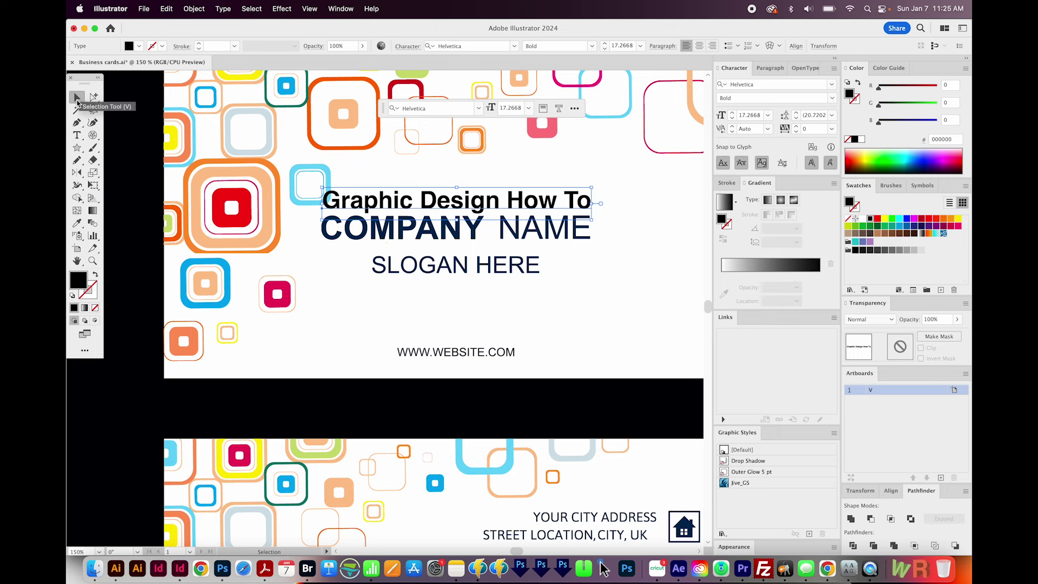
- Eyedropper the navy colour from COMPANY onto the line, then deselect it
key(i)
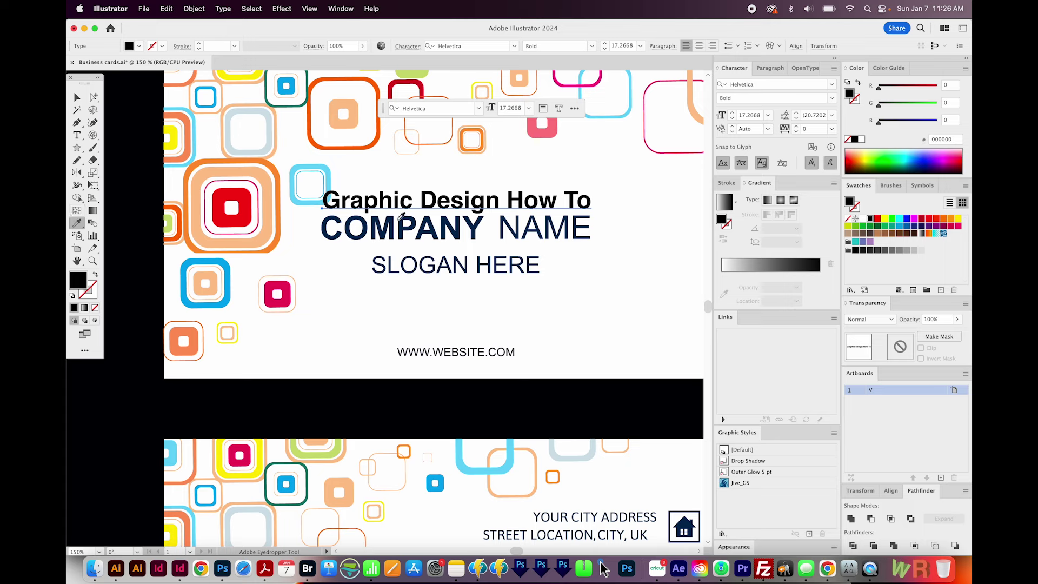
click(392, 223)
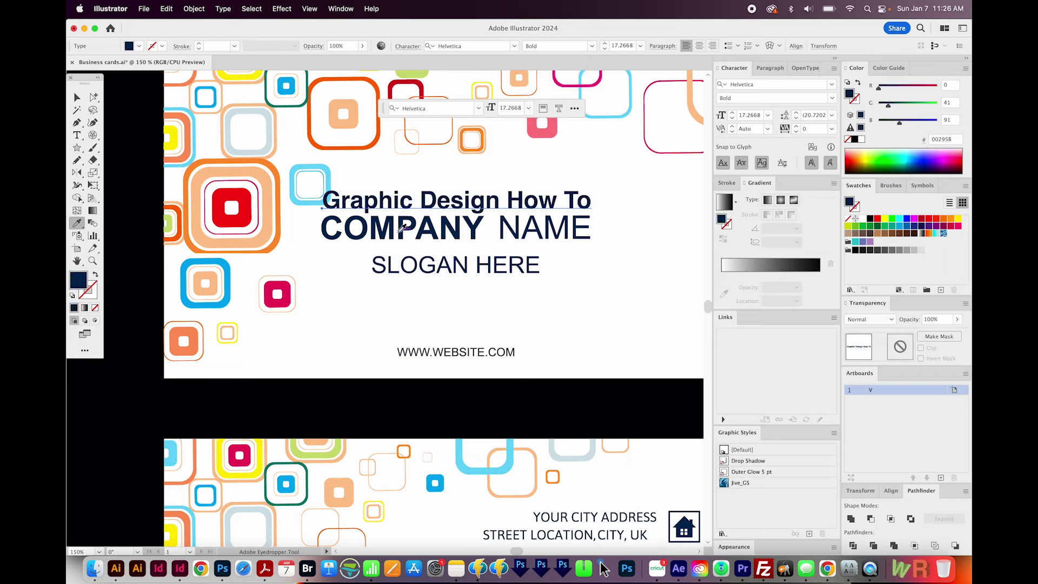
key(v)
key(super+shift+a)
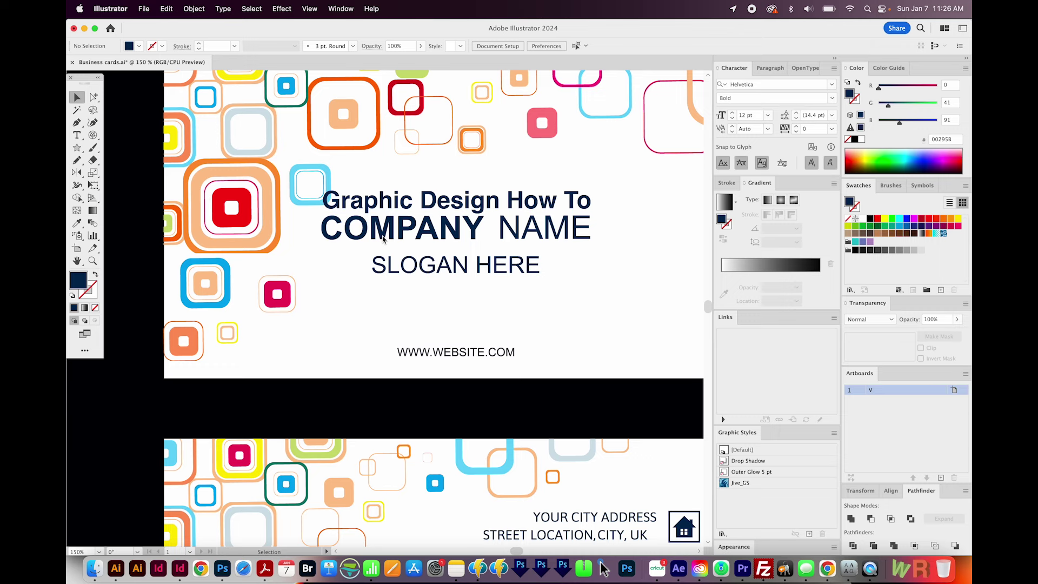
key(a)
key(v)
- Unlock Layer 3 in the Layers panel
click(195, 9)
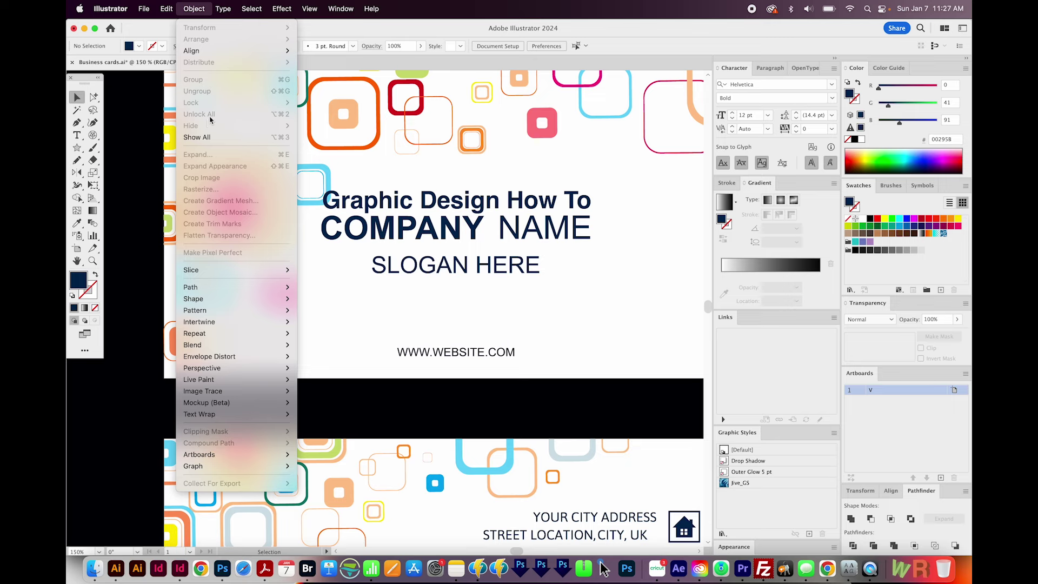
click(556, 179)
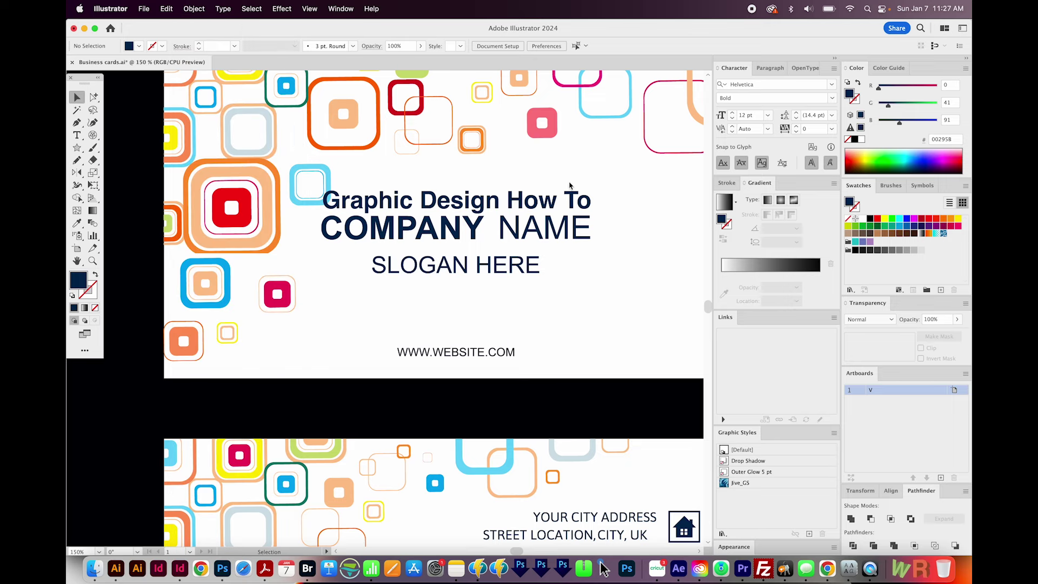
key(F7)
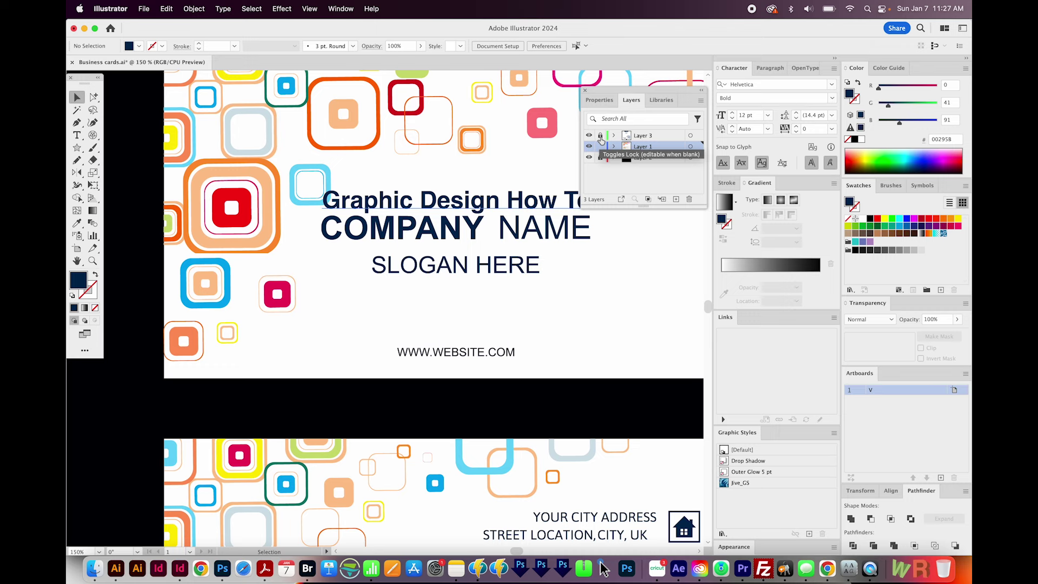
click(601, 136)
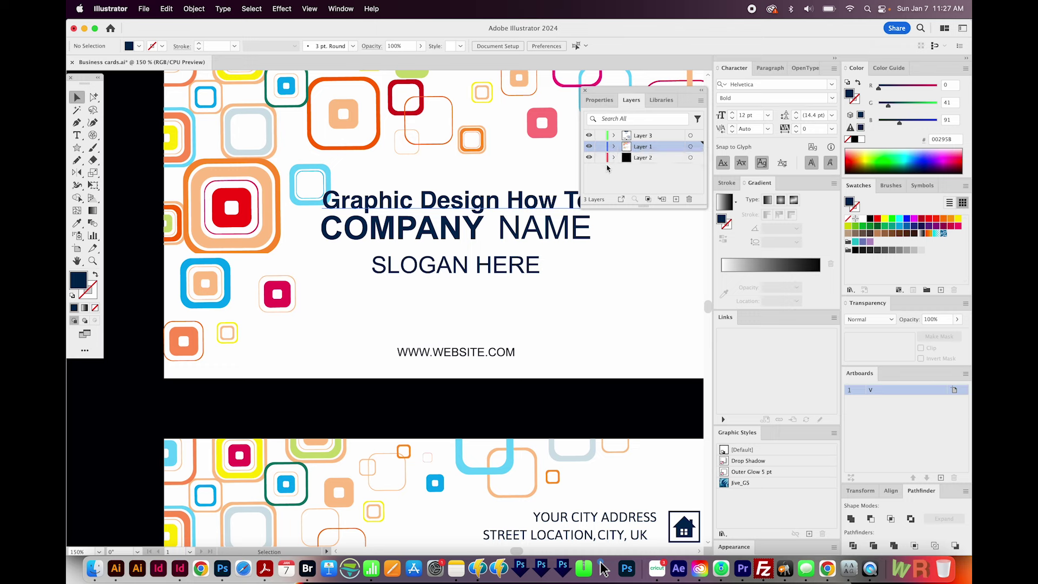
- Delete the COMPANY NAME text and drag the headline down into its place
click(474, 234)
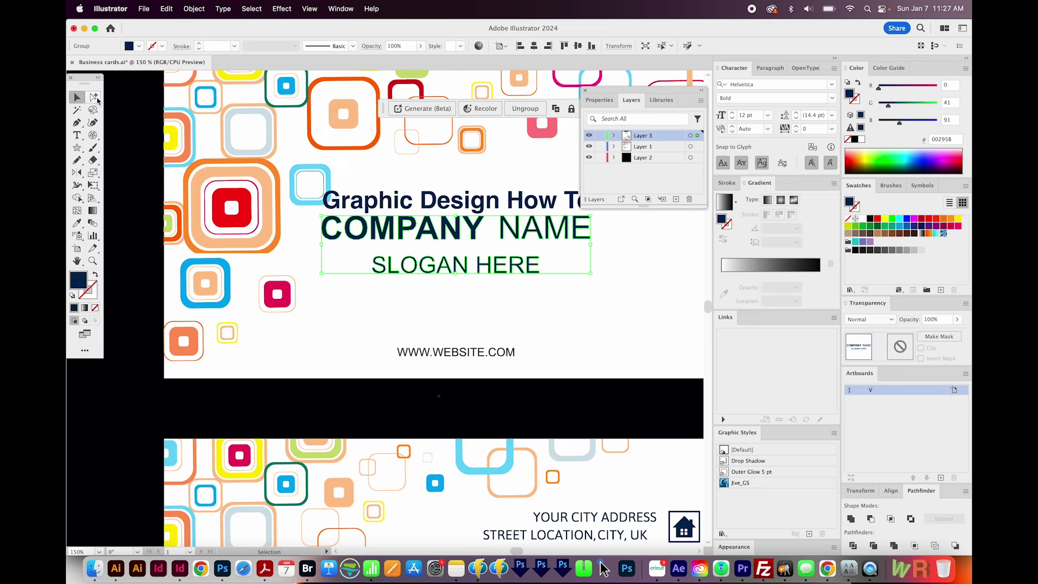
drag(95, 102, 135, 112)
click(582, 240)
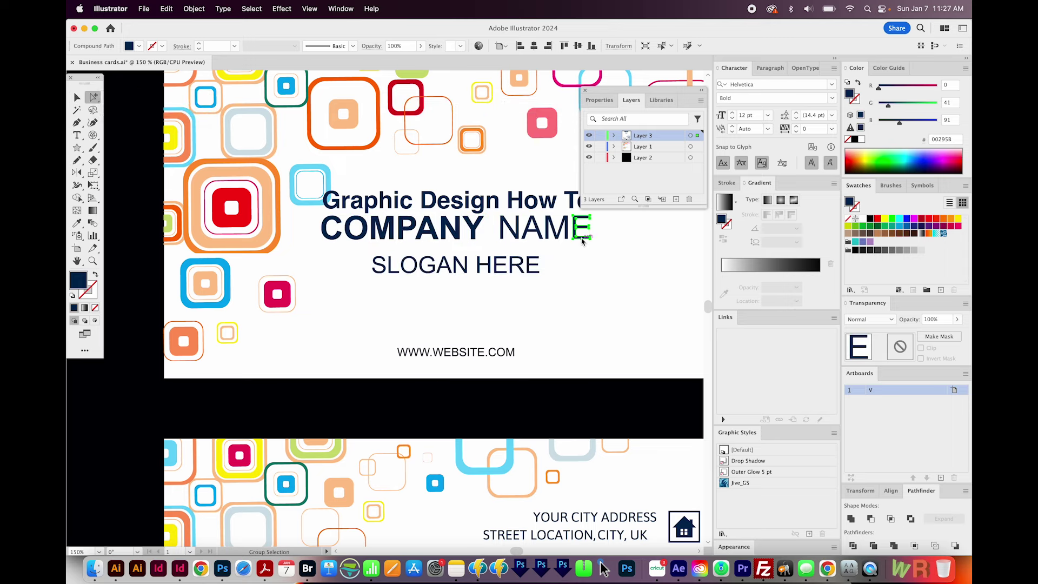
click(582, 240)
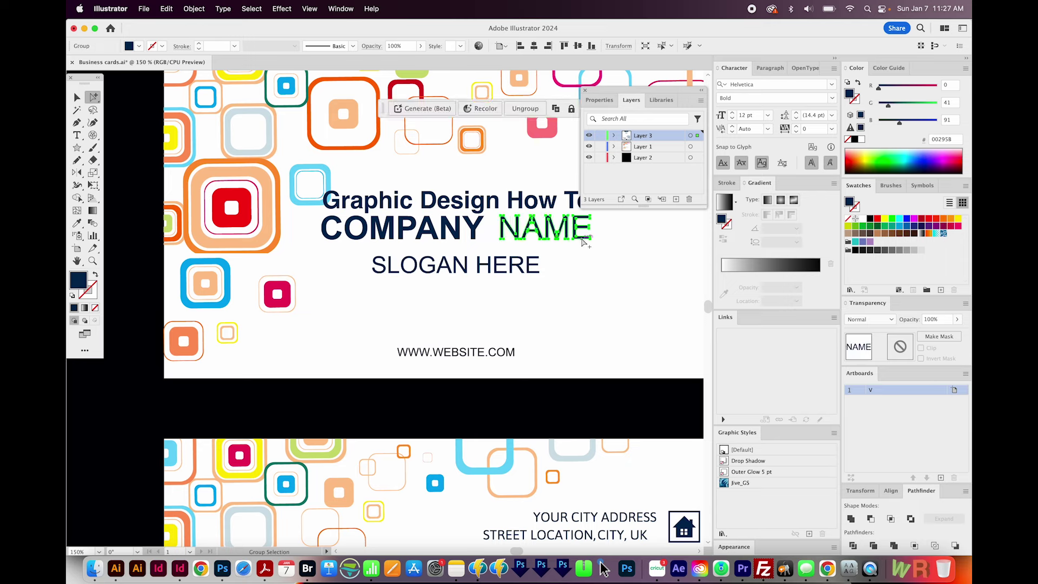
click(582, 240)
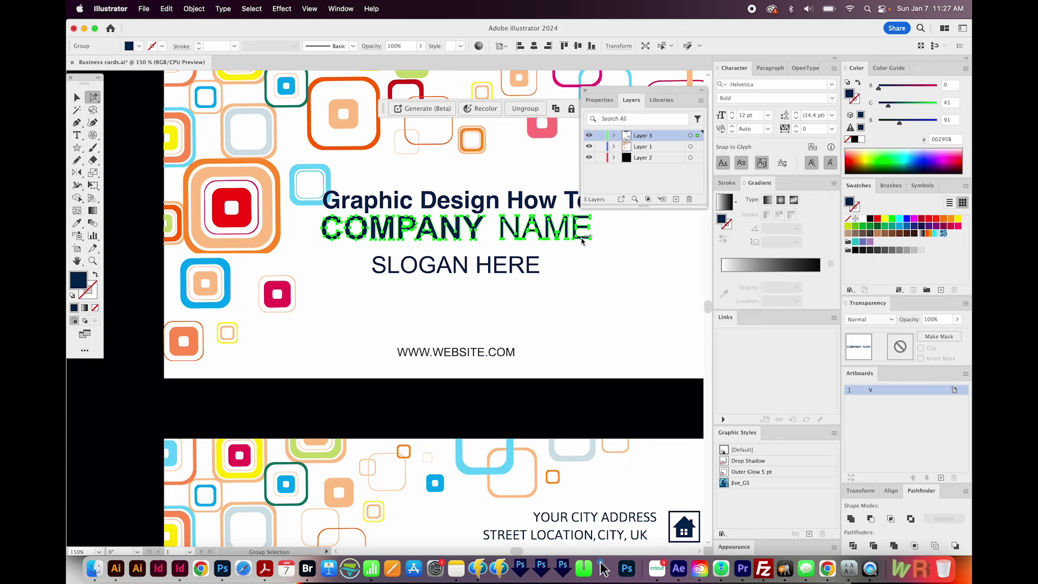
key(Delete)
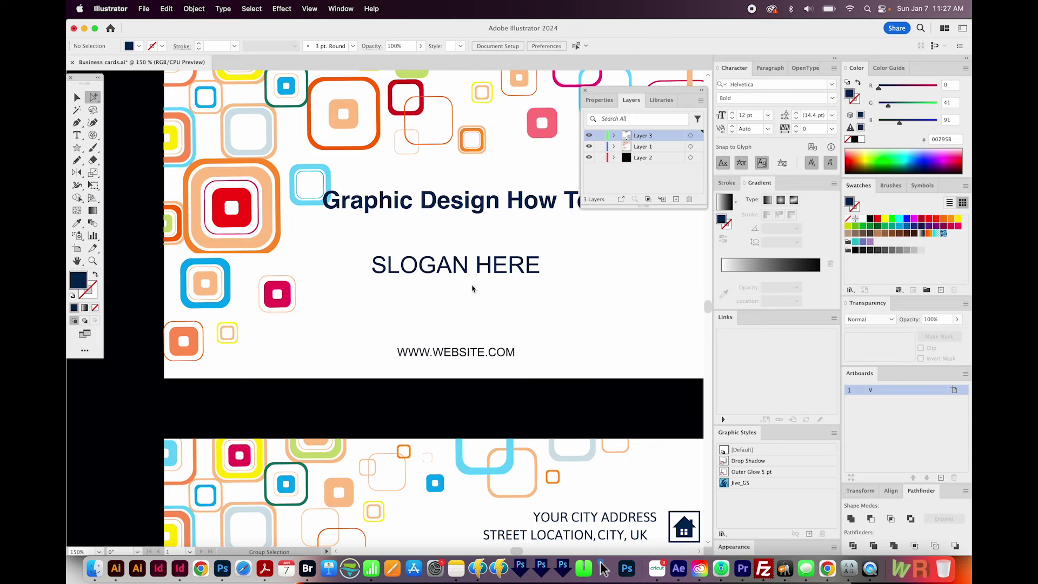
key(v)
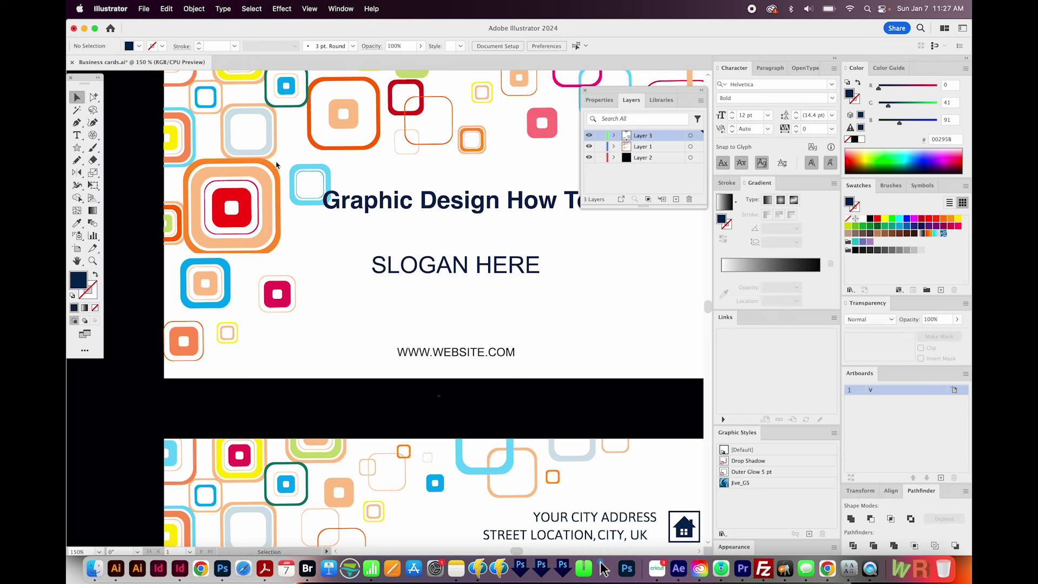
drag(452, 207, 453, 238)
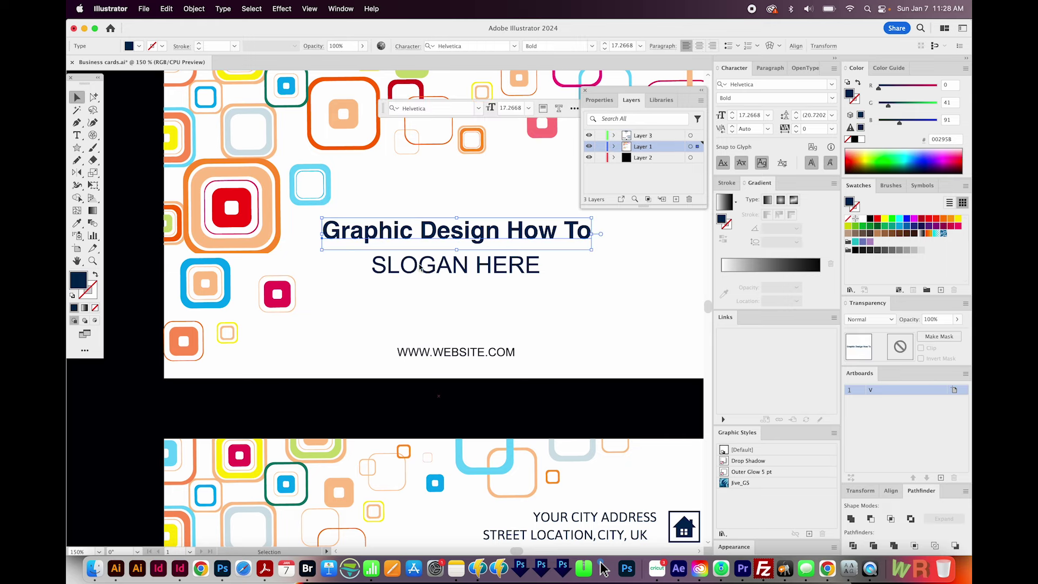
- Start a new text line below SLOGAN HERE and select its Lorem ipsum placeholder
key(t)
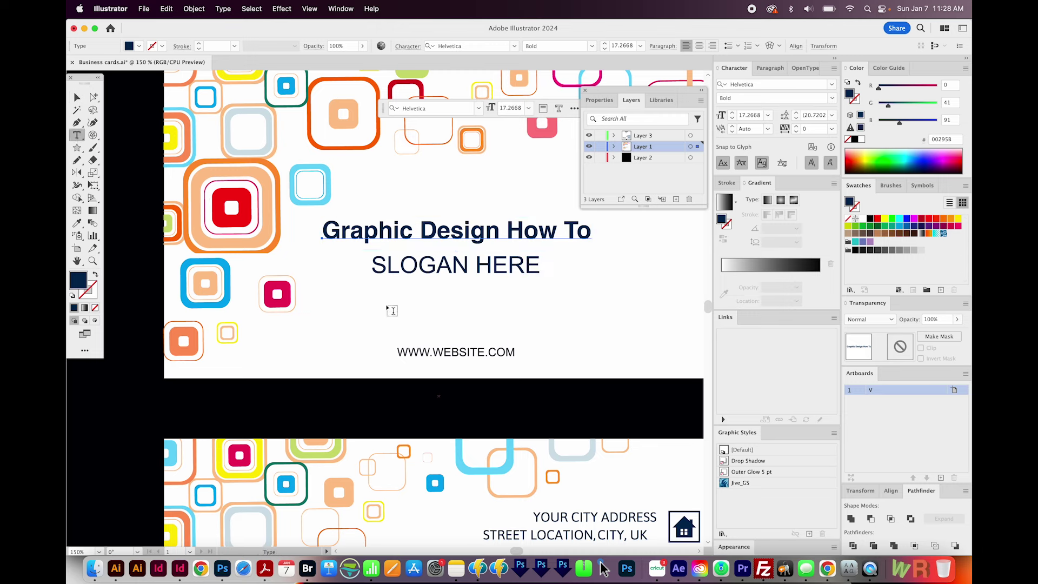
click(382, 301)
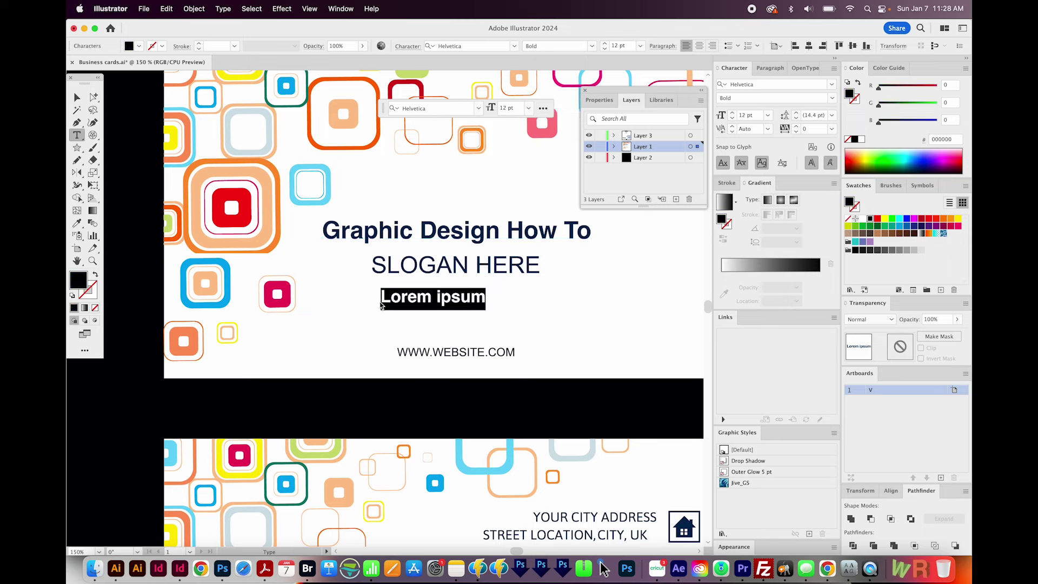
key(Escape)
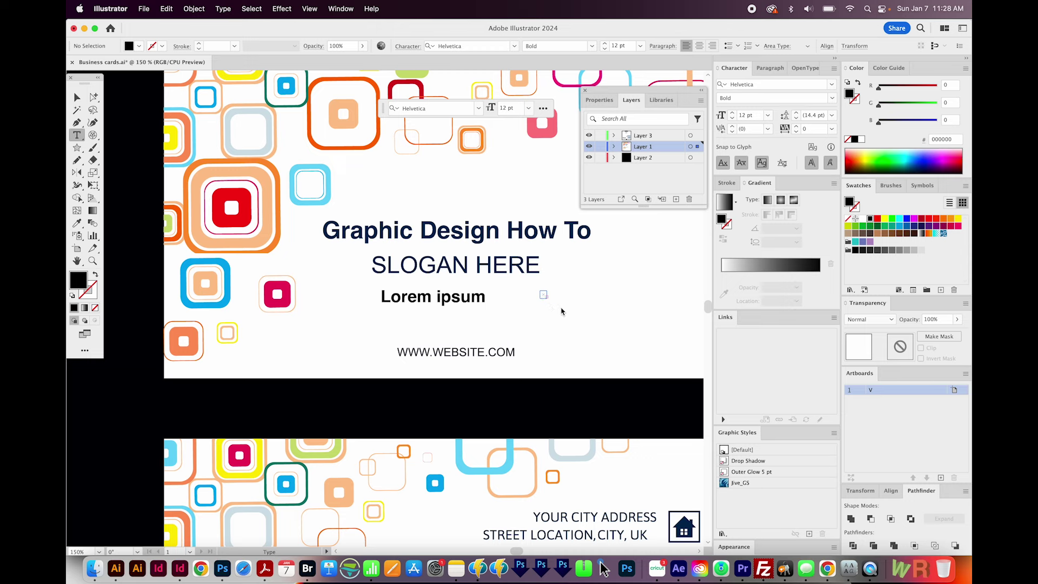
click(441, 301)
key(Escape)
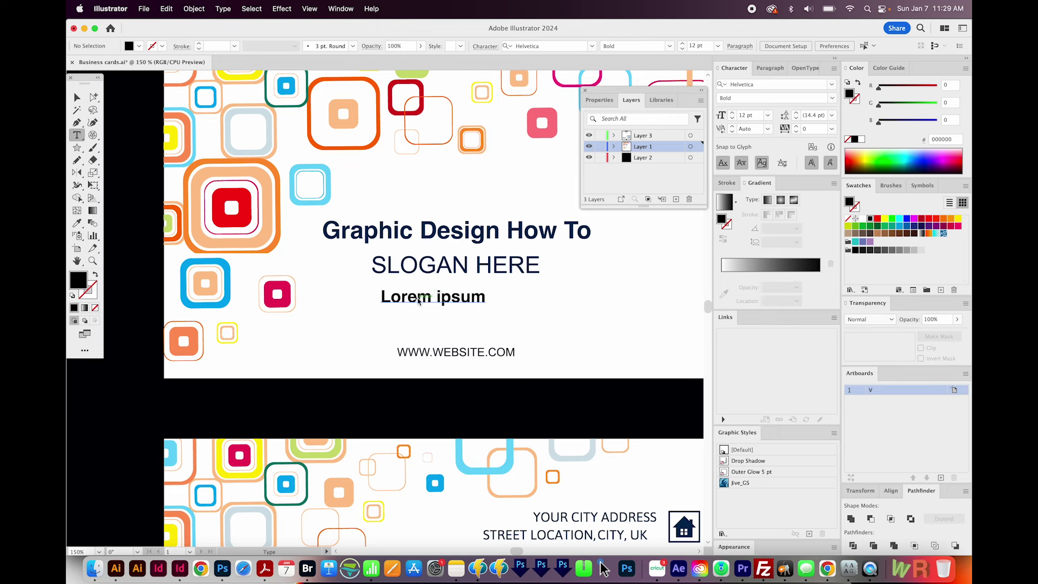
click(420, 301)
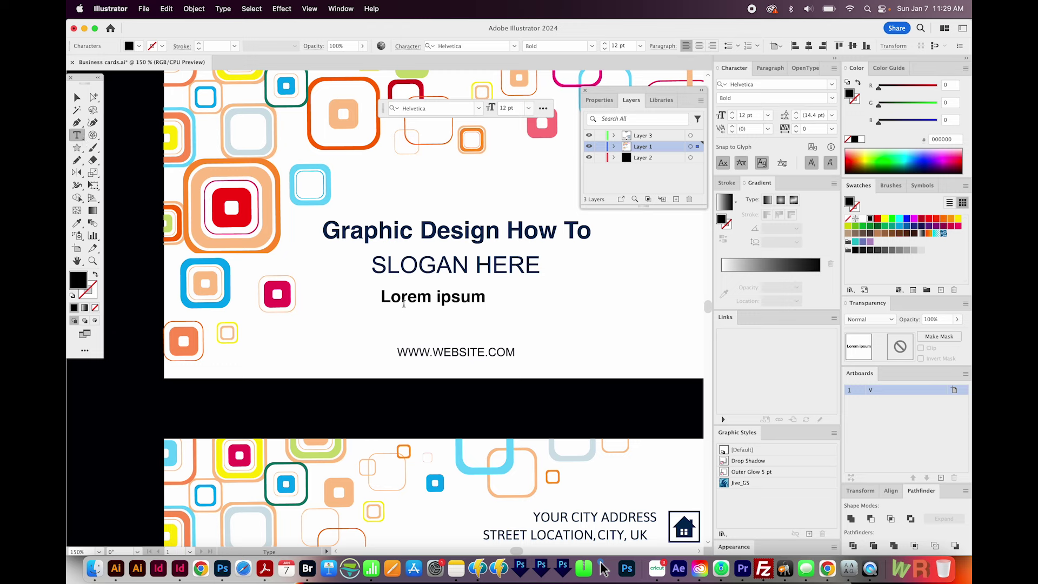
drag(407, 297, 436, 300)
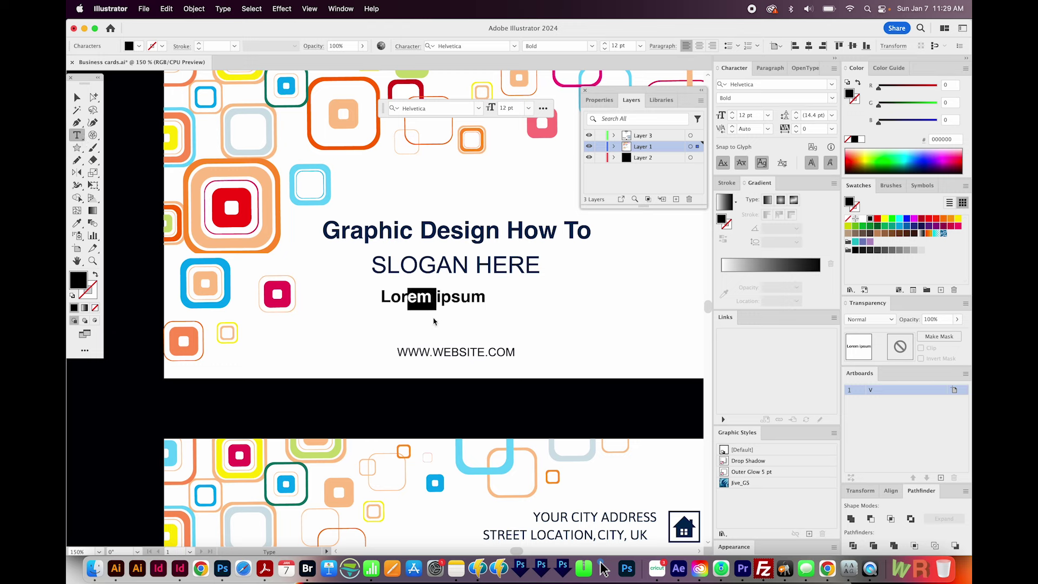
key(super+a)
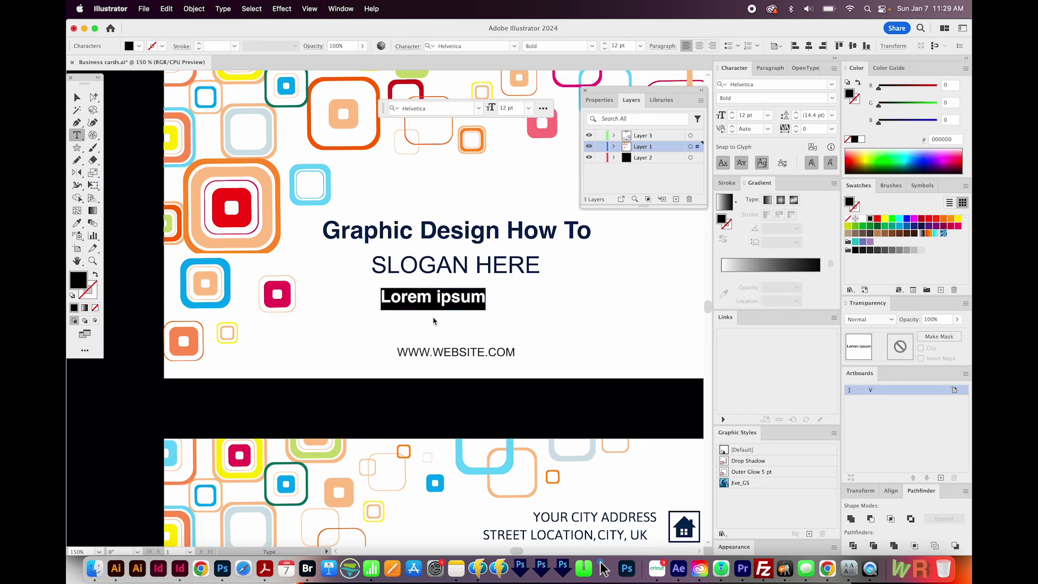
- Set the weight to Helvetica Light and type 'HELPING YOU DESIGN EVERY DAY'
click(832, 97)
click(782, 111)
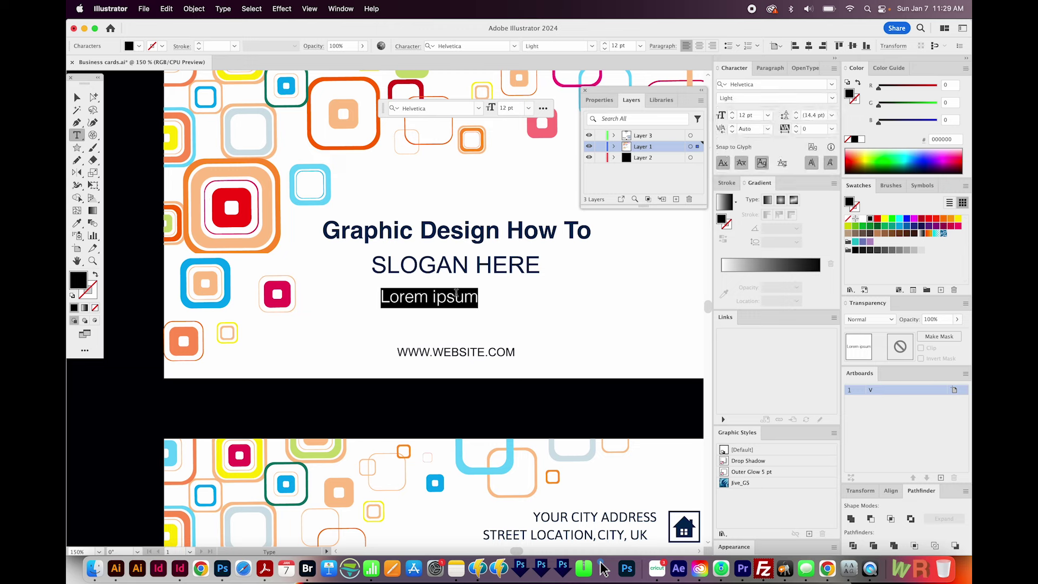
text(HELPING  YOU DESIGN EVERY DAY)
key(super+a)
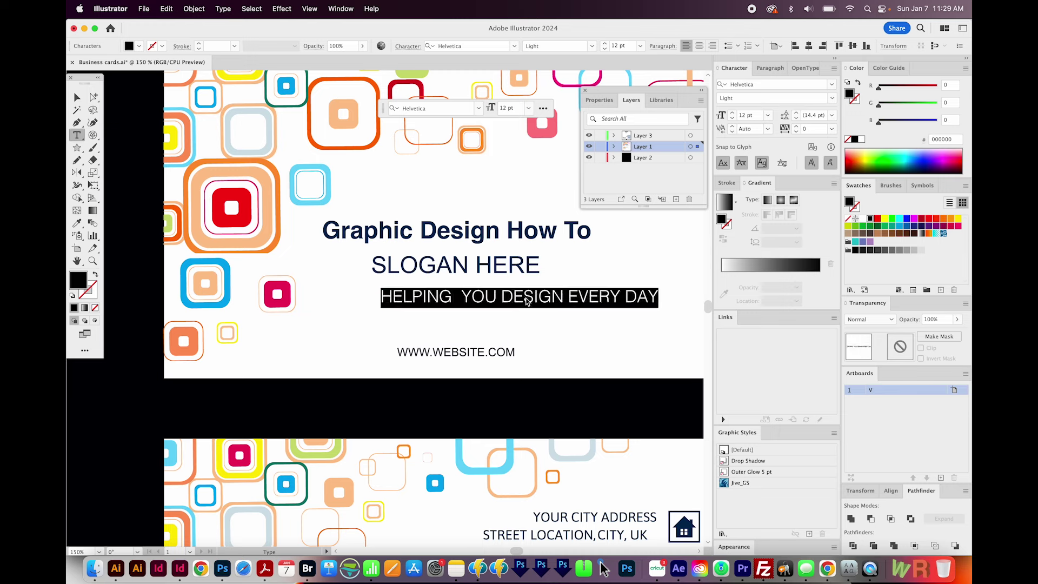
- Colour the whole tagline with a bright blue fill, 2178D6
click(535, 297)
key(super+a)
click(78, 223)
click(422, 266)
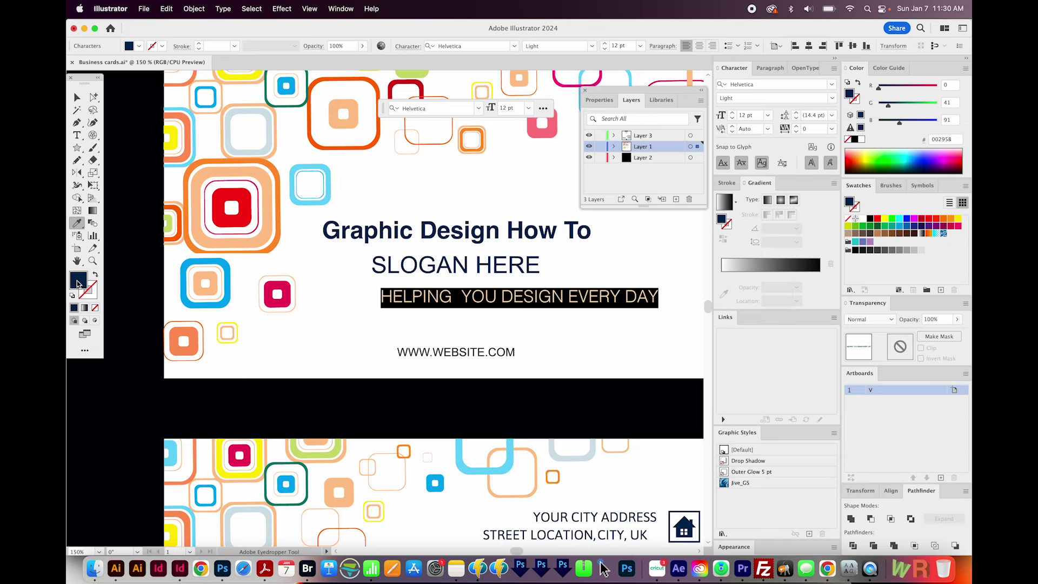
double_click(78, 281)
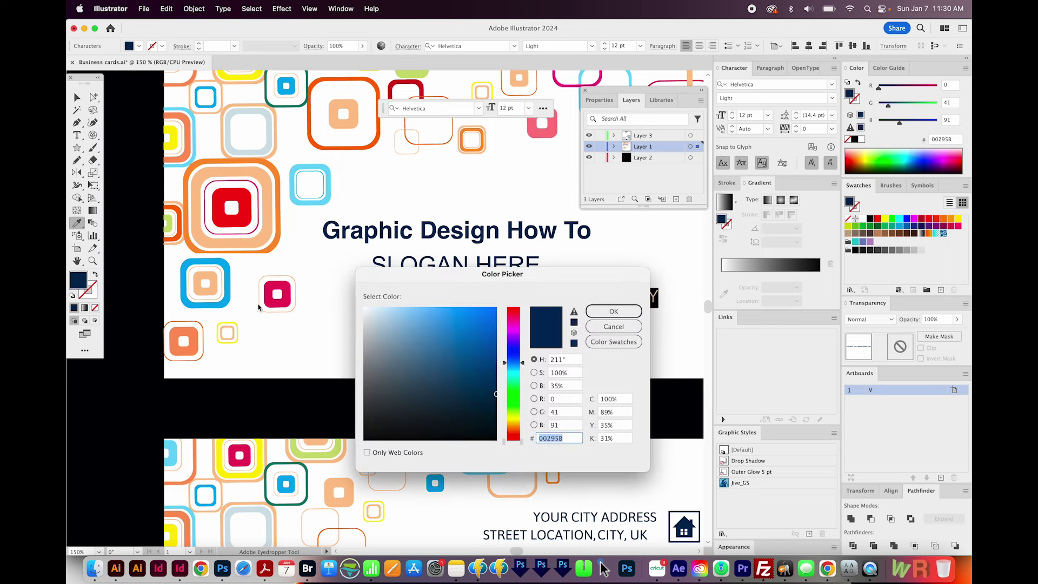
click(476, 328)
click(614, 312)
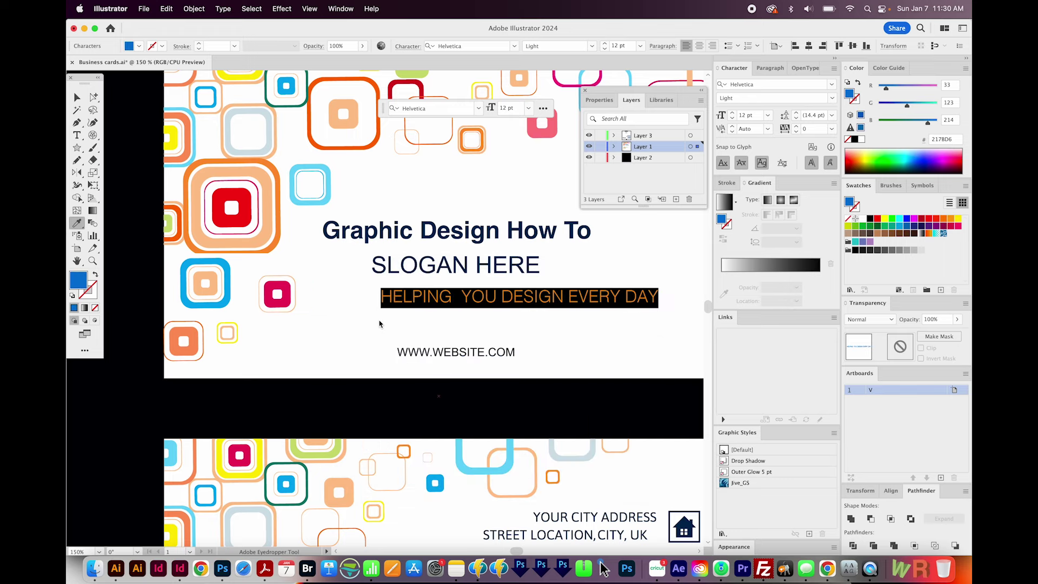
- Move the tagline up and left, then delete the SLOGAN HERE text
click(77, 97)
drag(568, 298, 518, 288)
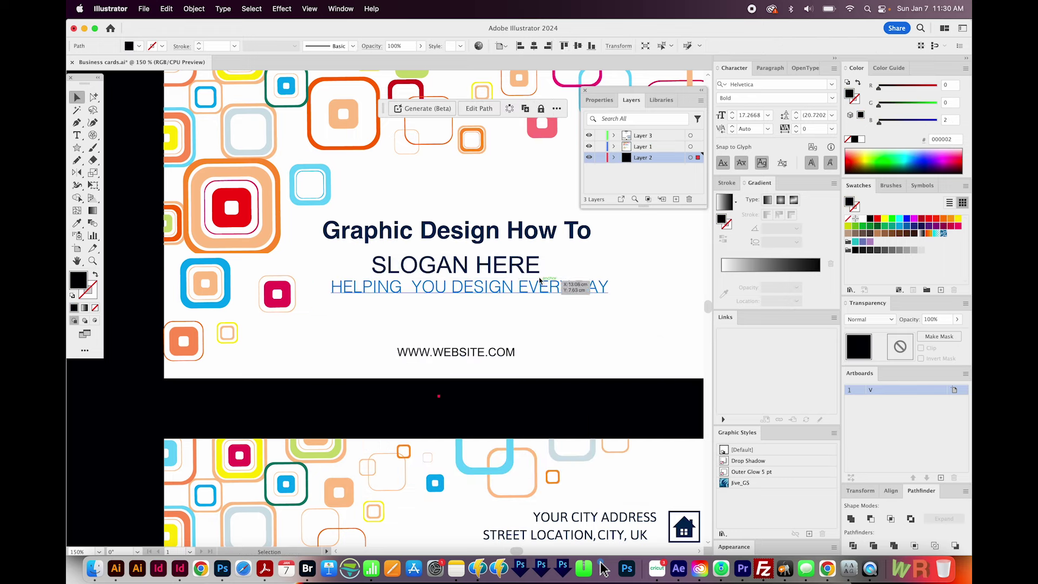
click(517, 267)
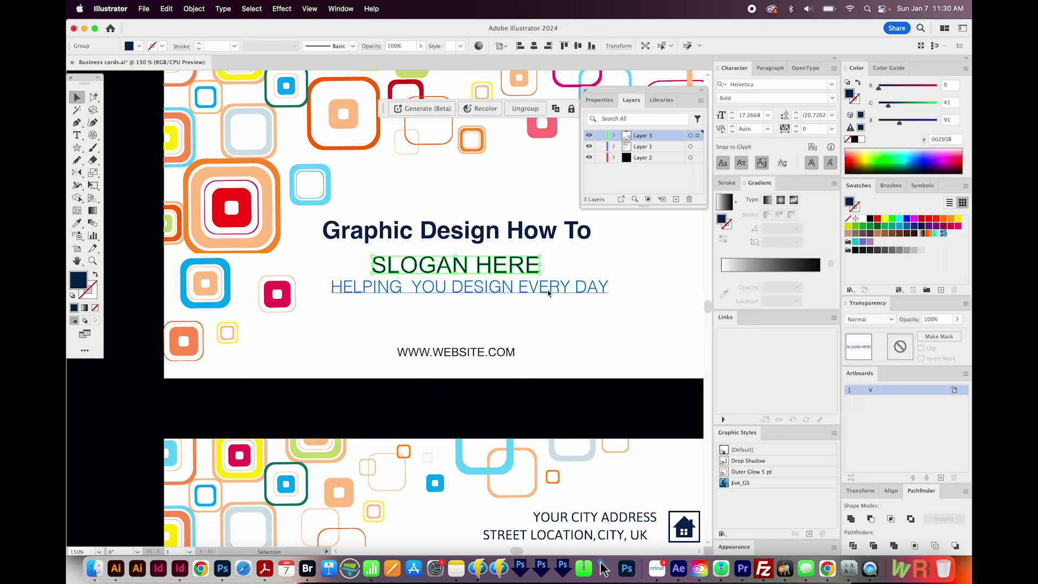
key(Delete)
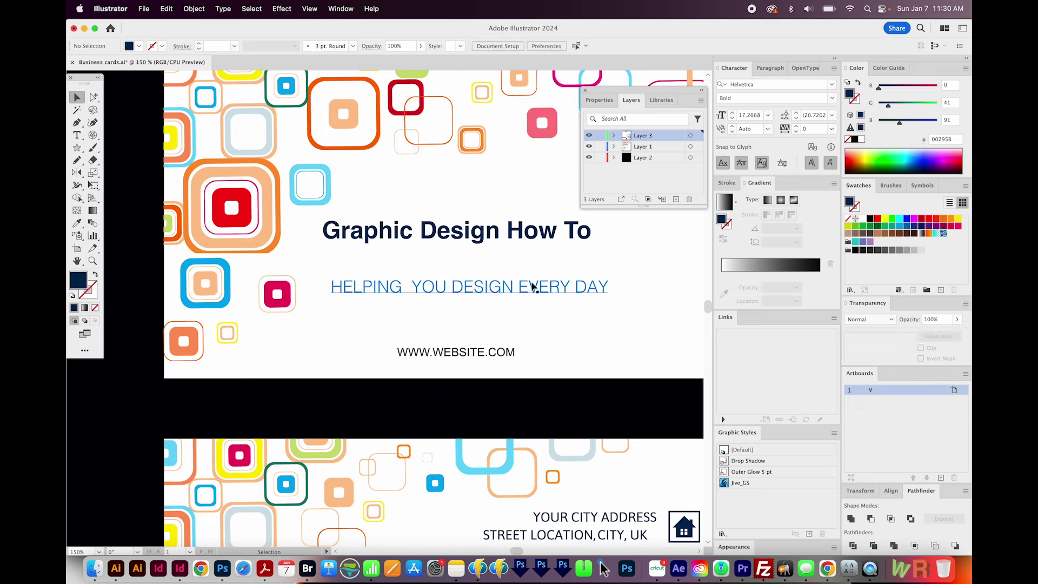
- Place the tagline under the headline, shrink it slightly, then select both lines
drag(474, 293, 471, 264)
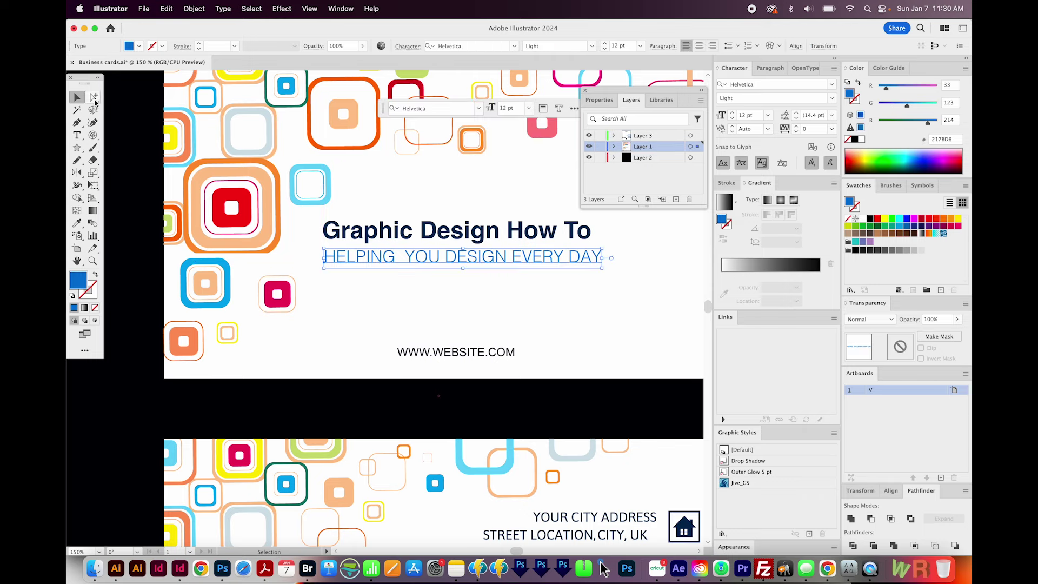
drag(602, 267, 596, 268)
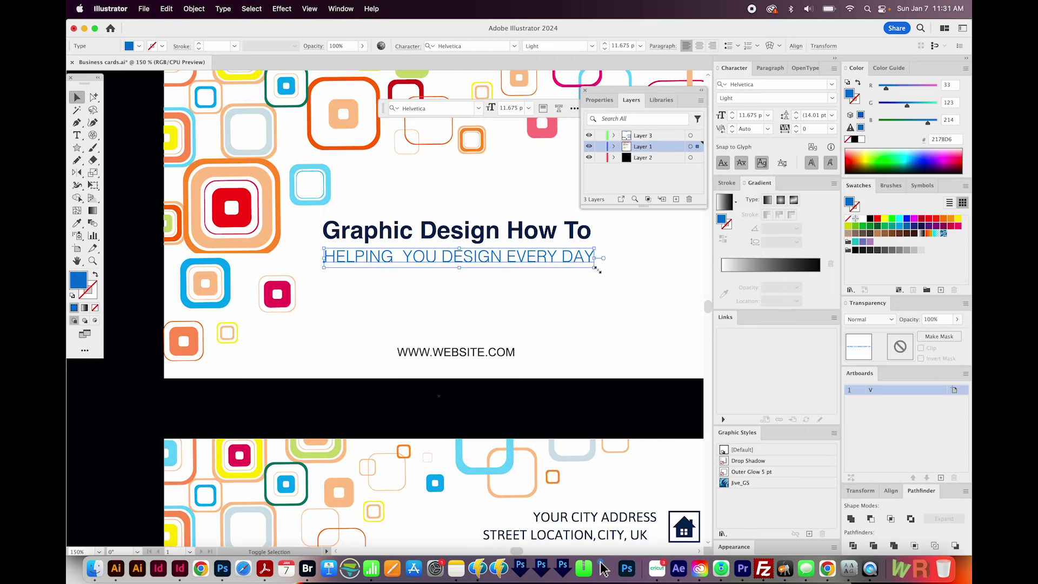
scroll(607, 281, up, 2)
click(331, 259)
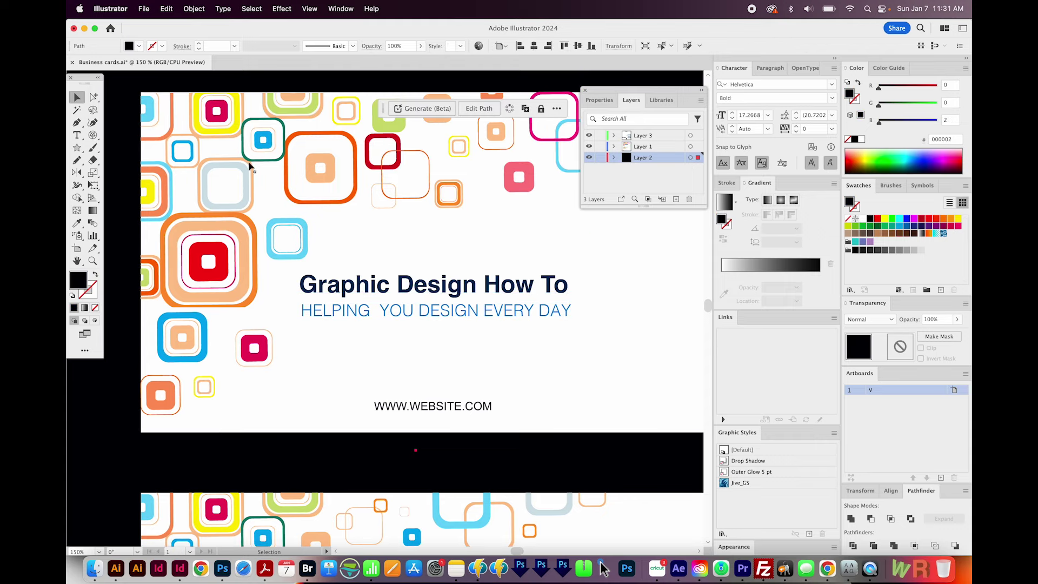
click(415, 297)
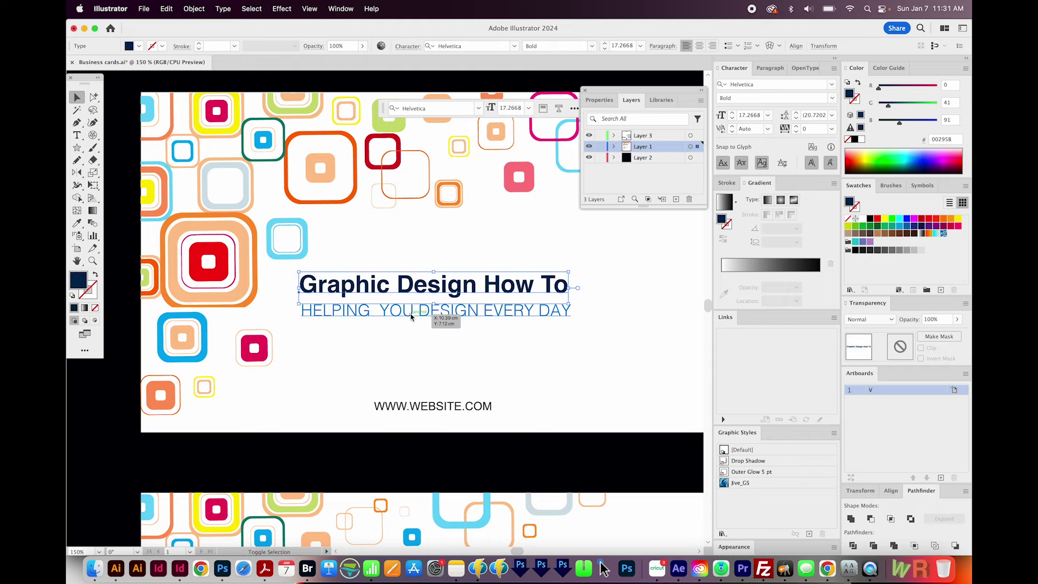
shift+click(411, 314)
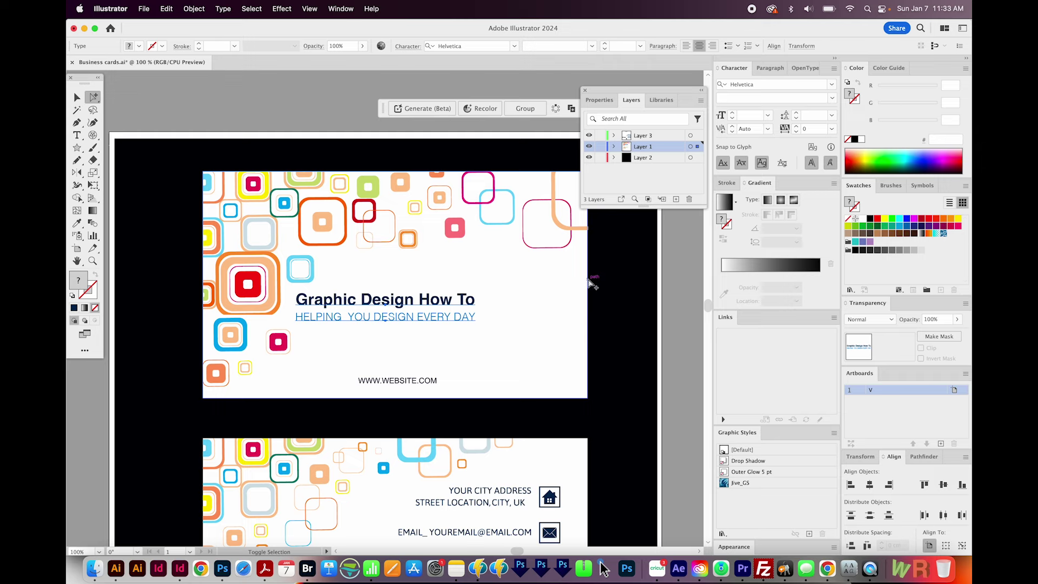
shift+click(590, 280)
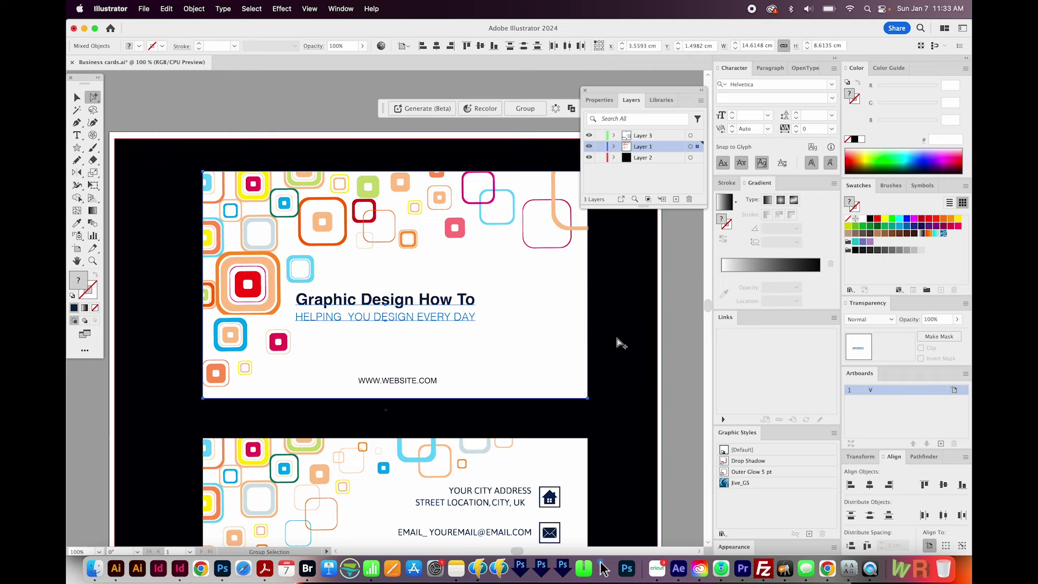
click(77, 97)
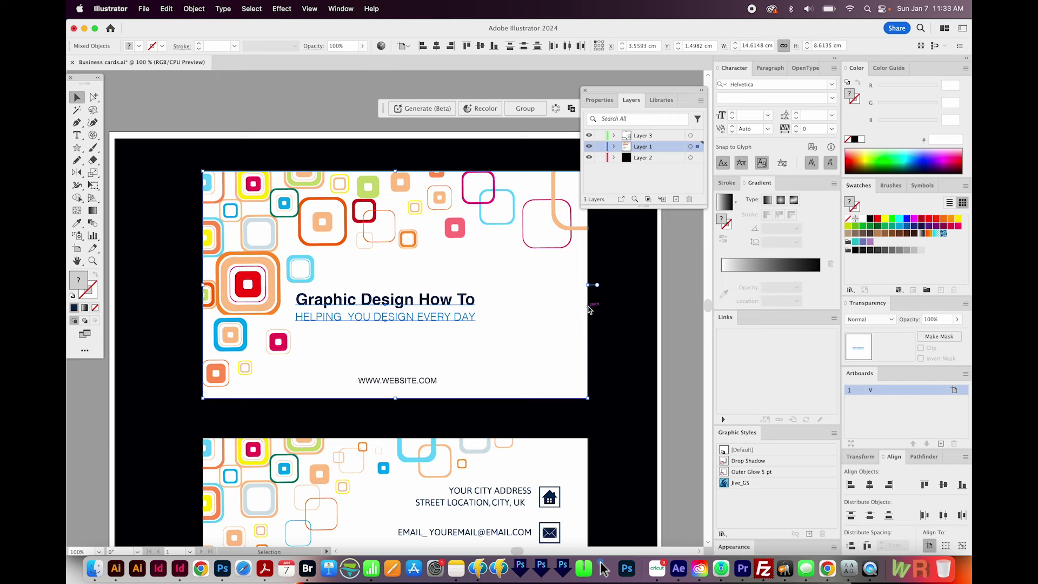
click(588, 311)
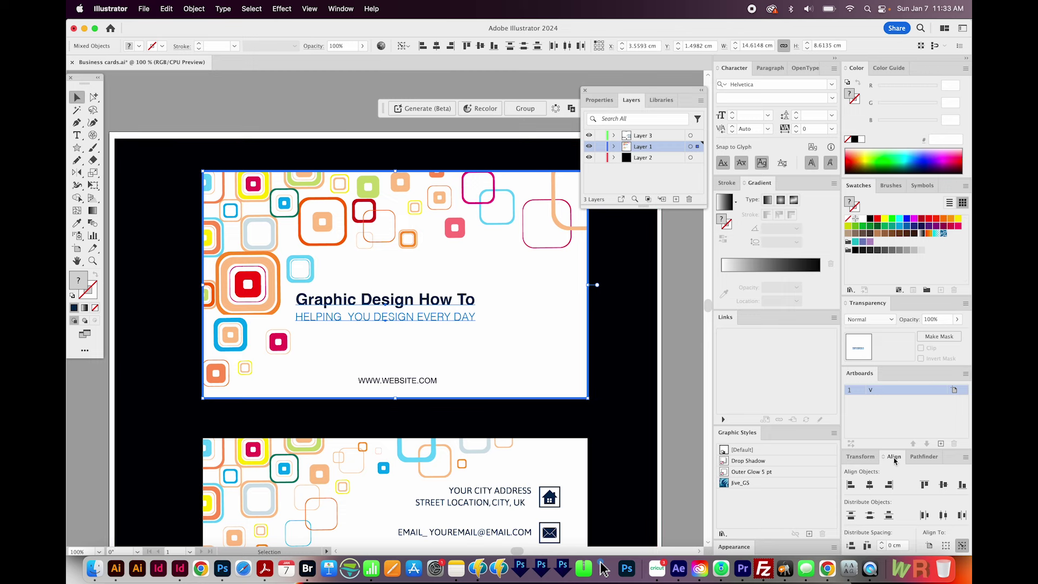
click(871, 485)
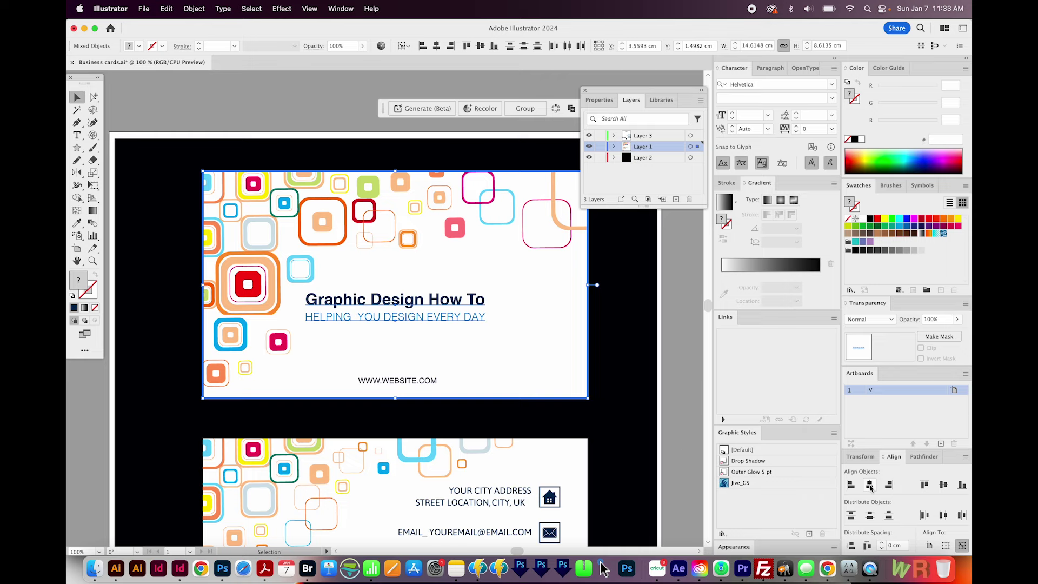
click(438, 370)
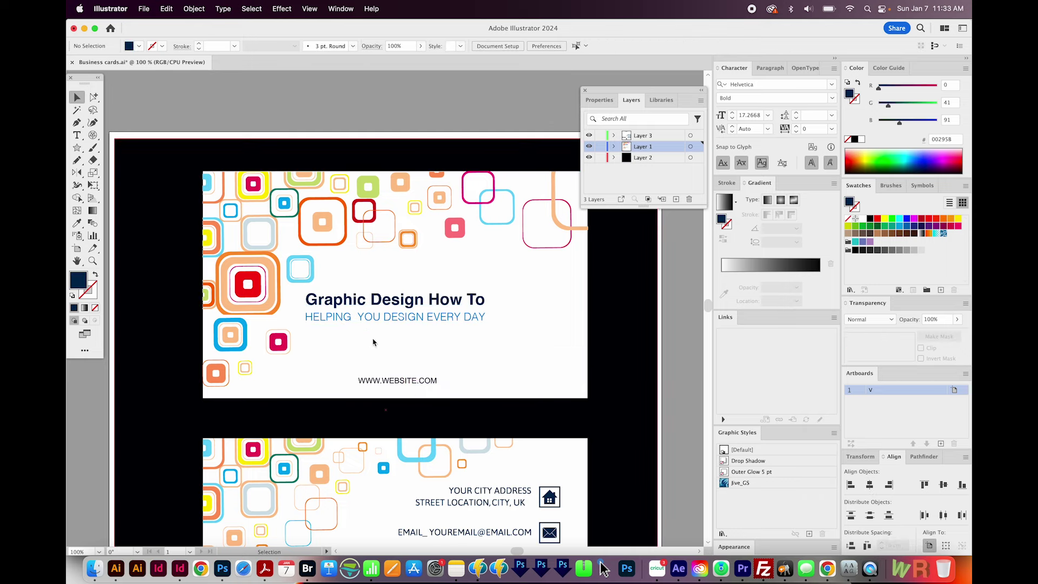
- Scroll and pan to show the whole card back with its contact details
scroll(387, 321, down, 6)
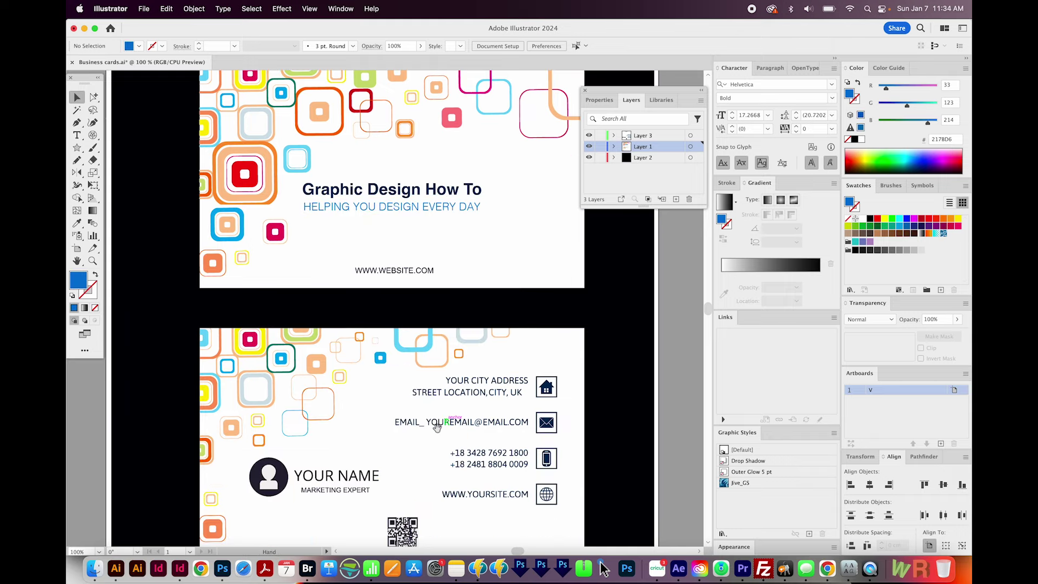
drag(444, 383, 460, 381)
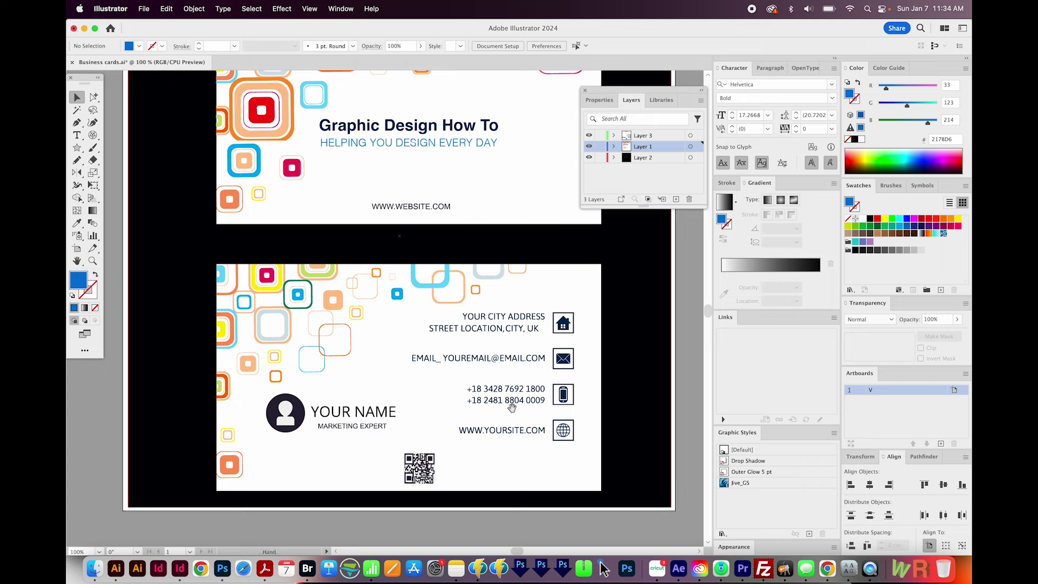
scroll(508, 405, up, 1)
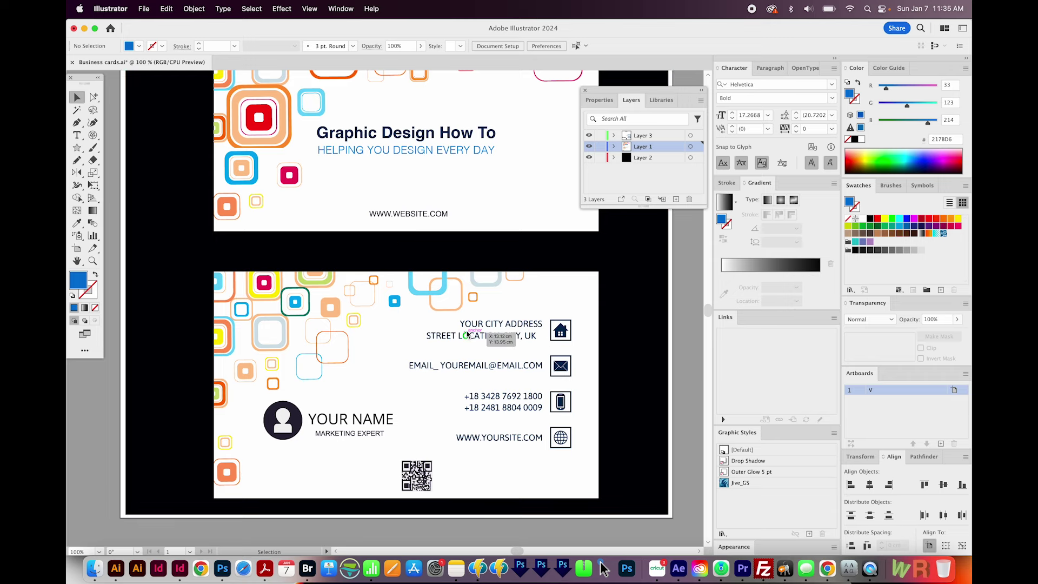
- Draw a text area above the city address in Helvetica Light, right-aligned, 10 pt
key(t)
drag(411, 305, 545, 336)
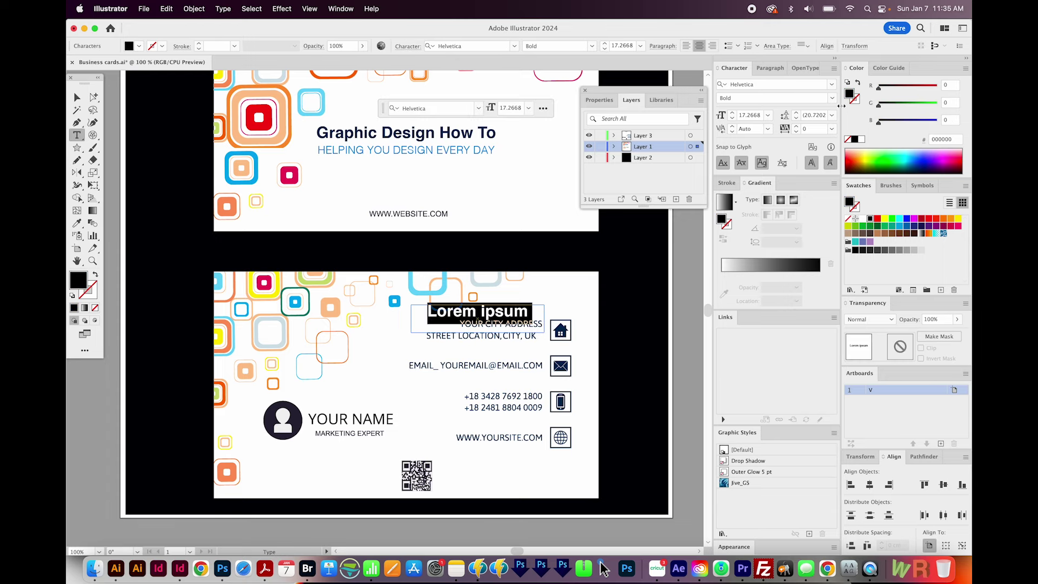
click(832, 99)
click(784, 115)
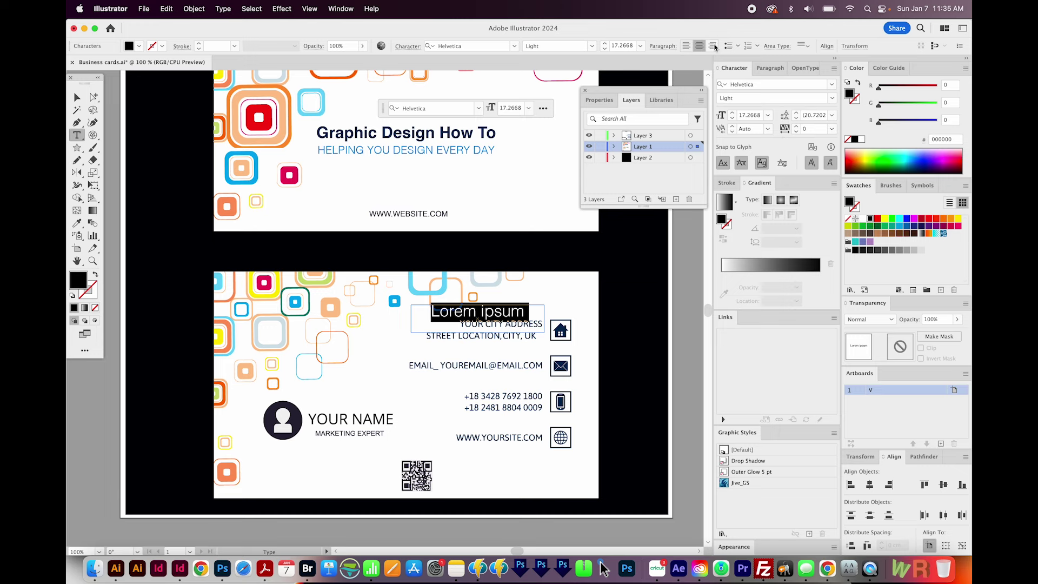
click(714, 46)
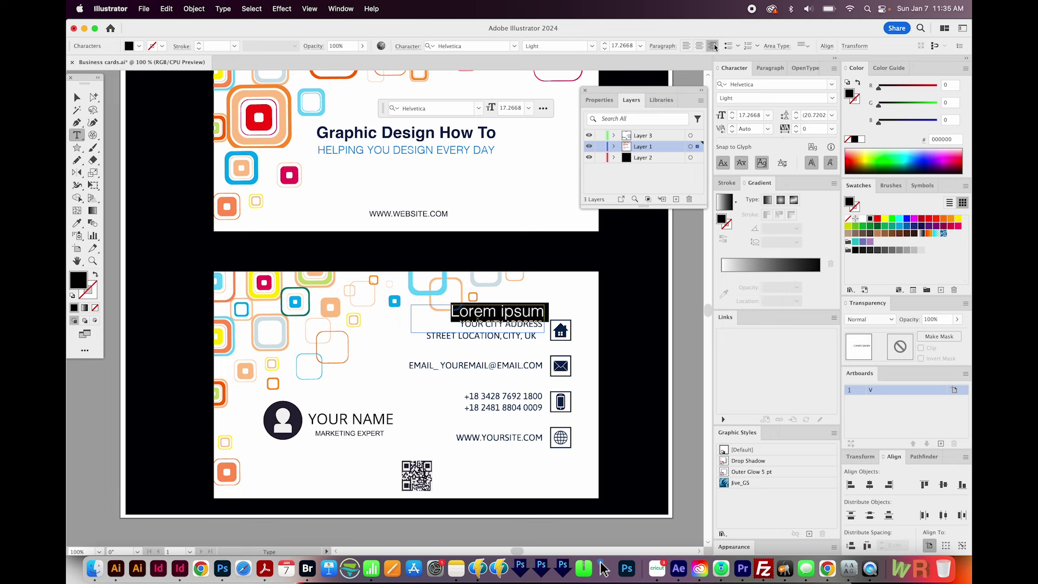
click(748, 116)
text(1)
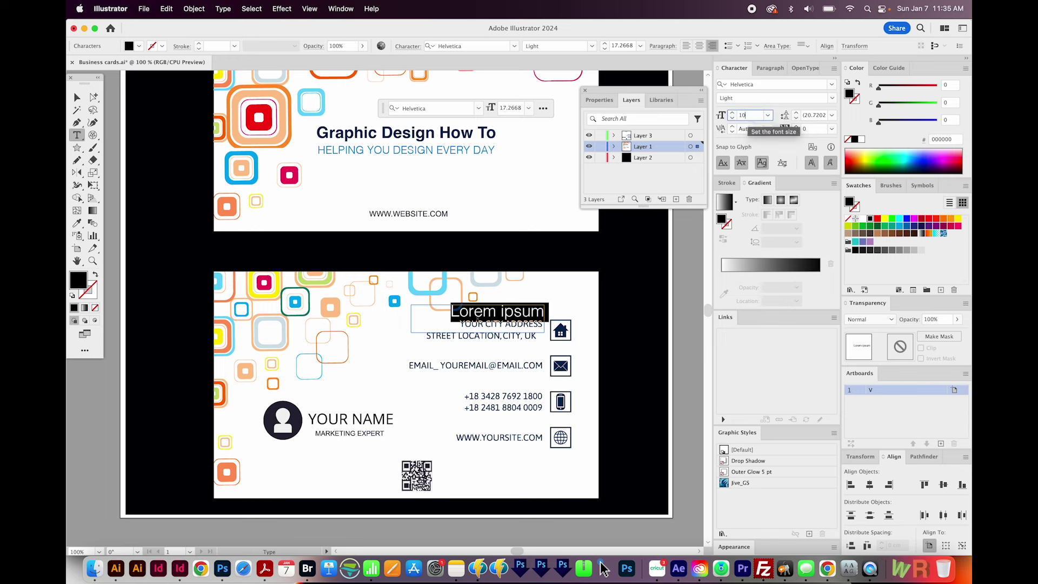
text(0)
key(Return)
- Turn on All Caps for the new text, keeping the size at 10 pt
click(732, 112)
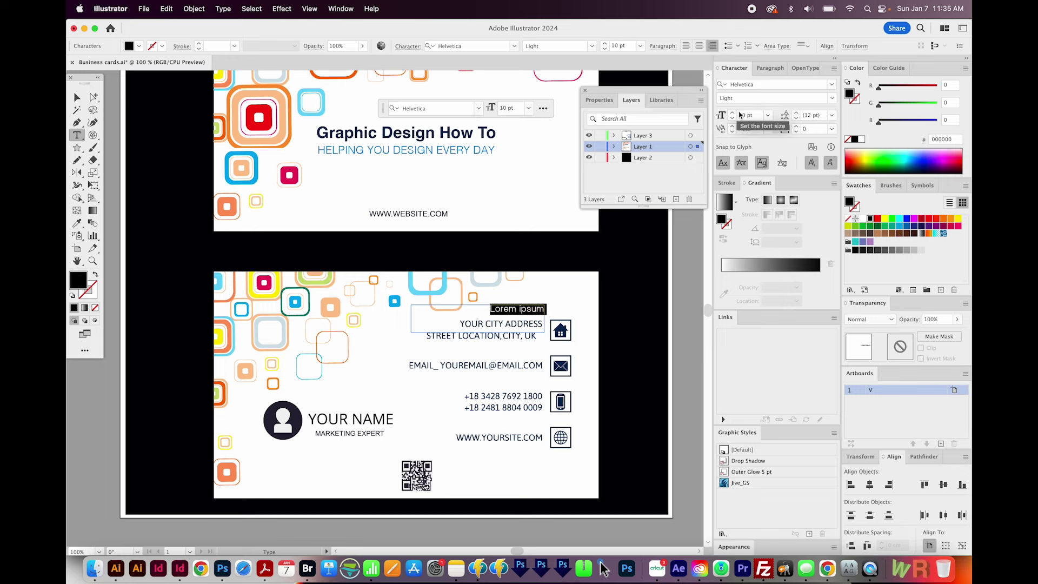
click(732, 112)
click(729, 69)
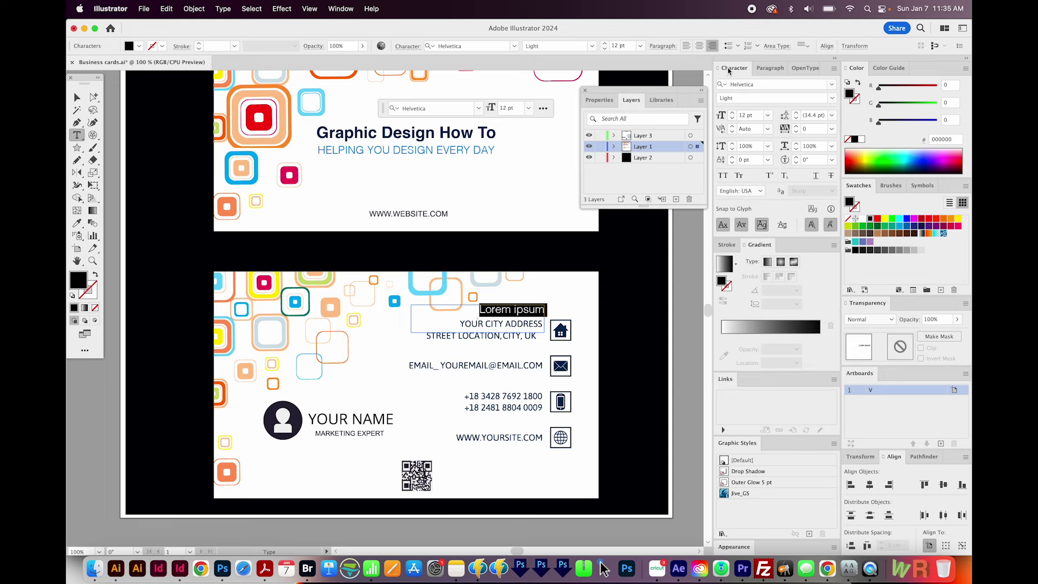
click(834, 69)
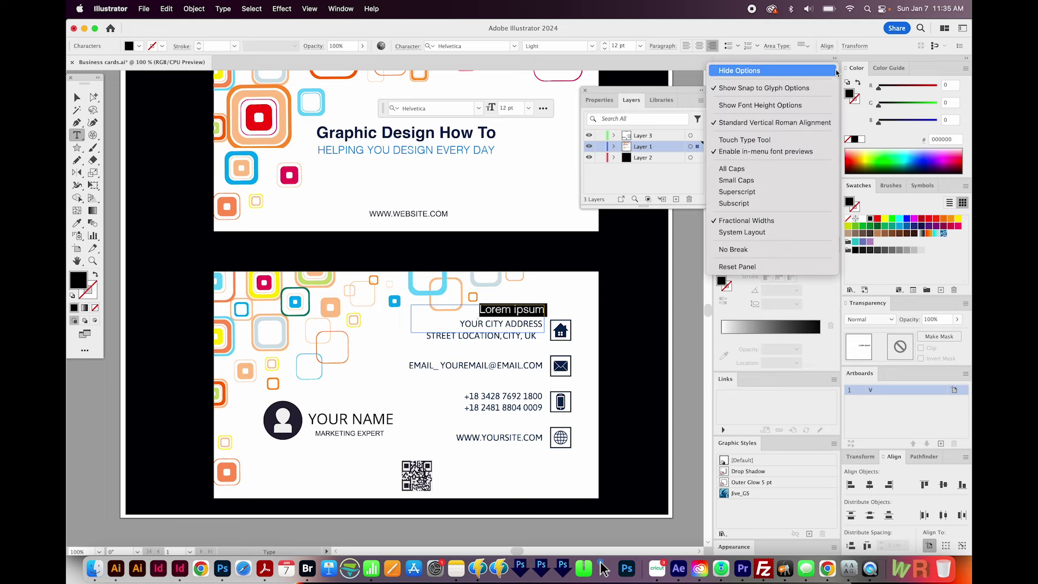
click(743, 71)
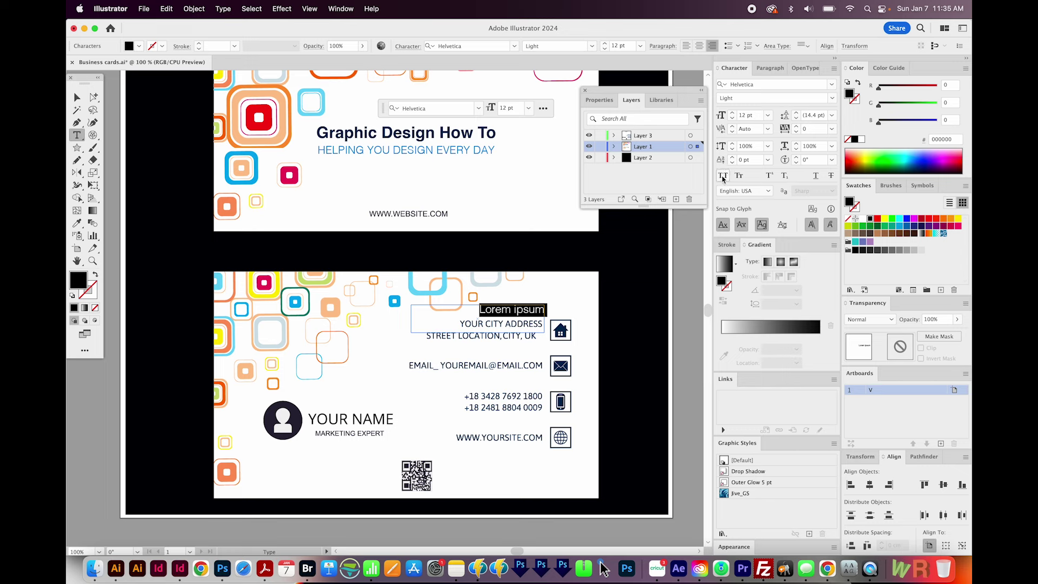
click(723, 176)
click(732, 119)
click(733, 119)
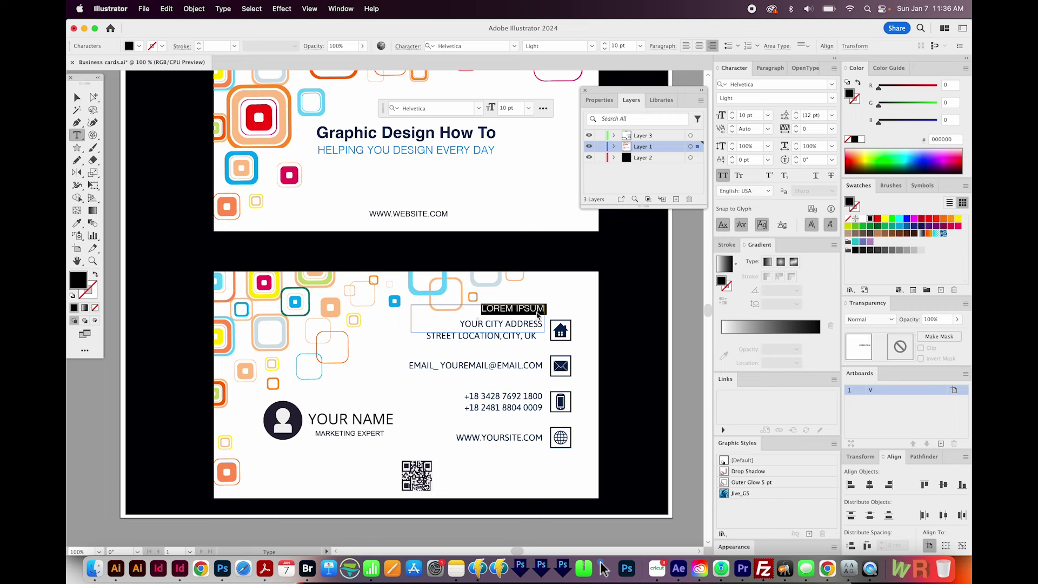
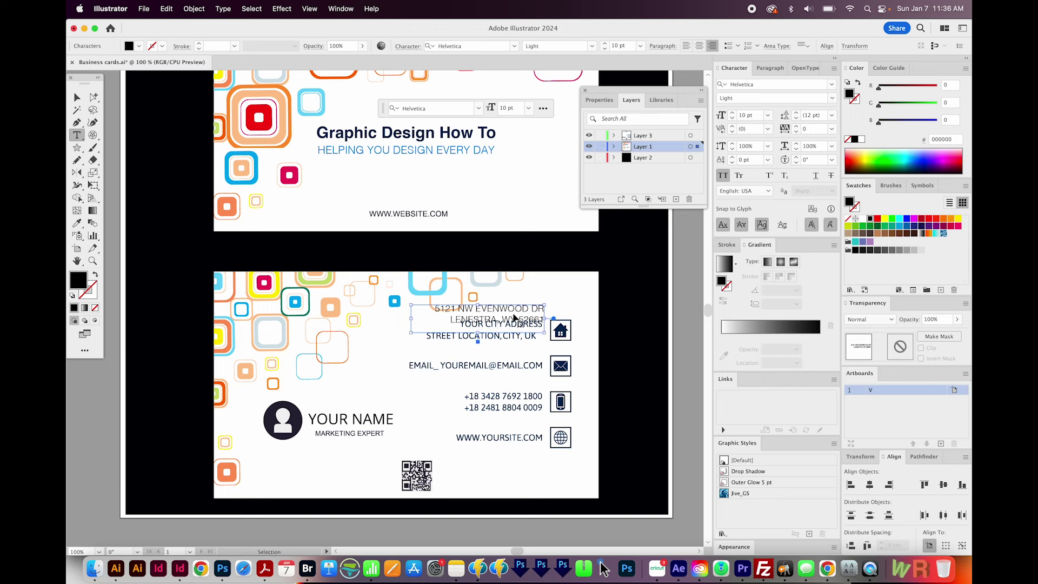
- Paste the two-line street address in Regular weight, move it onto the old address, and hide it
triple_click(515, 316)
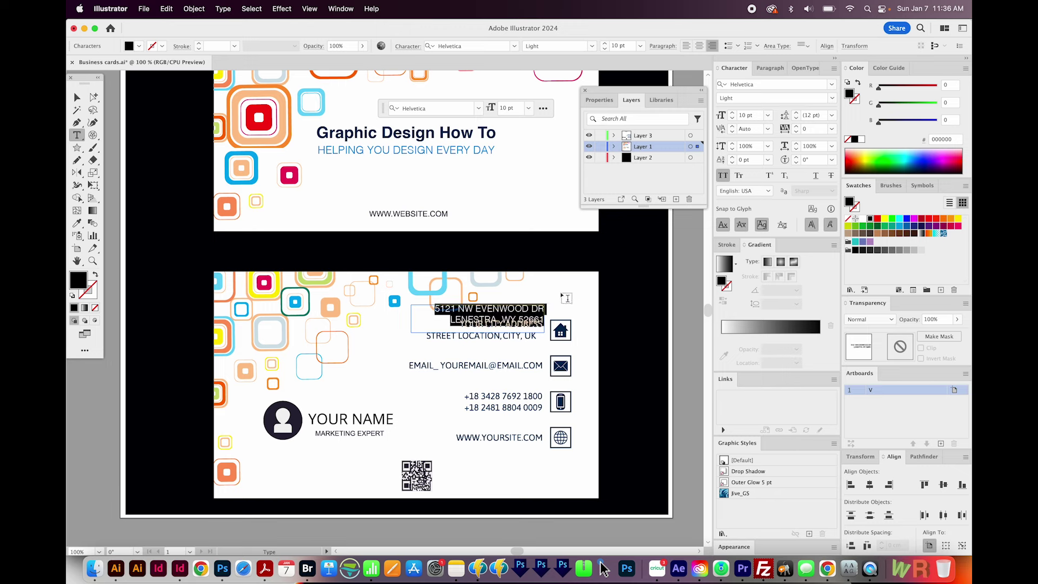
click(832, 99)
click(761, 134)
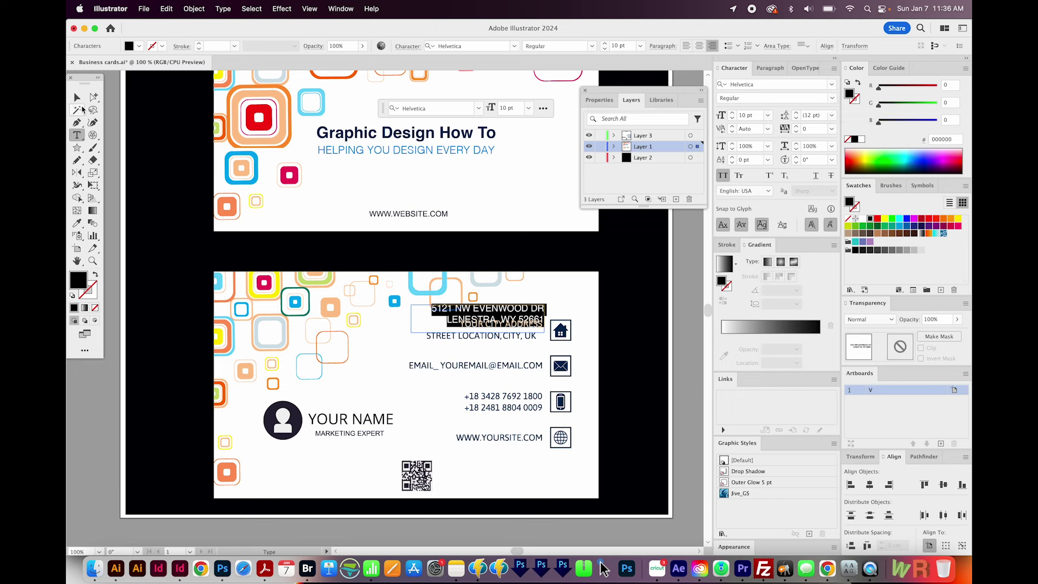
click(77, 101)
drag(534, 308, 534, 324)
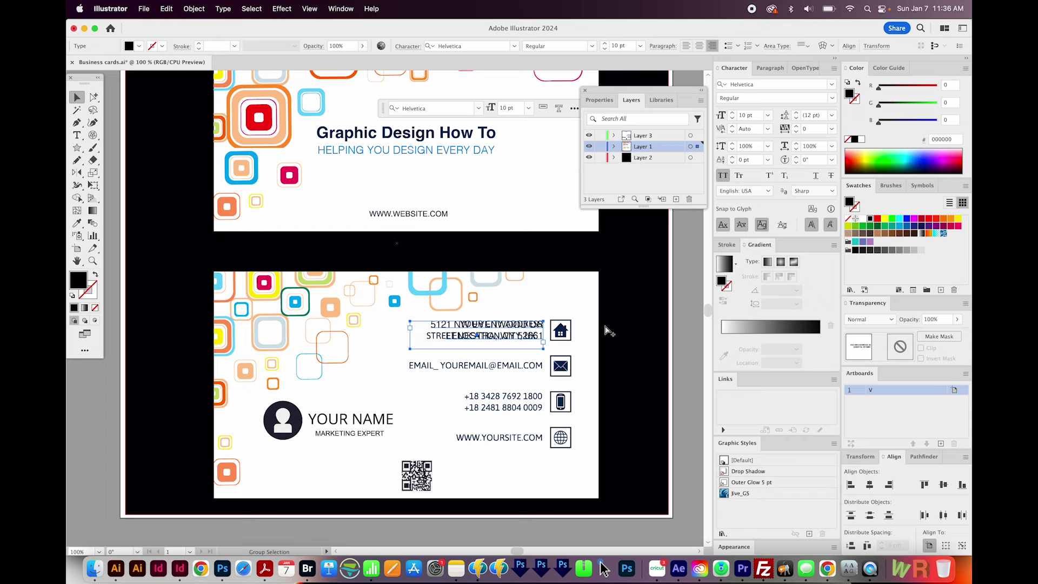
key(Delete)
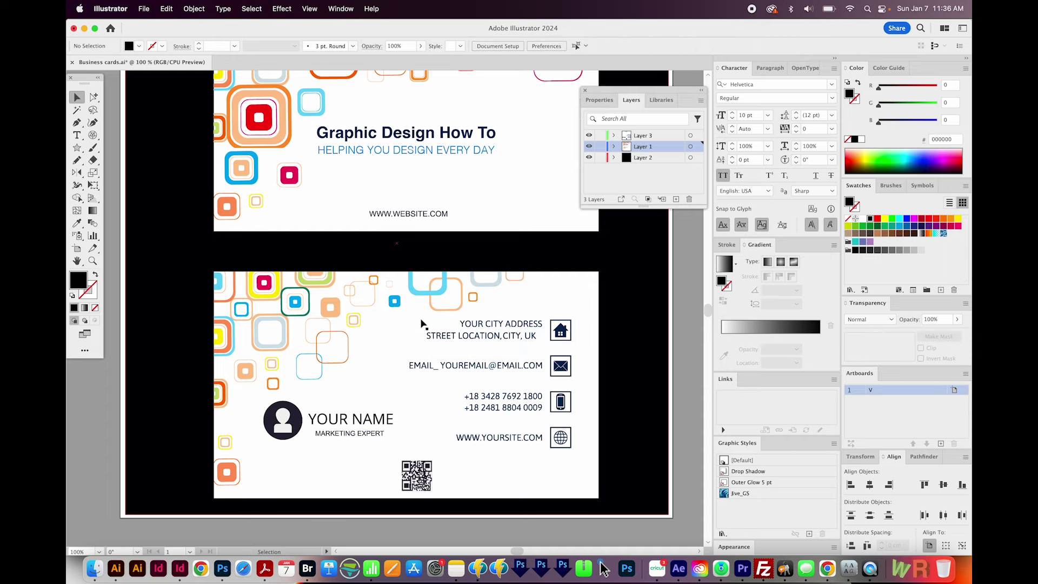
- Delete the old city address lines in Outline view, undoing an accidental background move first
click(94, 96)
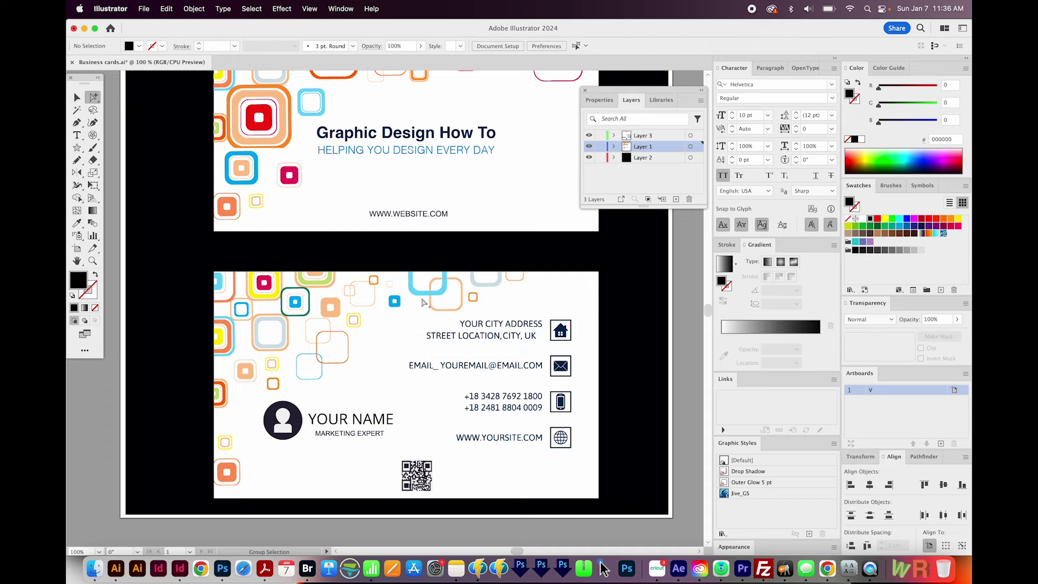
drag(425, 326, 537, 348)
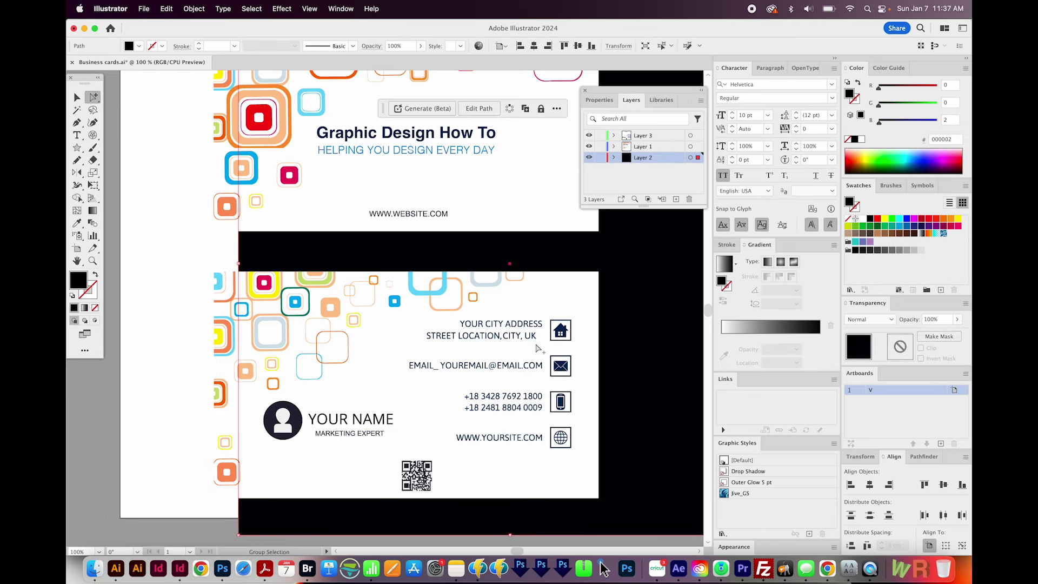
key(super+z)
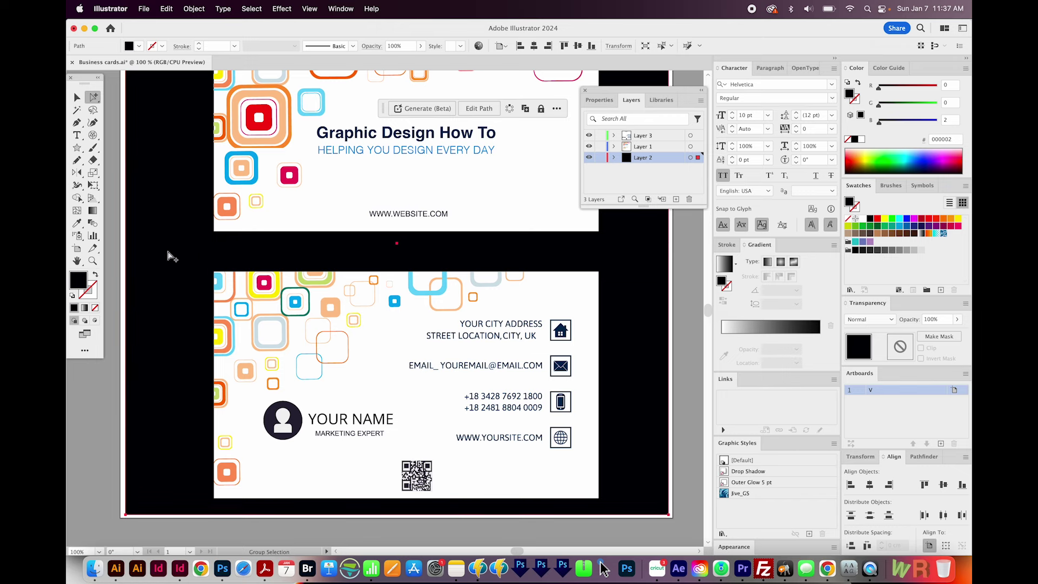
key(super)
key(super+y)
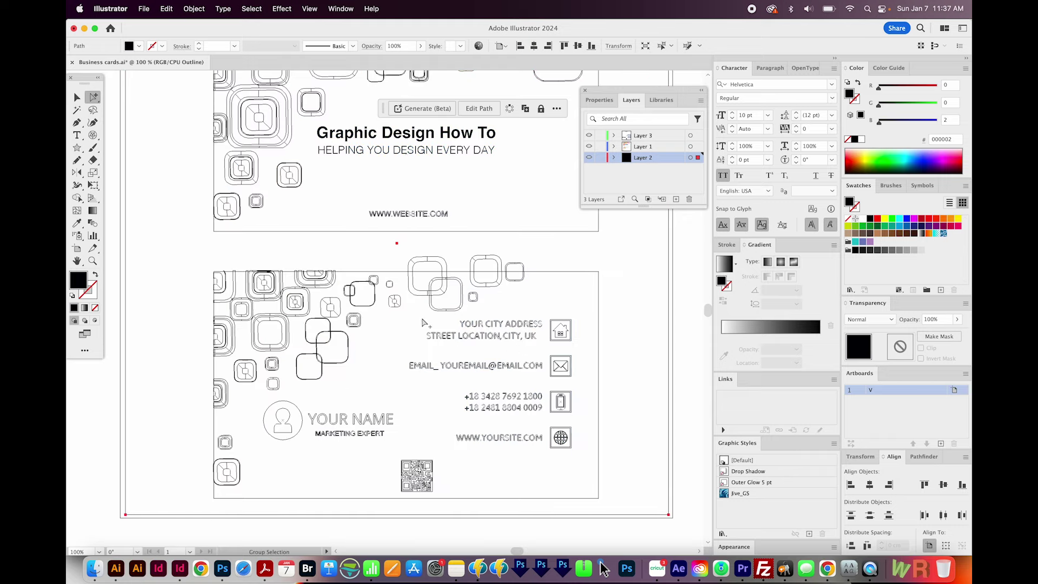
drag(423, 318, 548, 349)
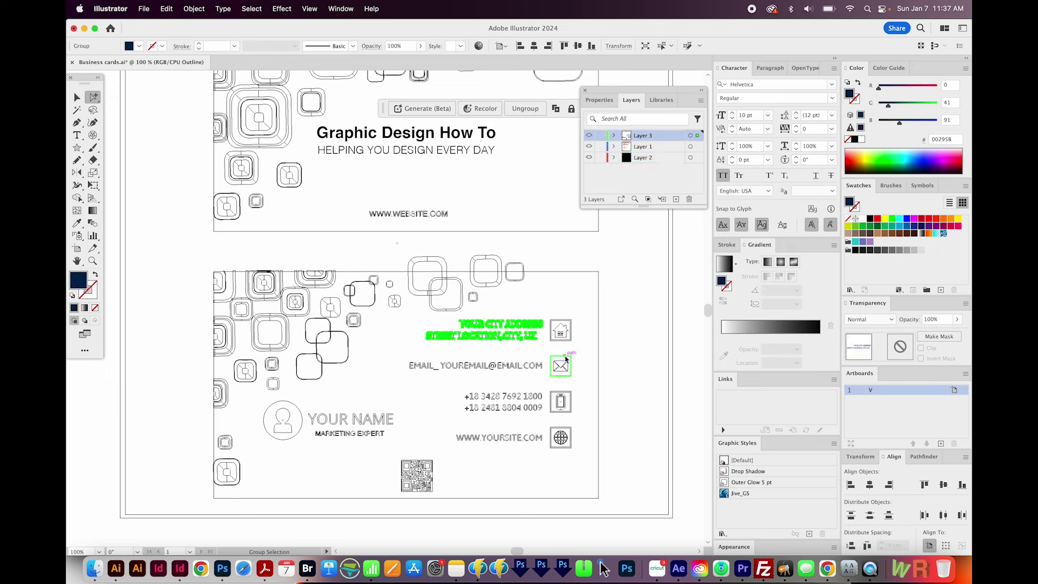
key(Delete)
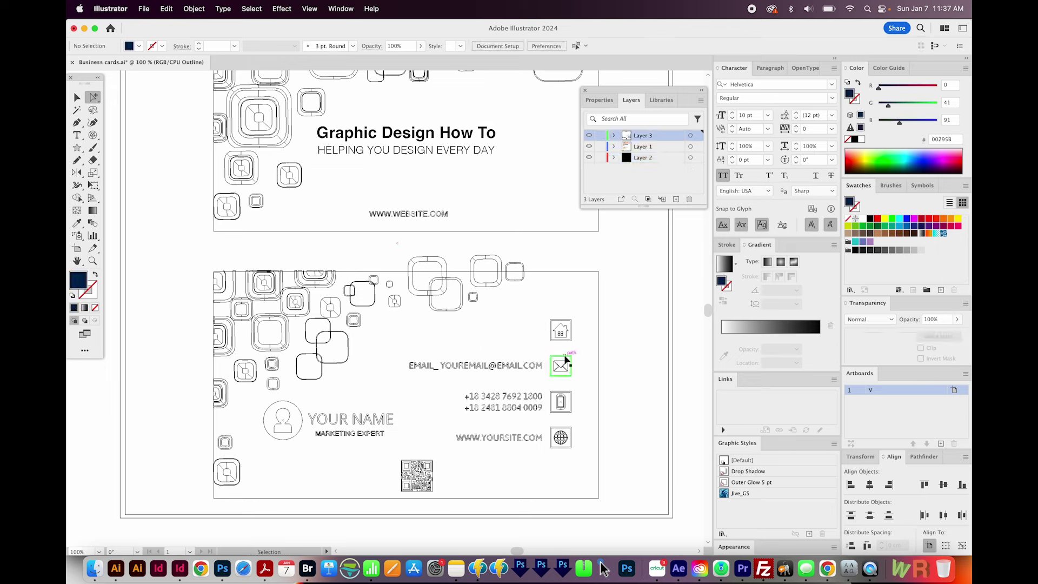
key(super+y)
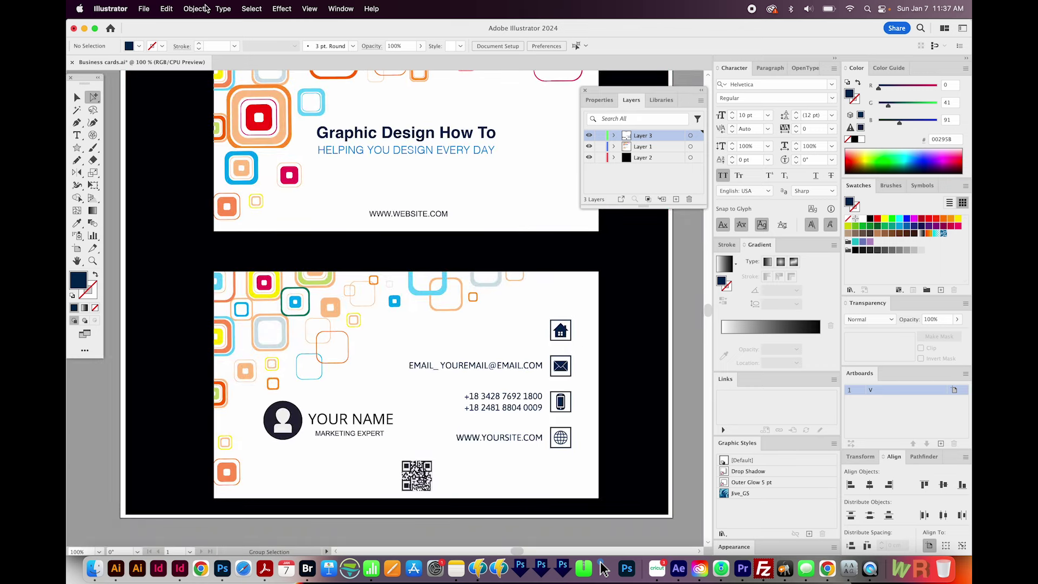
- Reveal the hidden new address with Object > Show All and select it
click(206, 8)
click(211, 141)
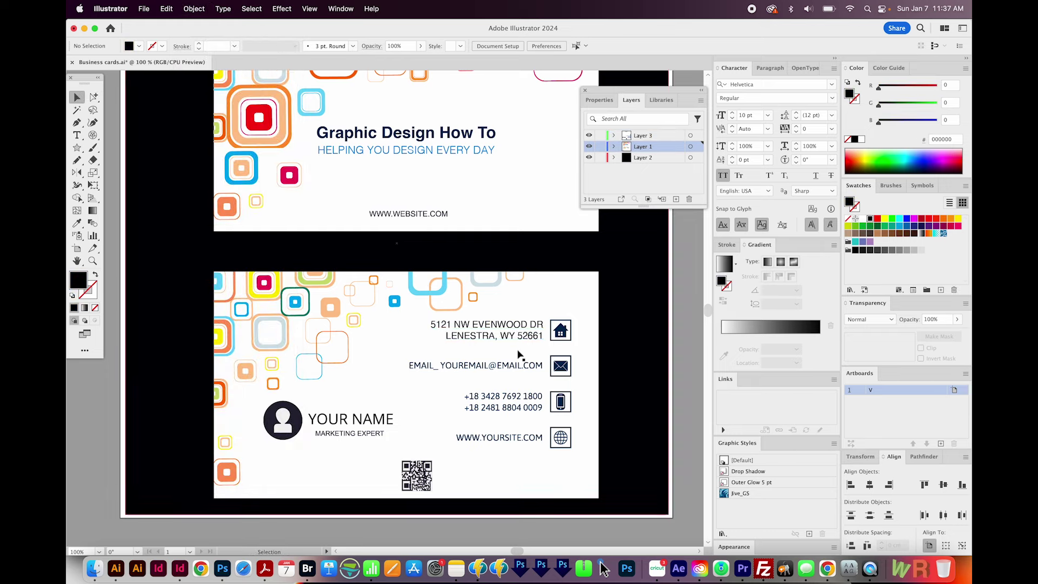
scroll(505, 368, down, 1)
click(506, 333)
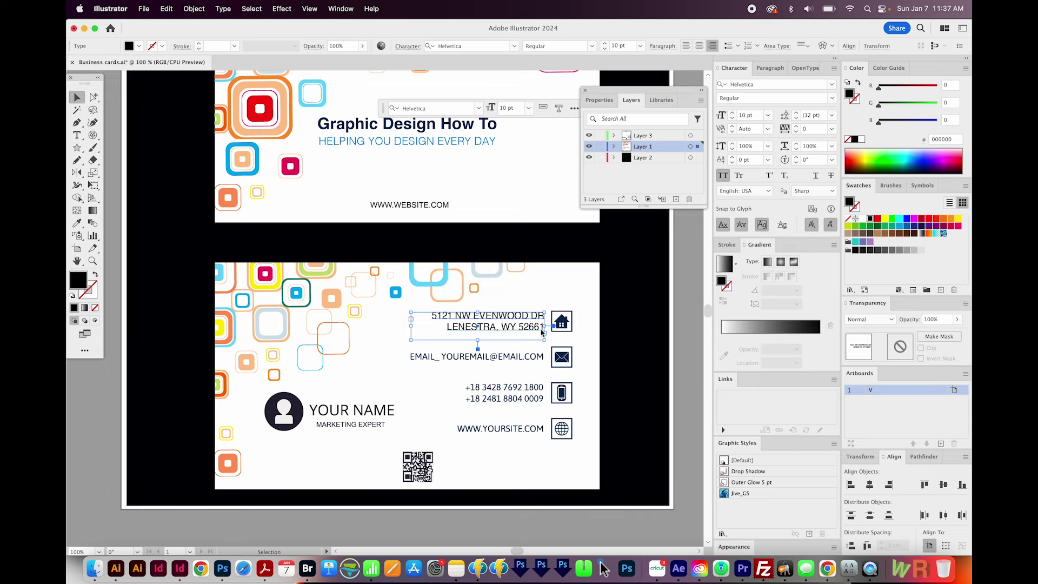
- Keep the address leading at 14 pt and move the block level with the house icon
key(alt+Down)
key(alt+Down)
key(alt+Down)
key(alt+Up)
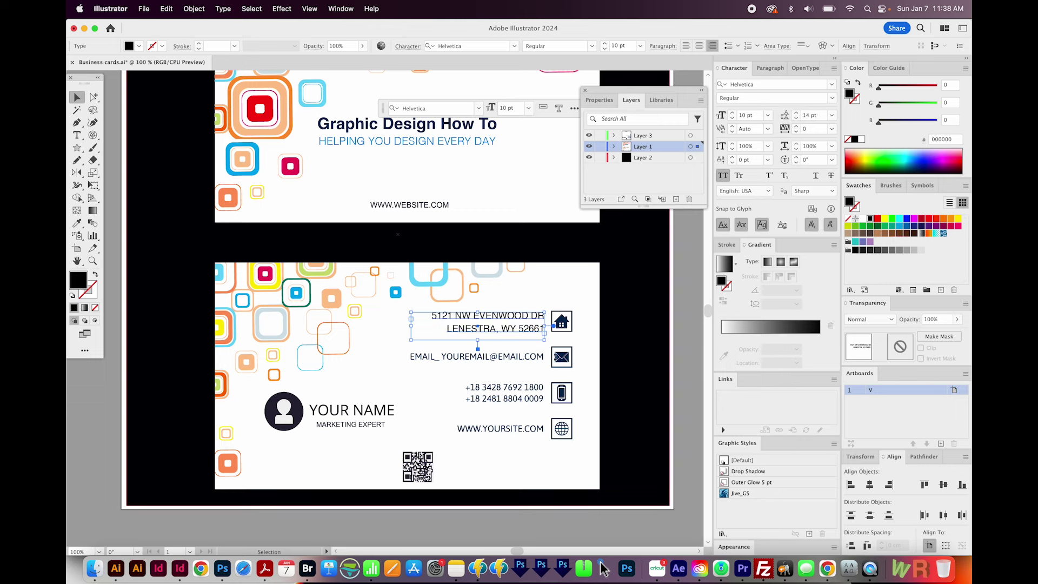
drag(480, 337, 482, 336)
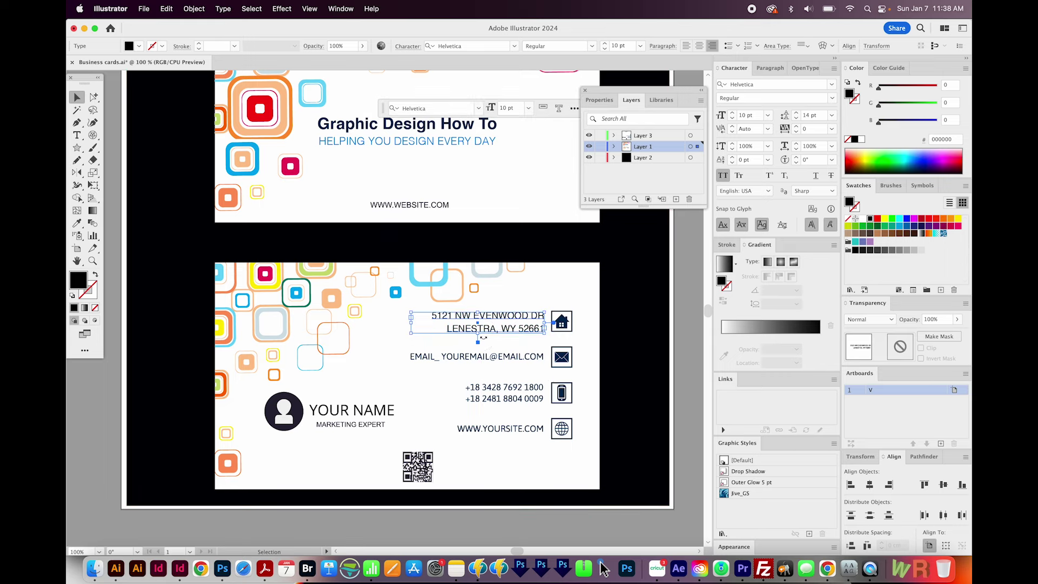
click(509, 342)
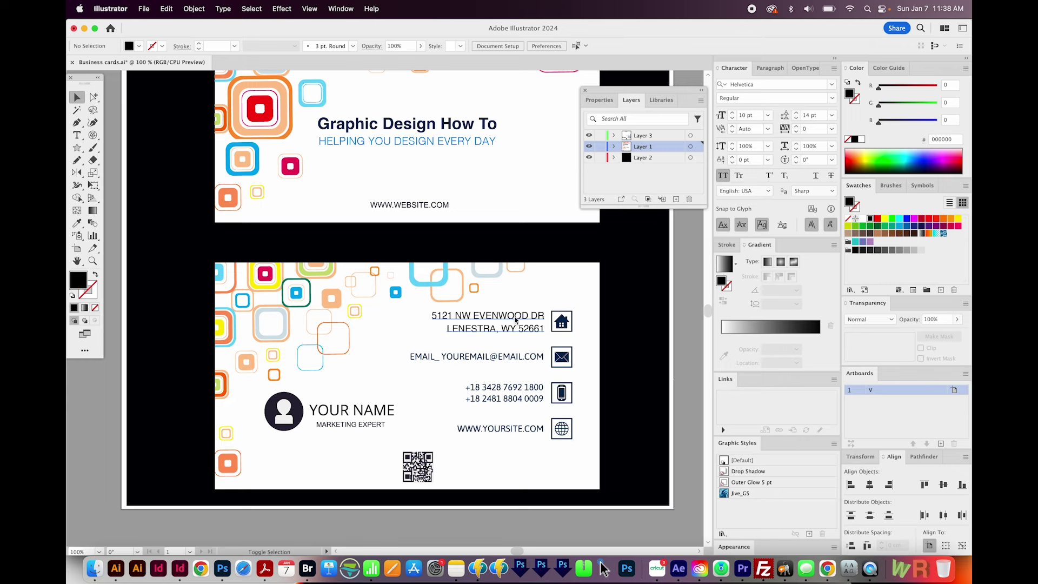
- Delete the placeholder email and put a copy of the address text on the email row
drag(514, 317, 507, 357)
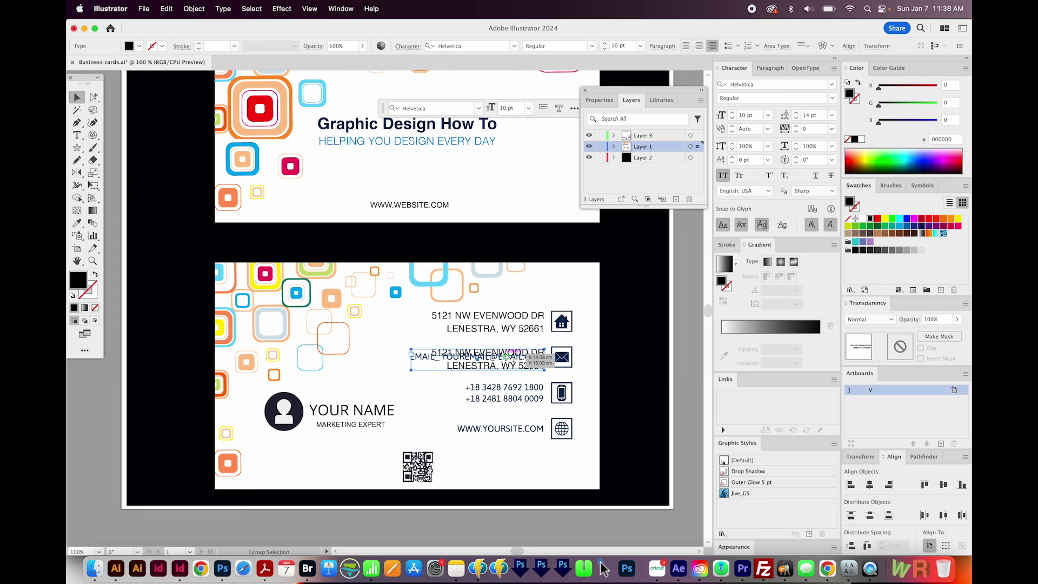
key(super+z)
key(a)
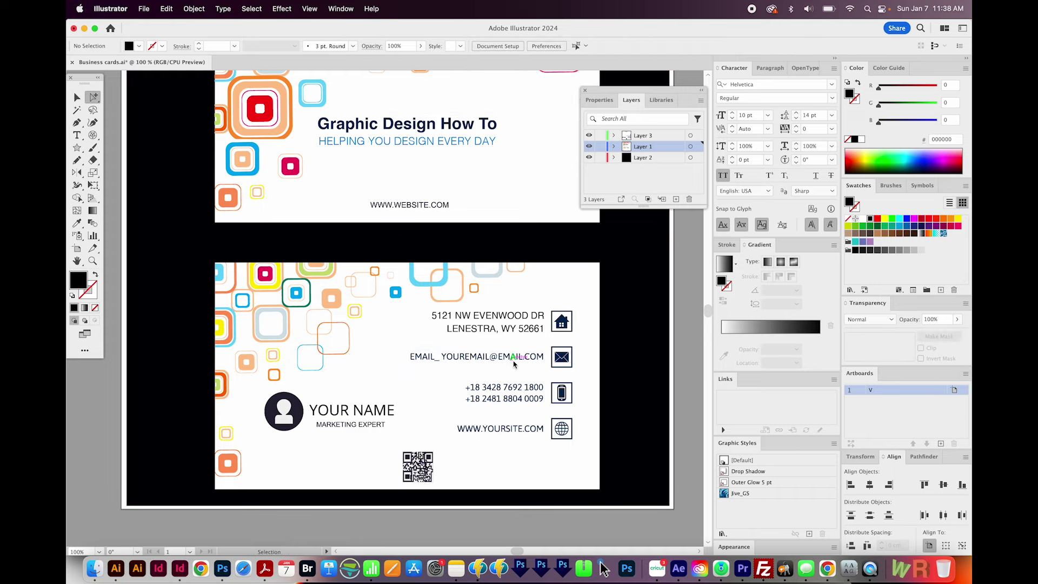
key(super+y)
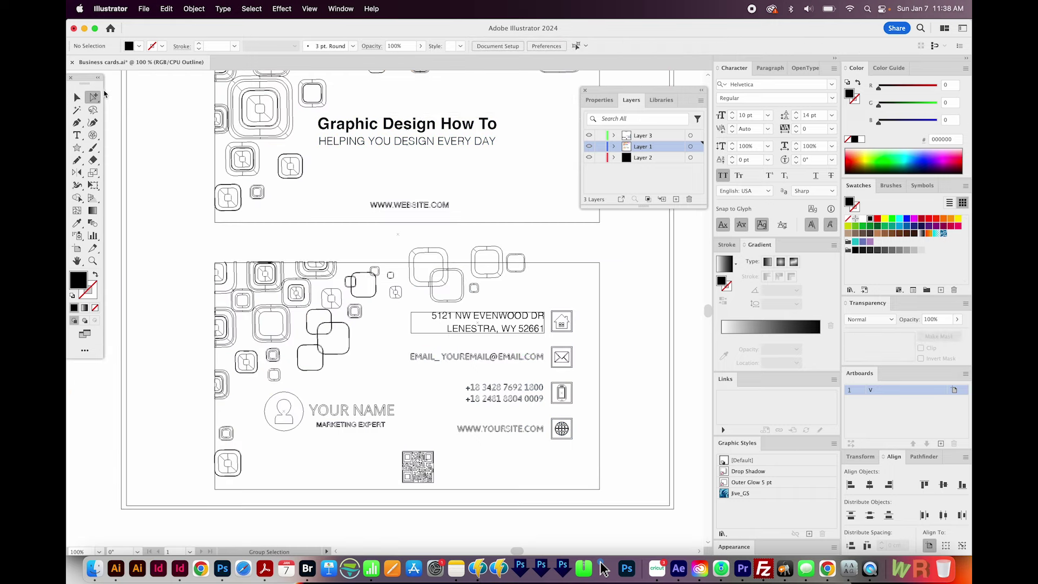
drag(540, 350, 548, 369)
key(Delete)
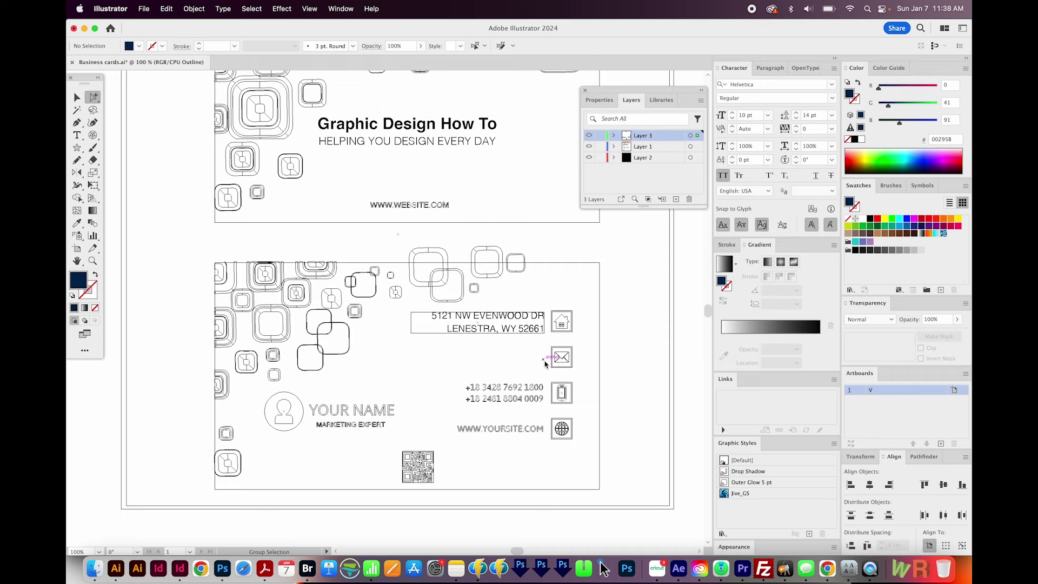
key(super+y)
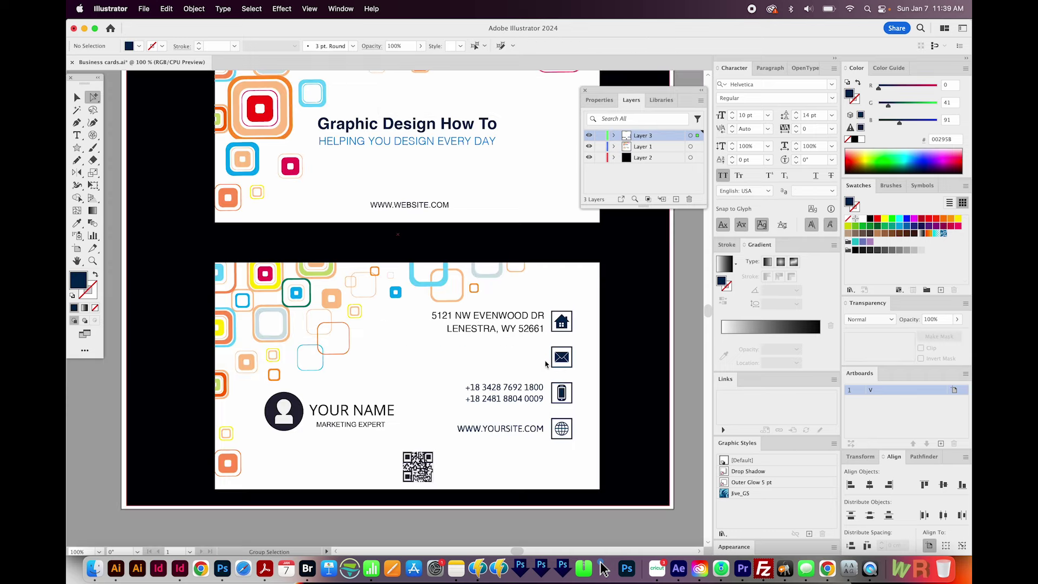
key(super)
key(super+z)
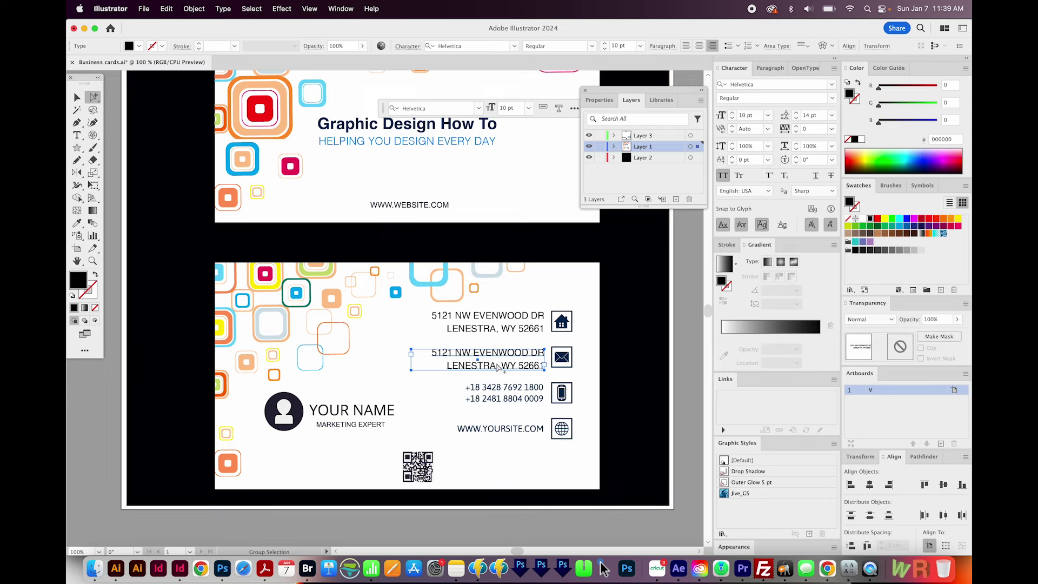
click(194, 8)
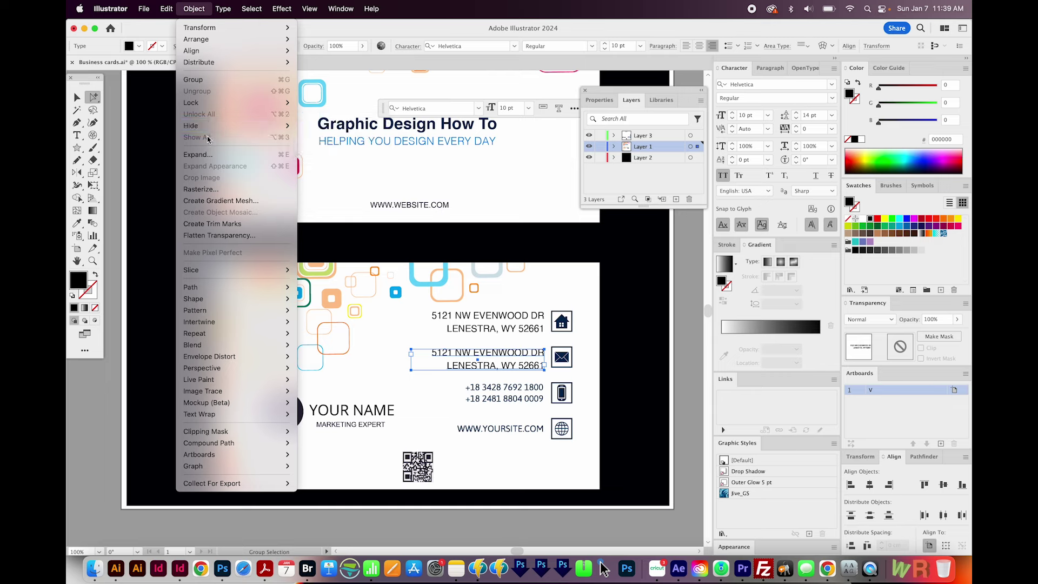
key(Escape)
key(v)
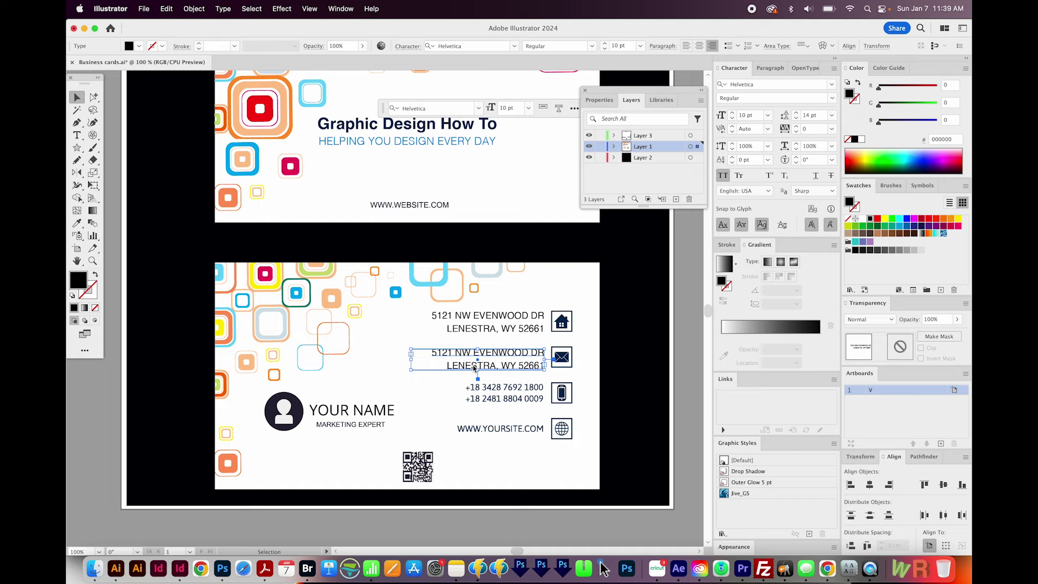
- Replace the copied address text with the contact e-mail address
click(79, 138)
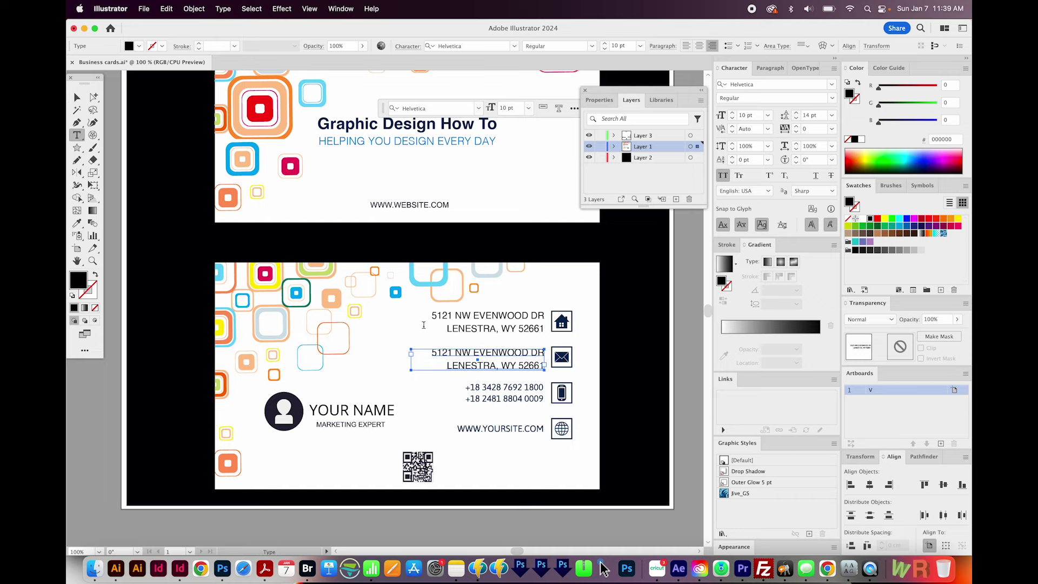
double_click(515, 356)
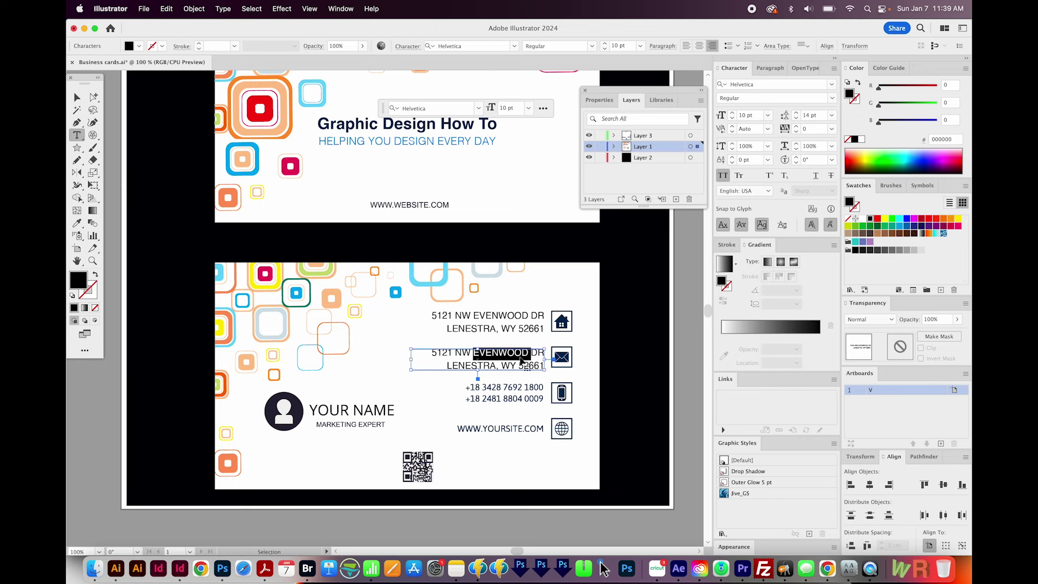
triple_click(520, 359)
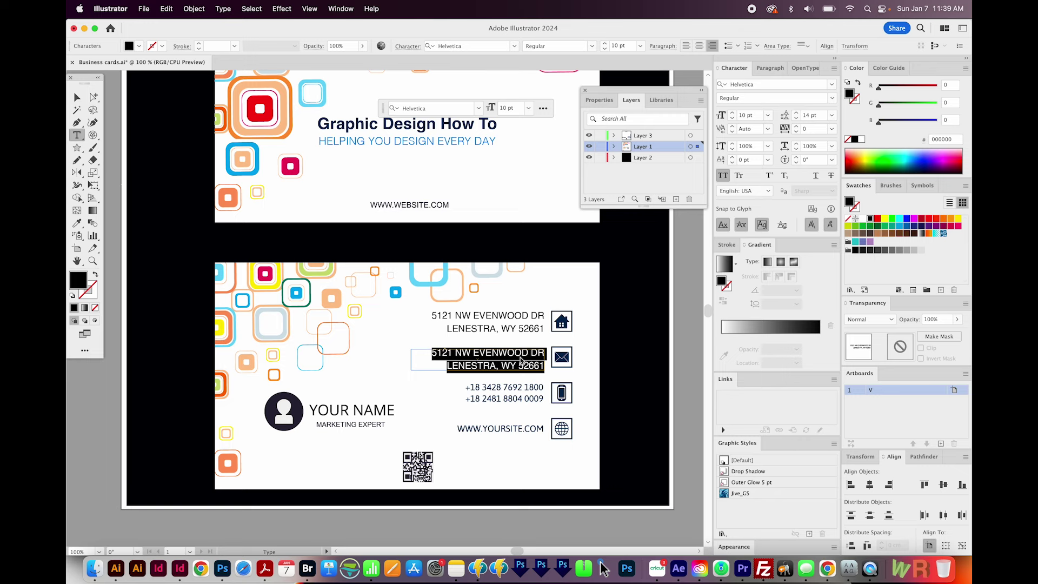
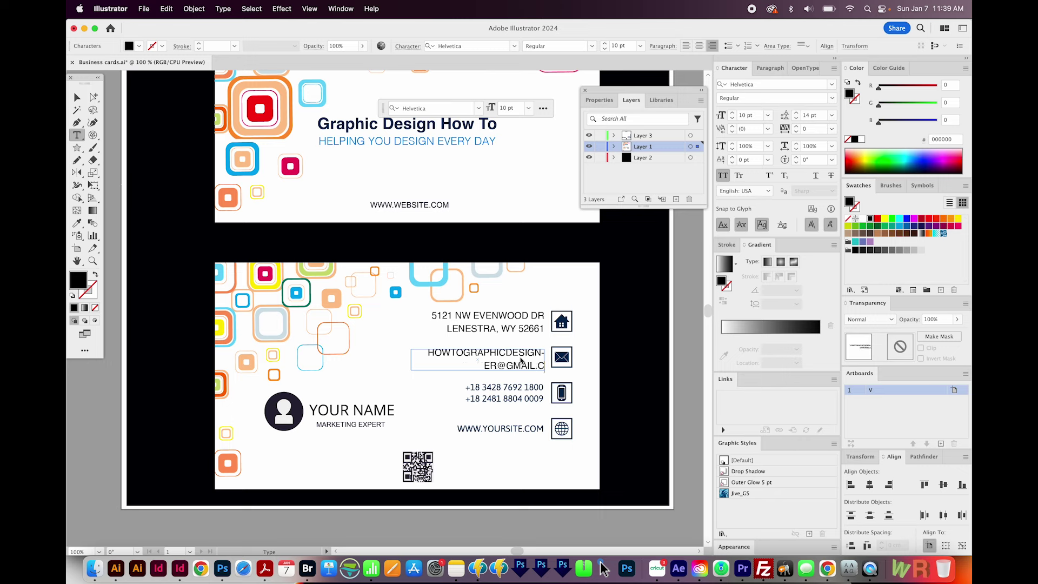
text(OM)
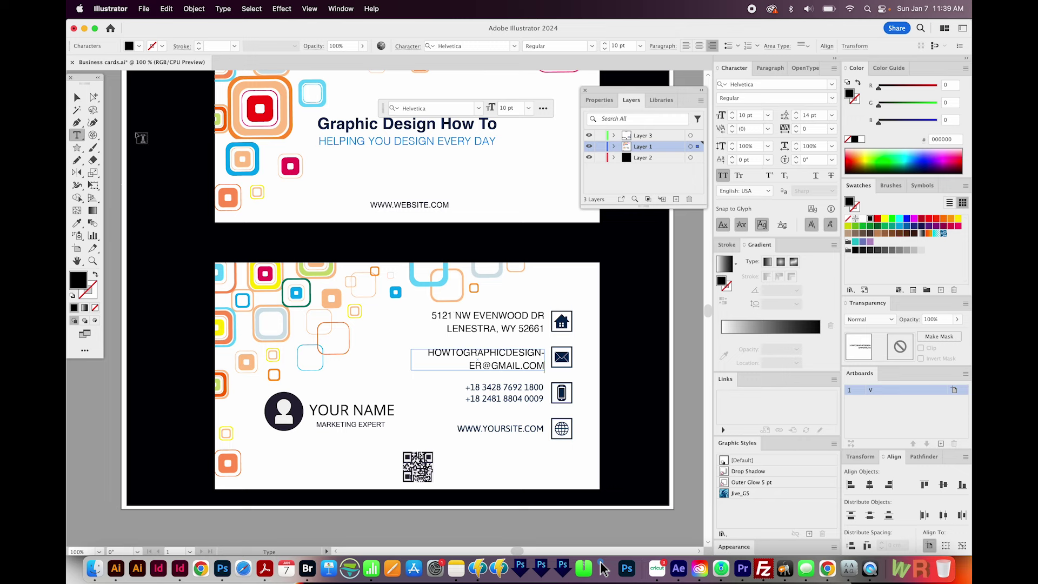
- Resize the e-mail frame to a single line and align it with the envelope icon
click(78, 98)
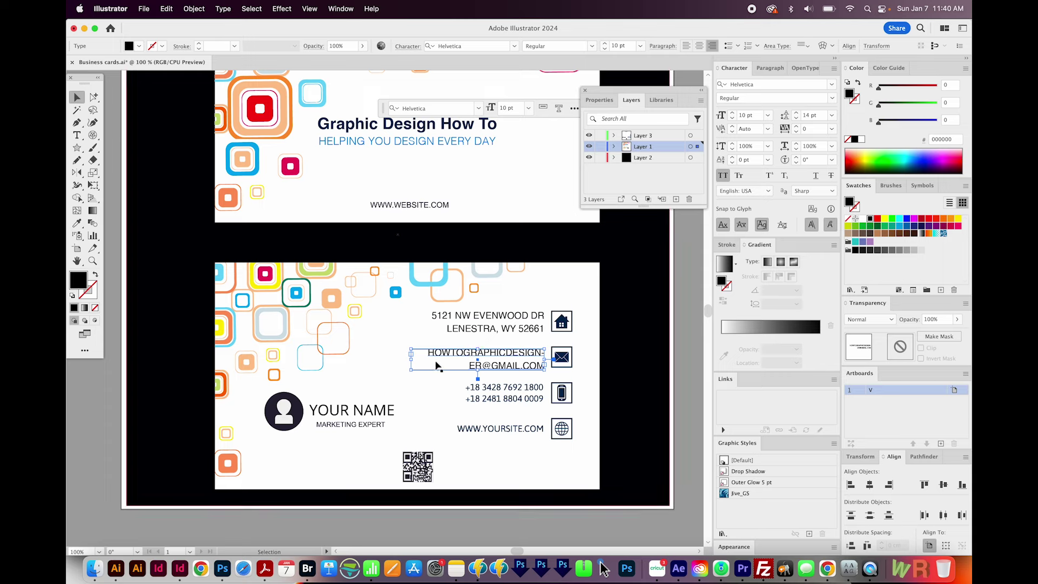
drag(411, 360, 339, 360)
drag(442, 372, 441, 367)
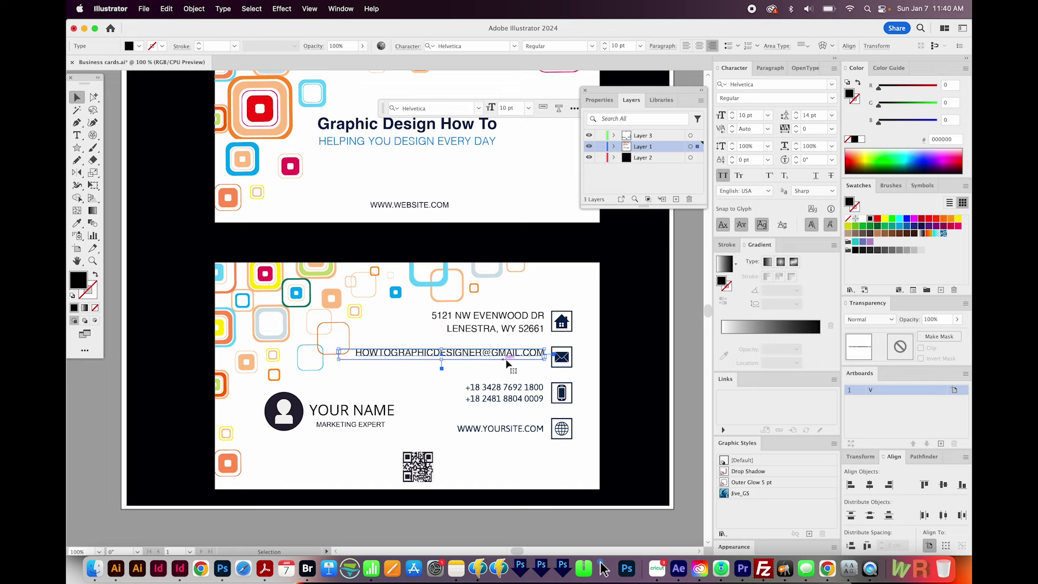
drag(520, 366, 523, 371)
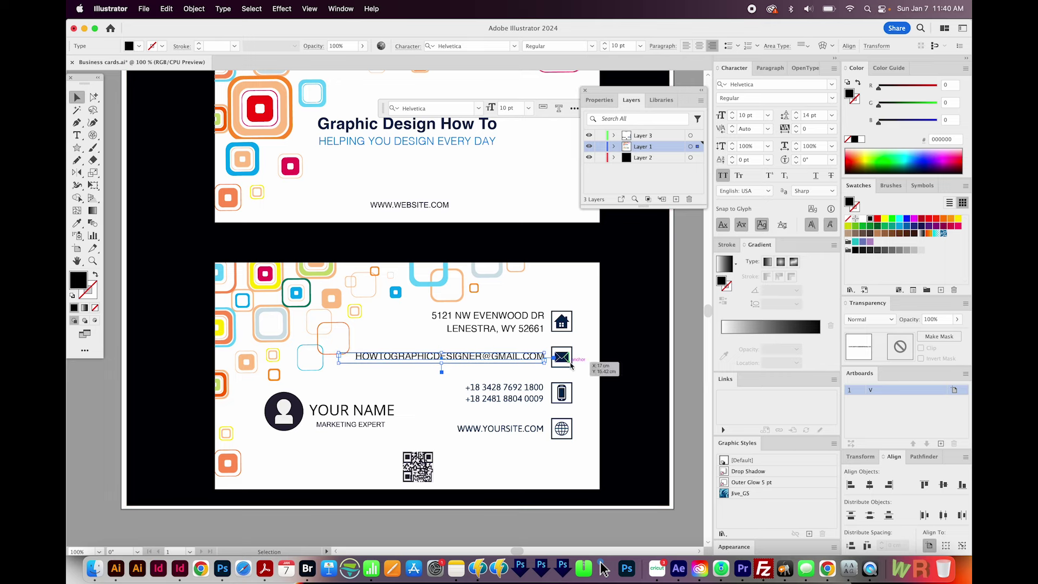
click(550, 400)
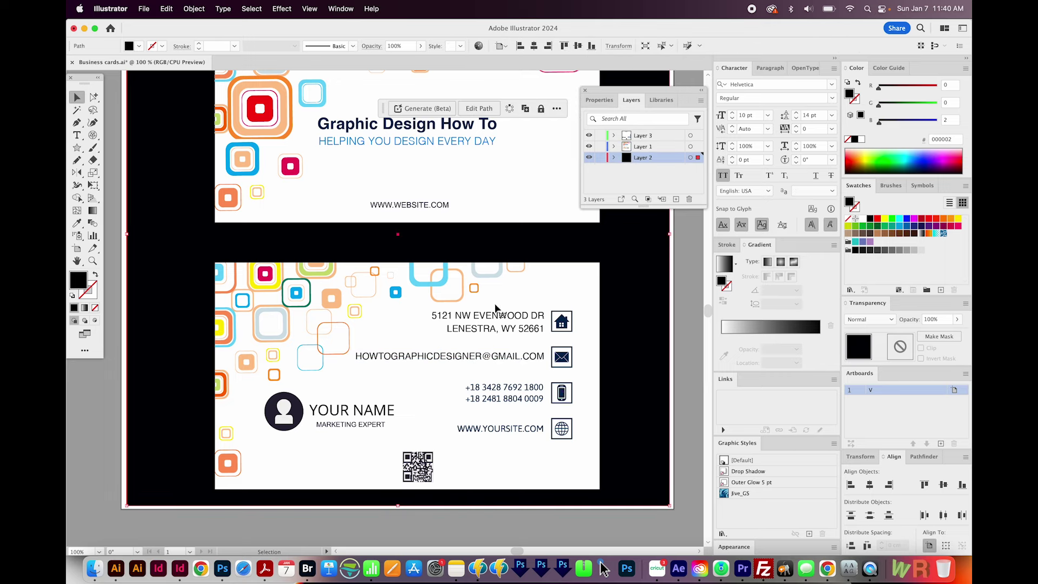
- Duplicate the address text onto the phone row, then remove that duplicate
click(518, 319)
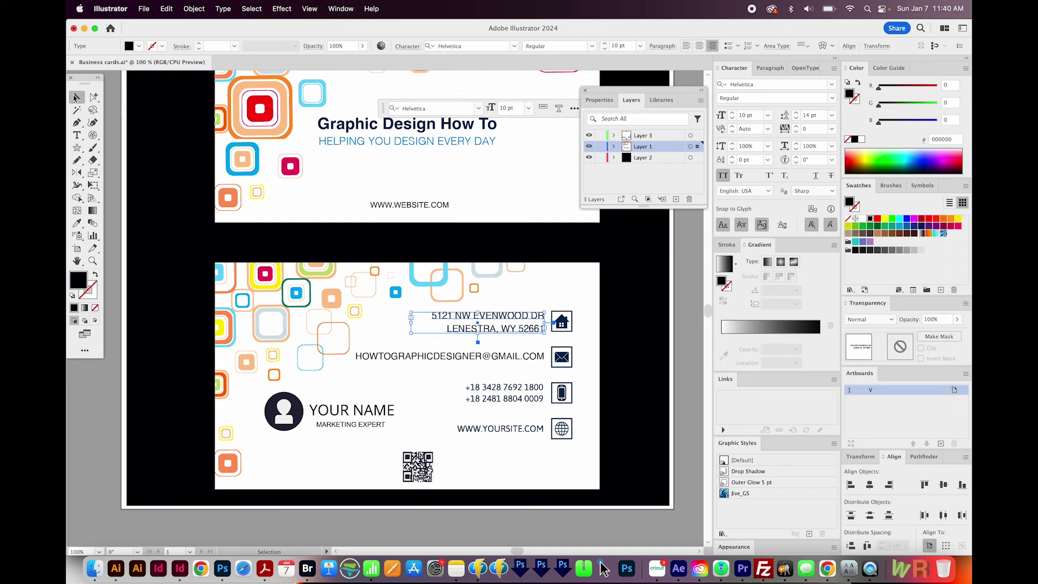
drag(518, 323, 507, 391)
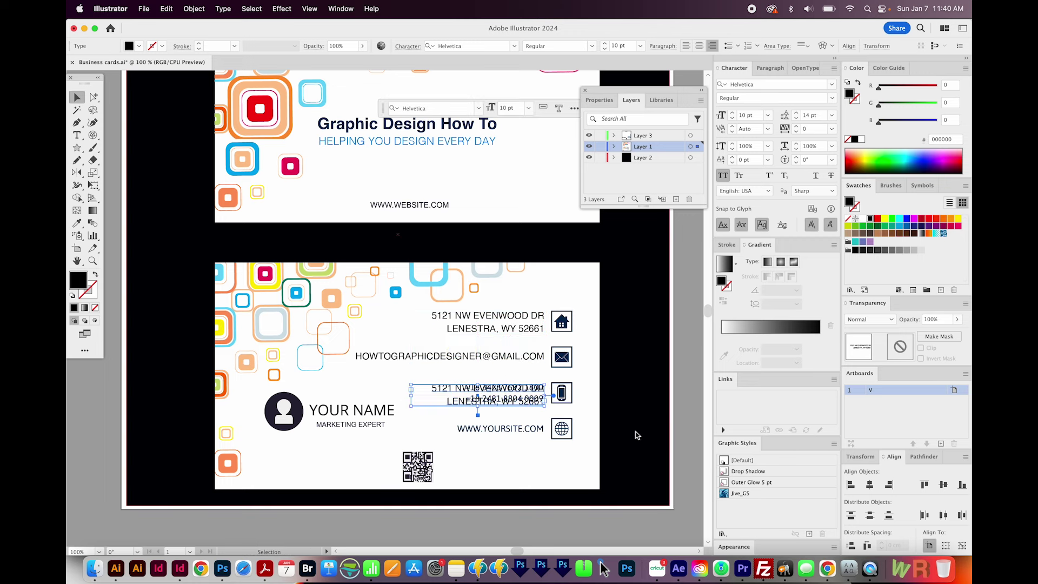
key(Up)
key(Up)
key(Up)
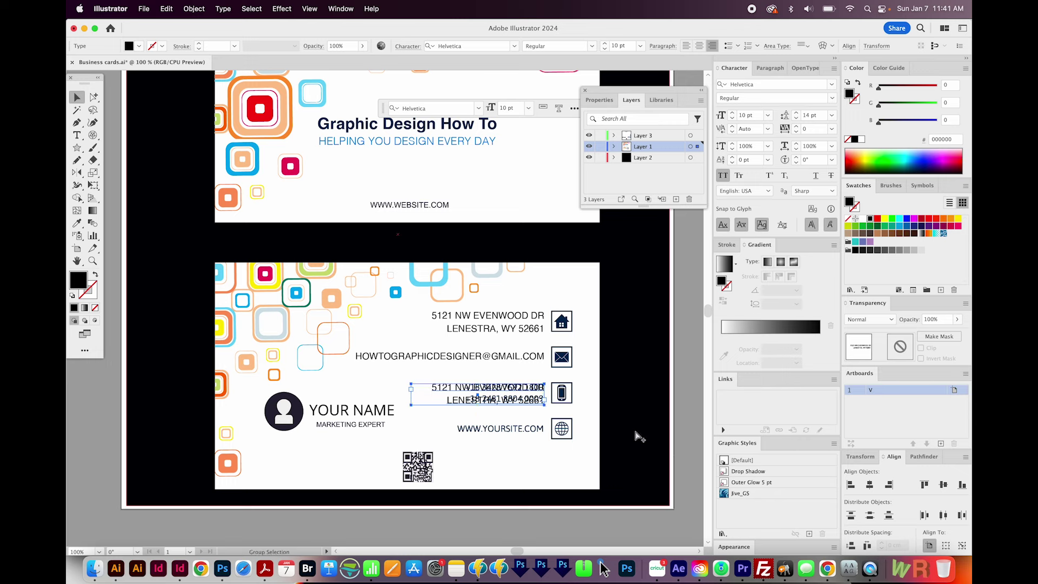
key(Delete)
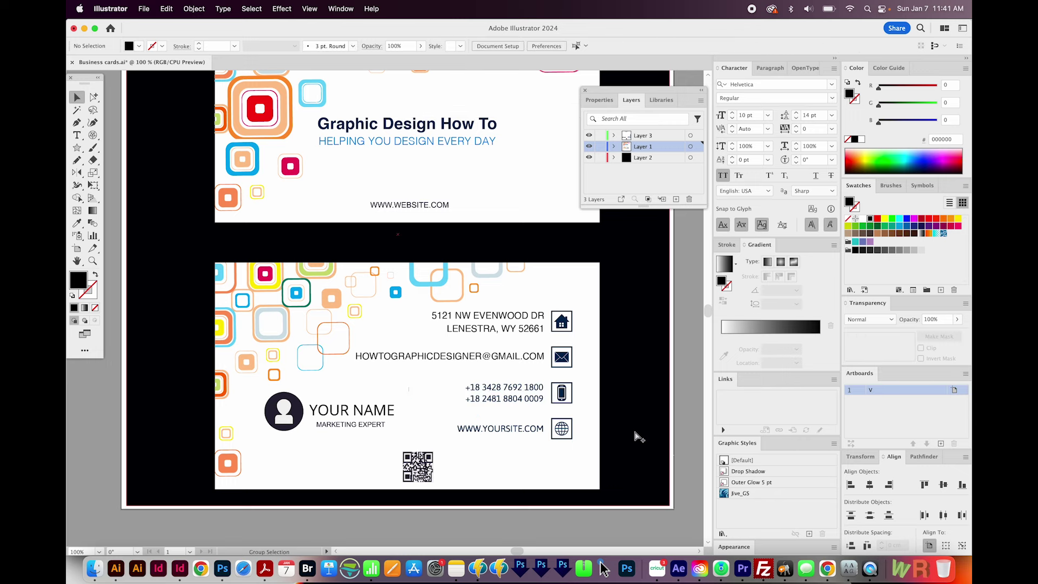
click(507, 392)
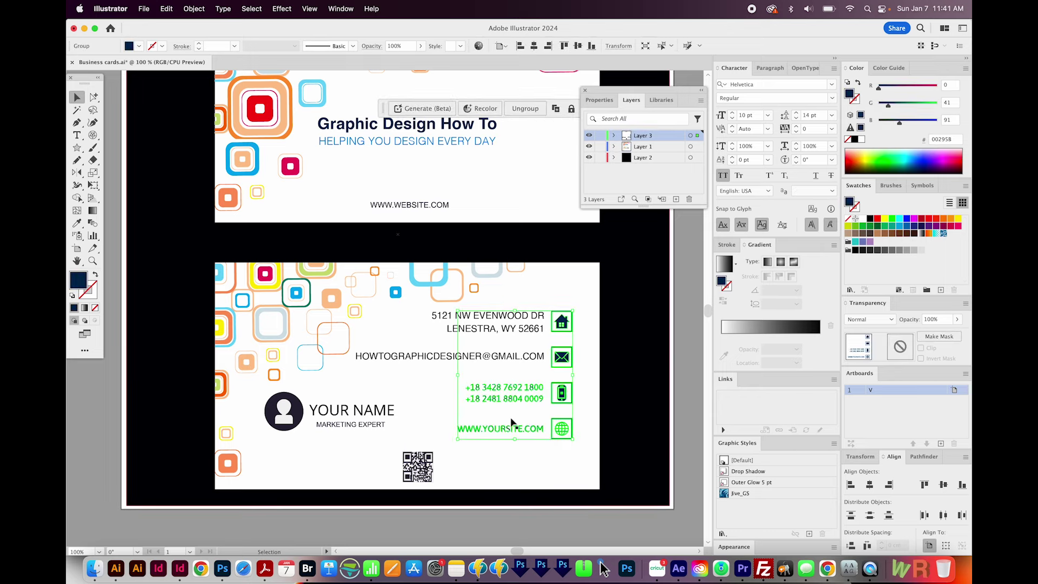
- Delete the placeholder phone-number lines in Outline view and restore the address copy beside the phone icon
key(super+y)
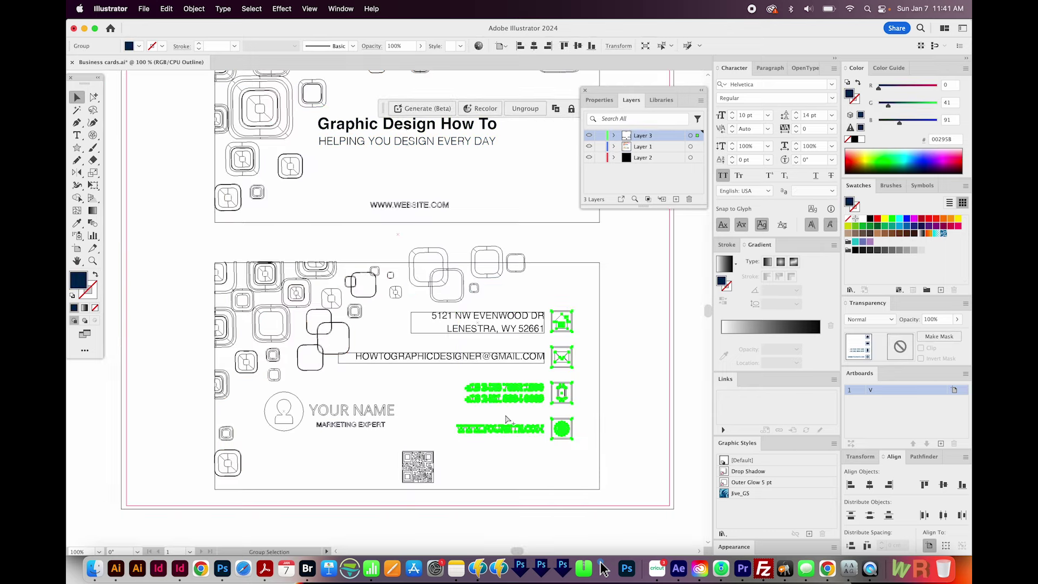
key(a)
drag(93, 98, 120, 110)
drag(453, 378, 549, 410)
click(640, 457)
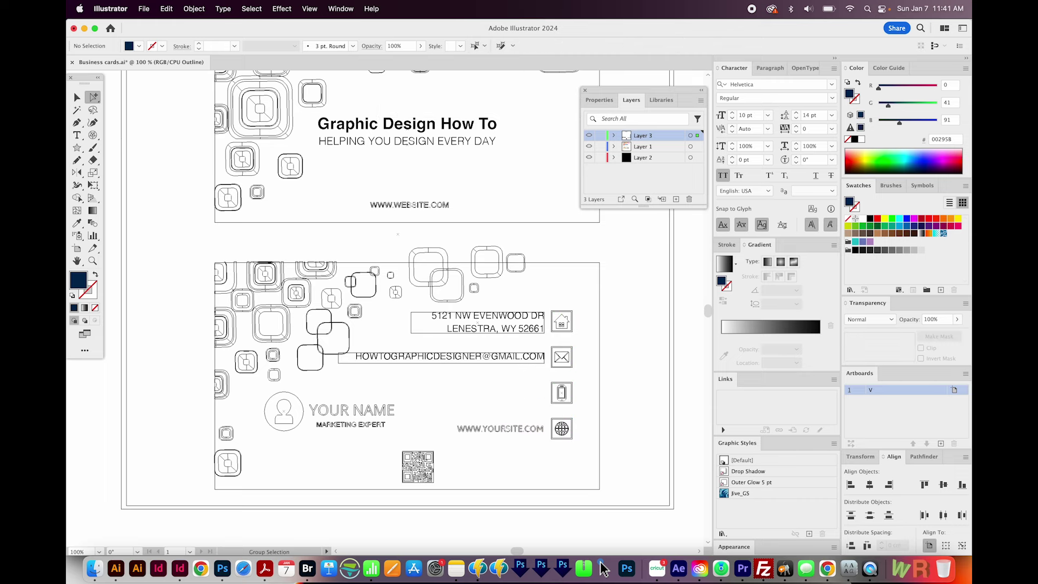
key(super+y)
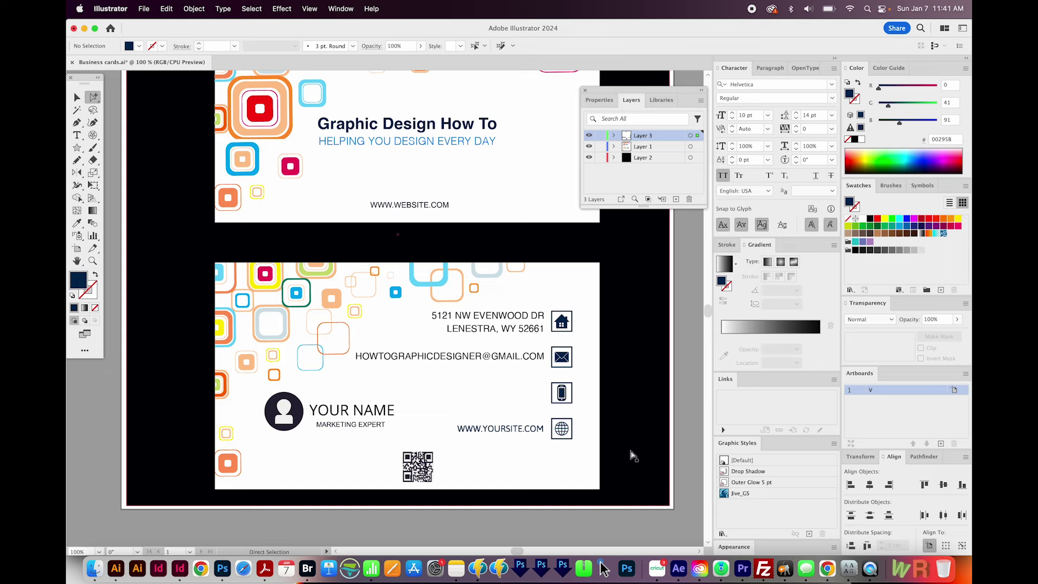
key(v)
key(super+z)
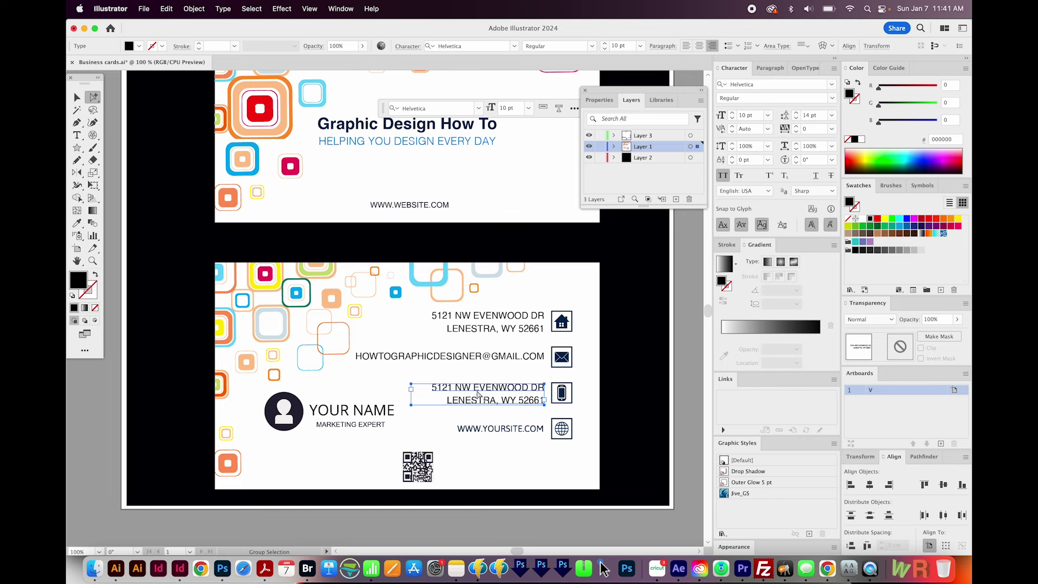
- Replace the phone-row copy with the two phone numbers, one per line
key(t)
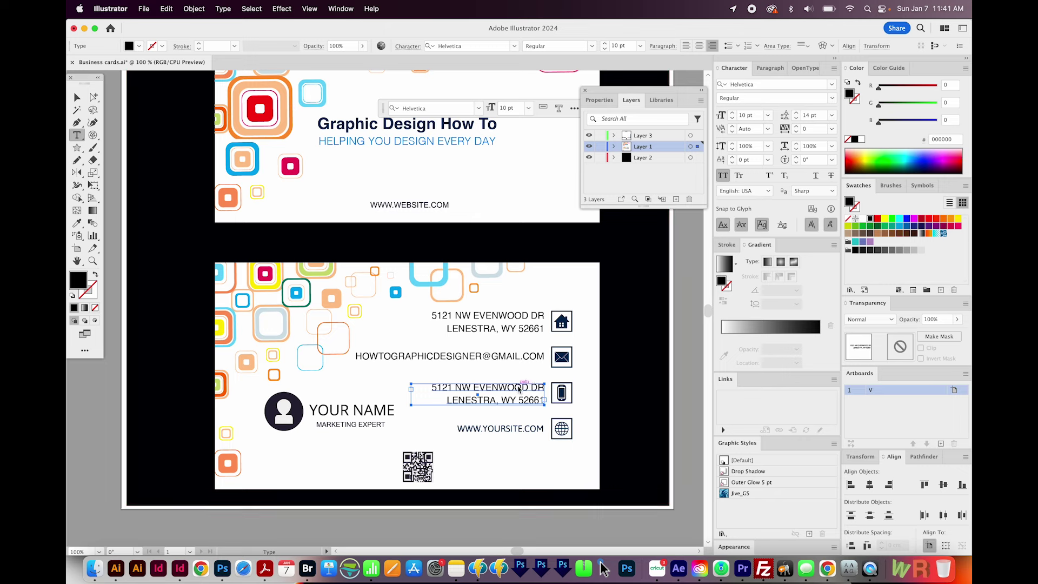
double_click(520, 391)
key(super)
key(super+a)
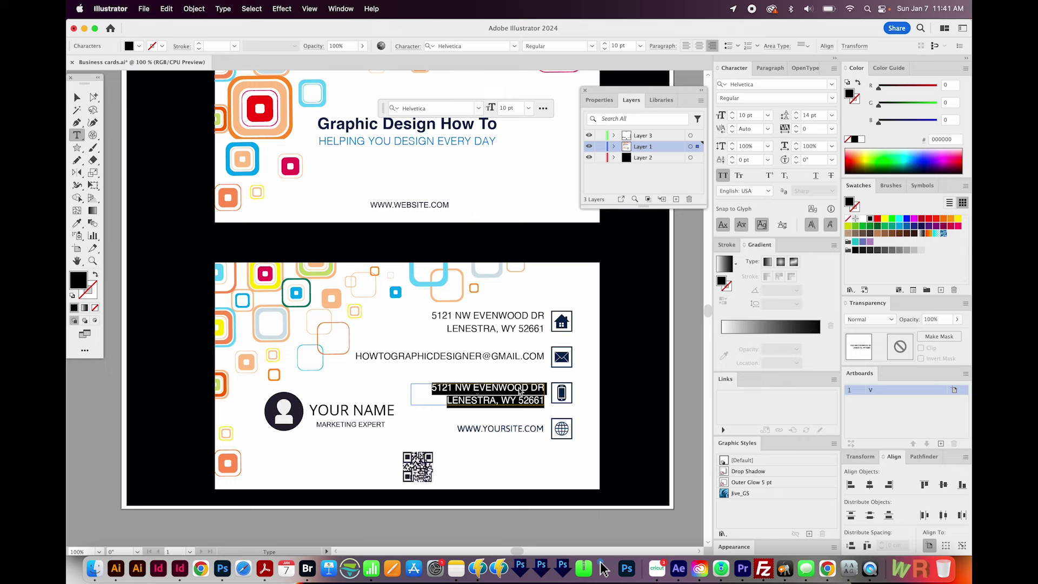
key(Return)
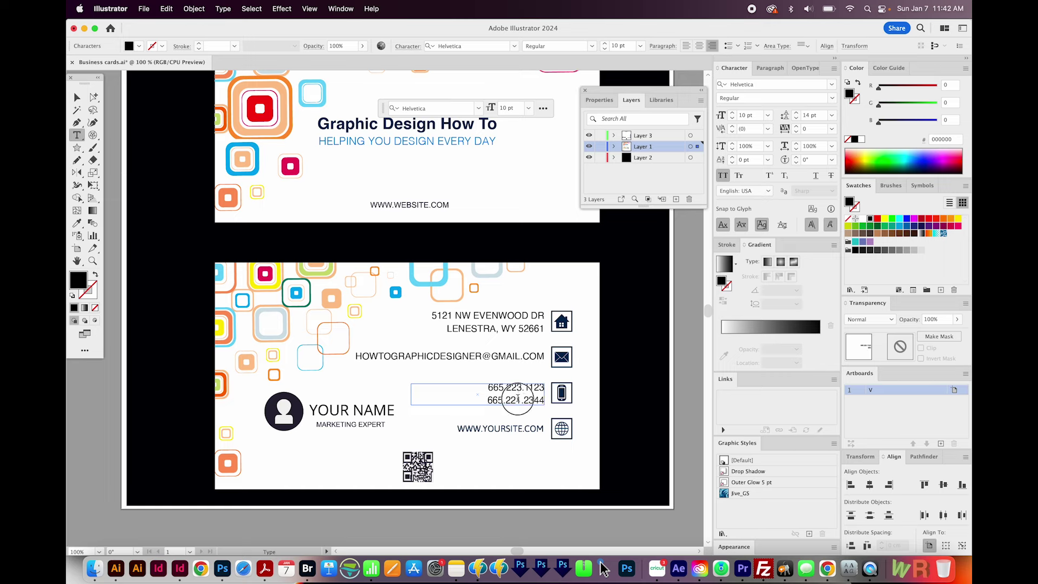
key(Escape)
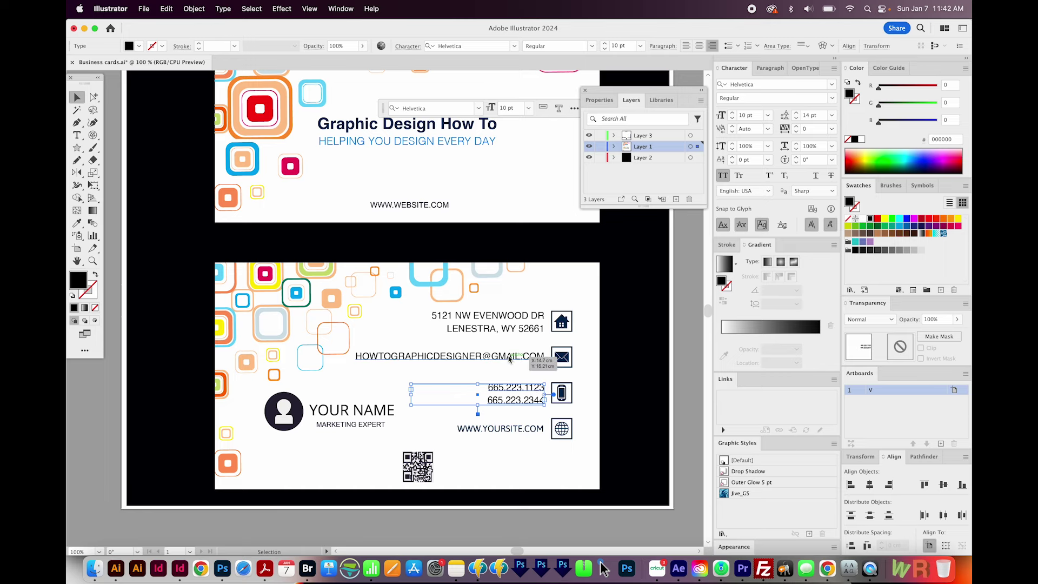
drag(509, 359, 509, 432)
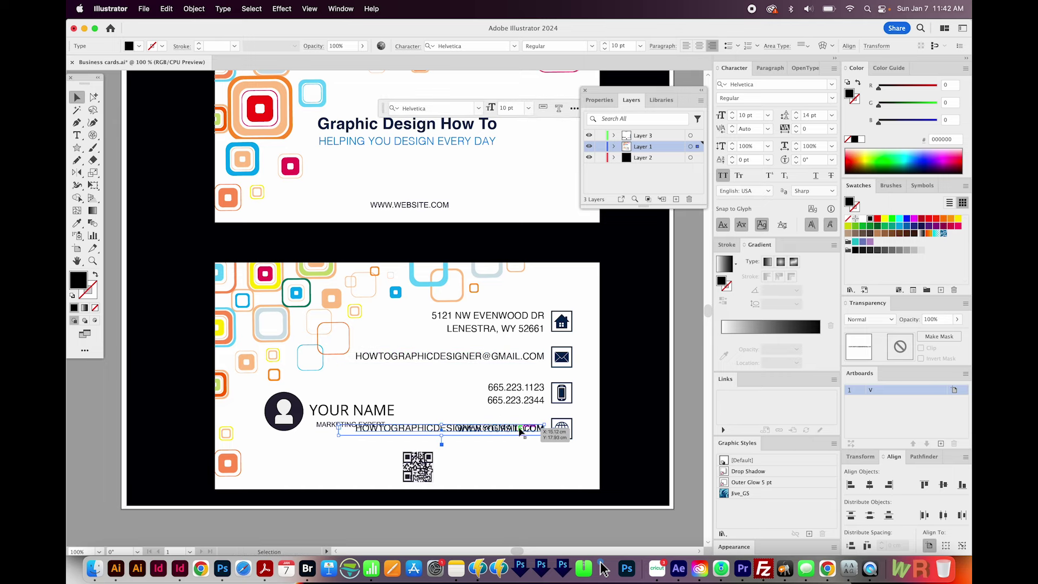
key(Delete)
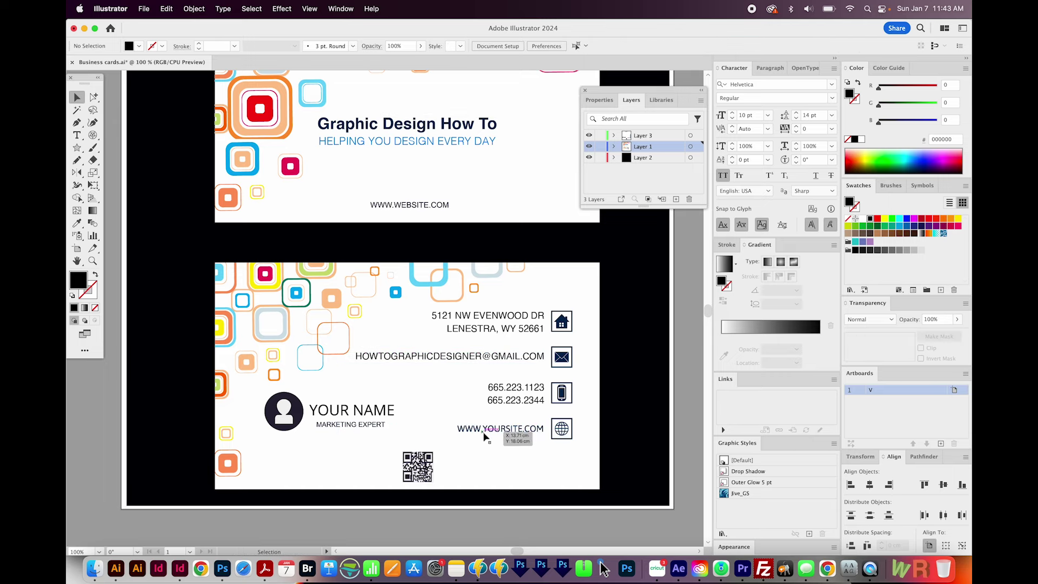
key(super+y)
key(a)
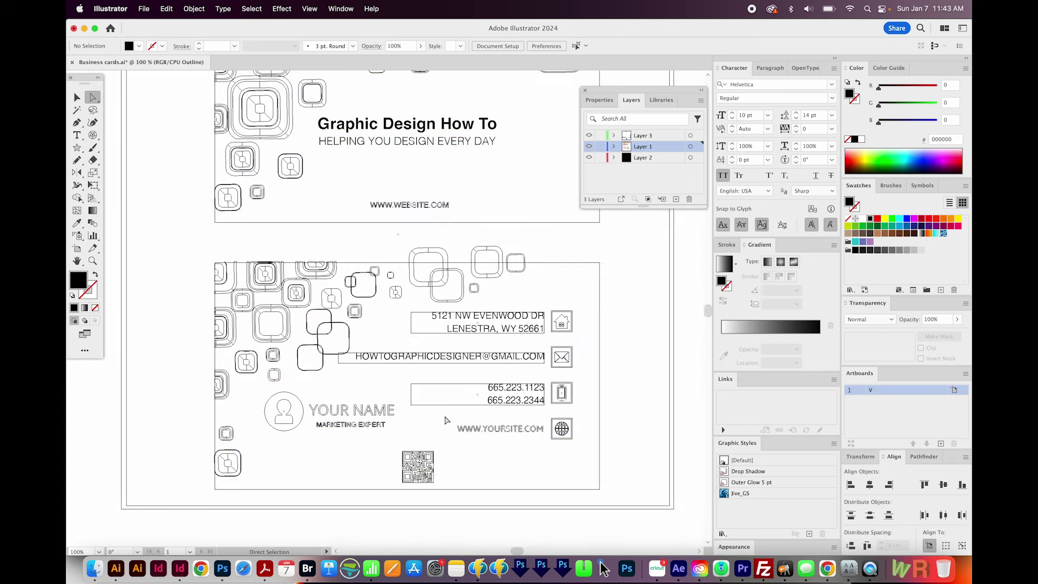
key(alt)
drag(450, 421, 547, 445)
key(Delete)
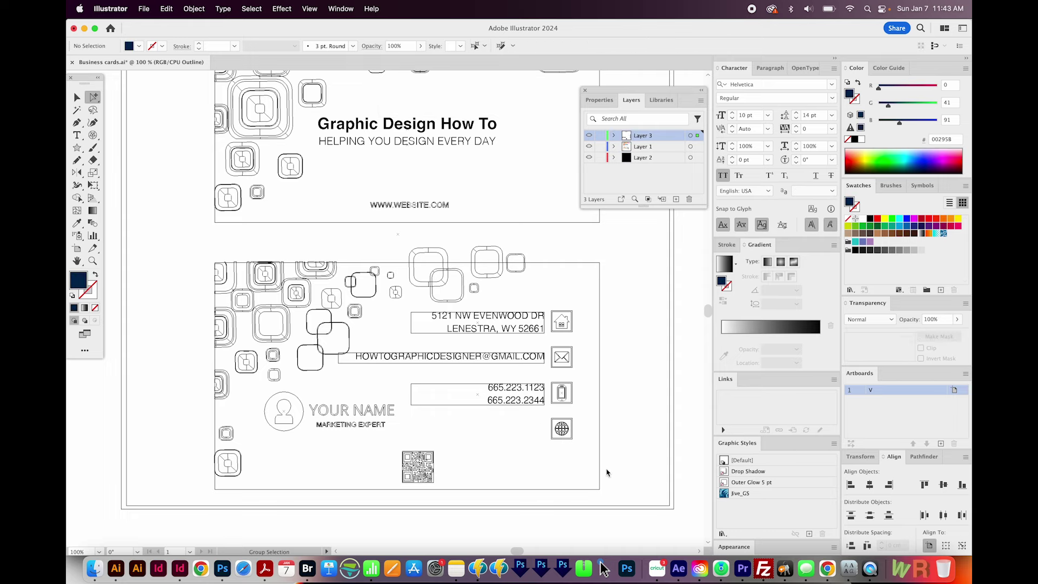
key(super+y)
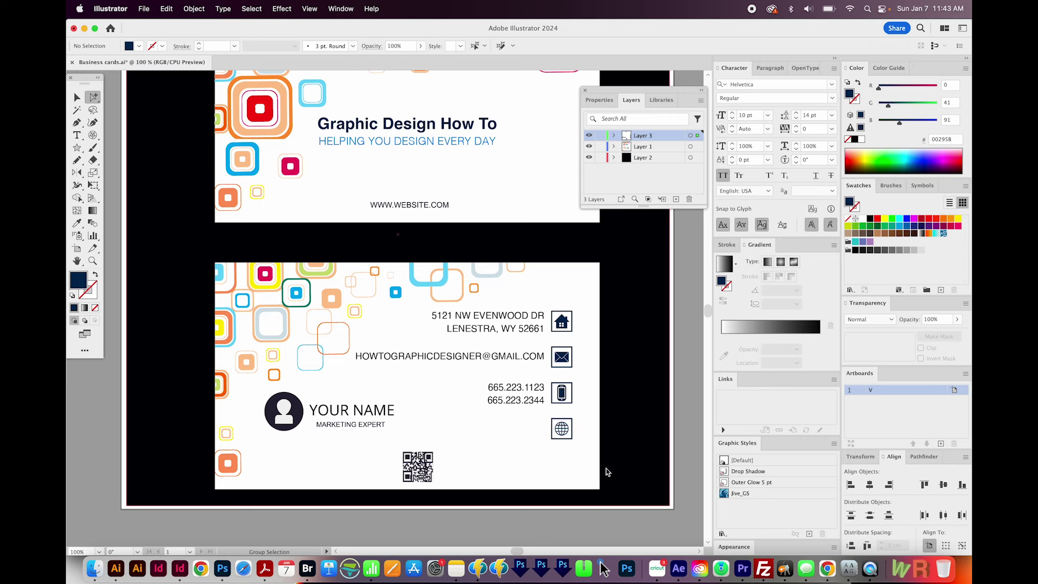
- Paste the email text beside the globe icon and retype it as GRAPHICDESIGNHOWTO.COM
key(super+v)
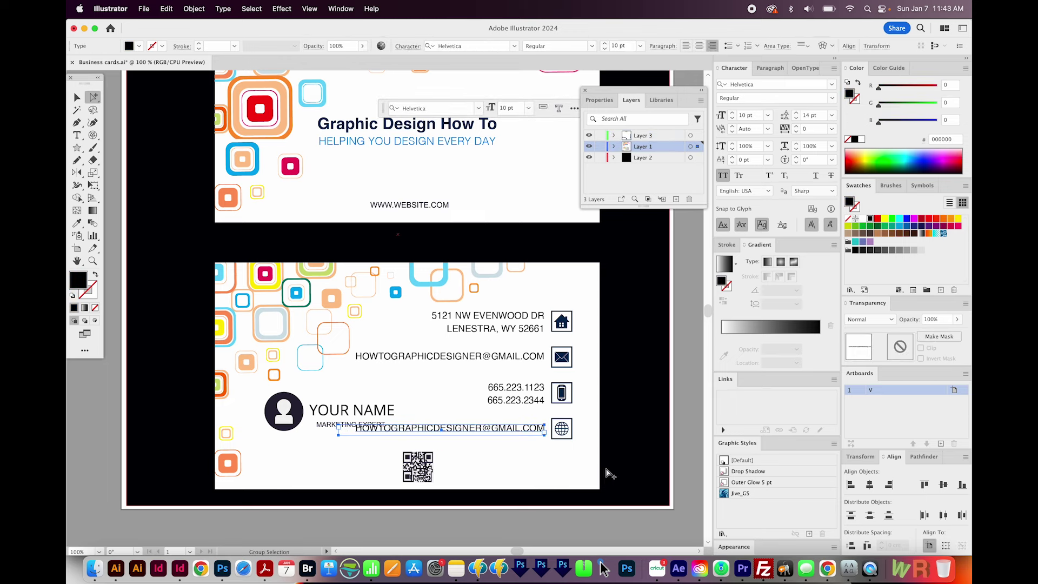
key(t)
triple_click(503, 428)
text(22GRAPHIC)
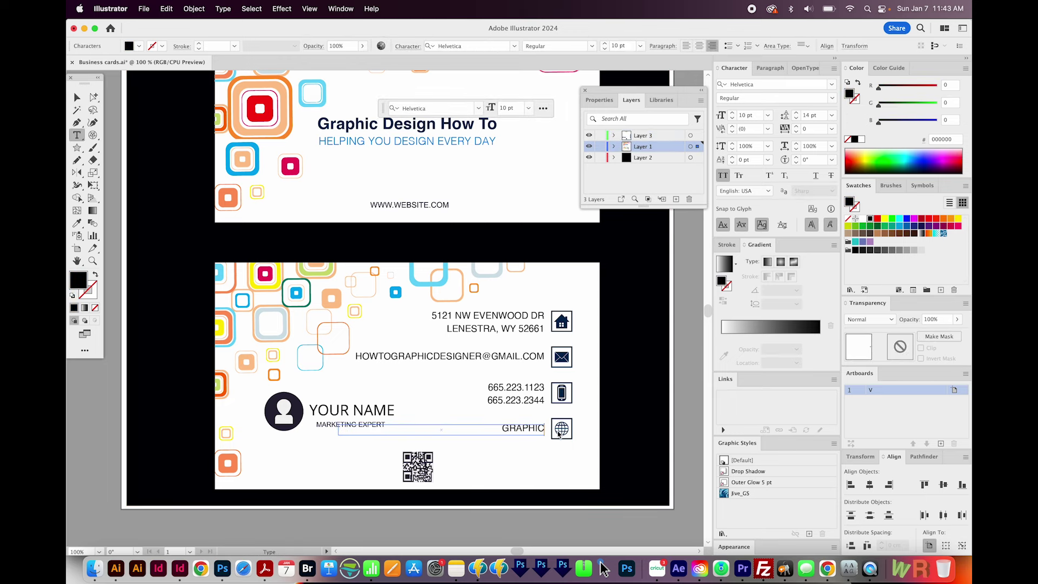
text(DESIGNHOWTO.COM)
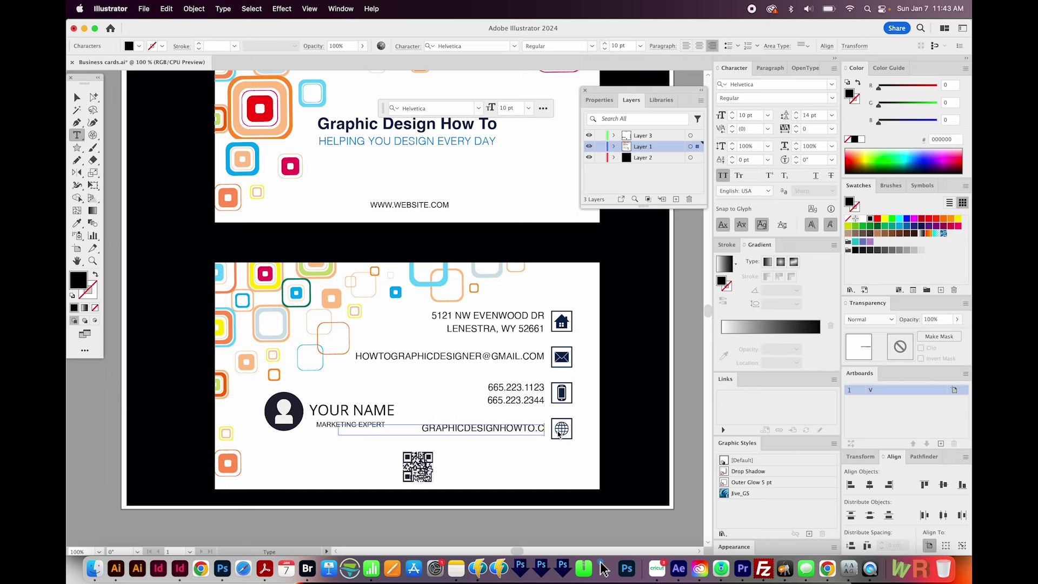
key(Escape)
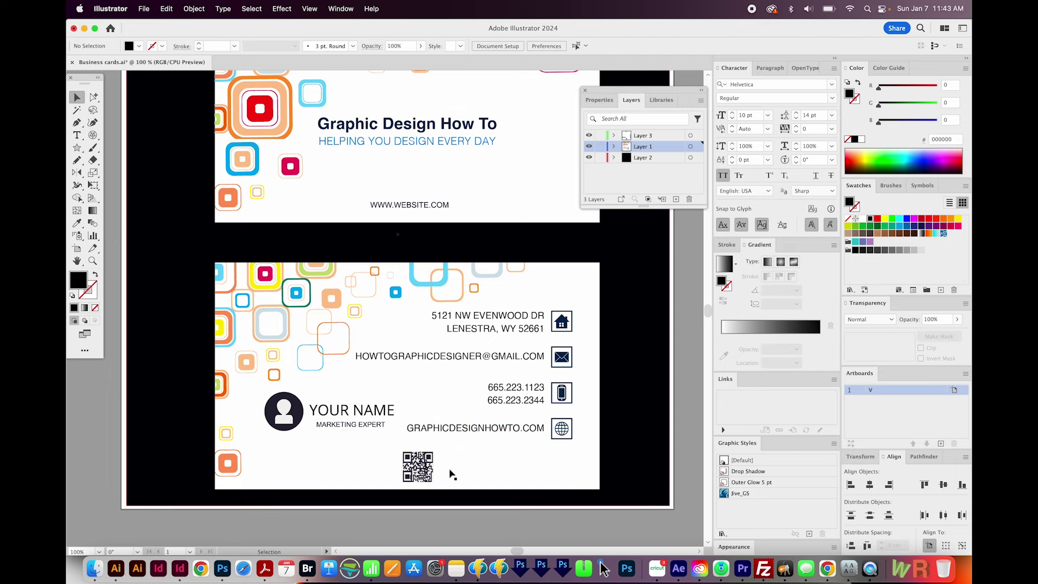
scroll(456, 436, up, 2)
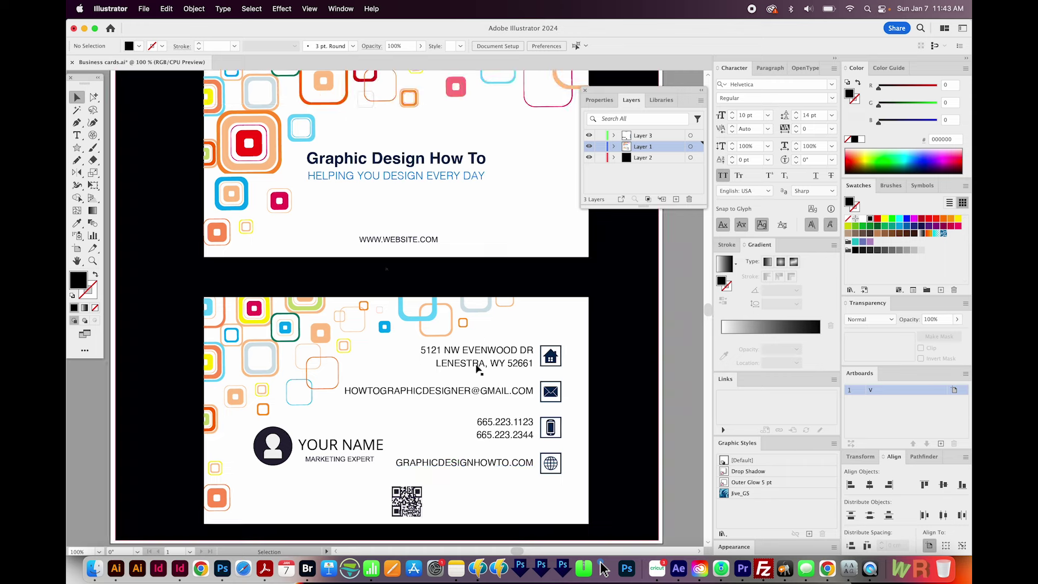
click(523, 351)
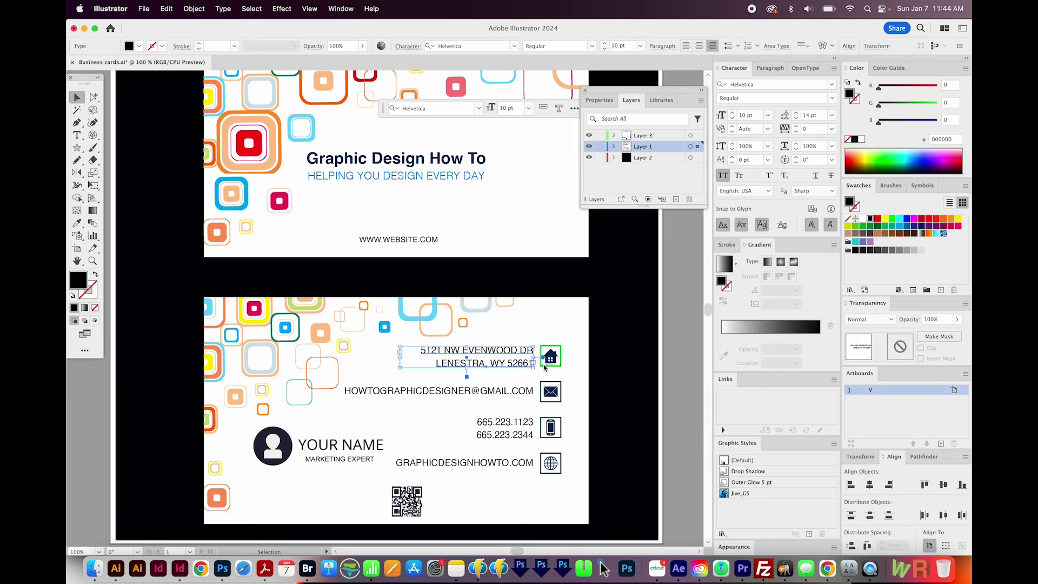
click(462, 164)
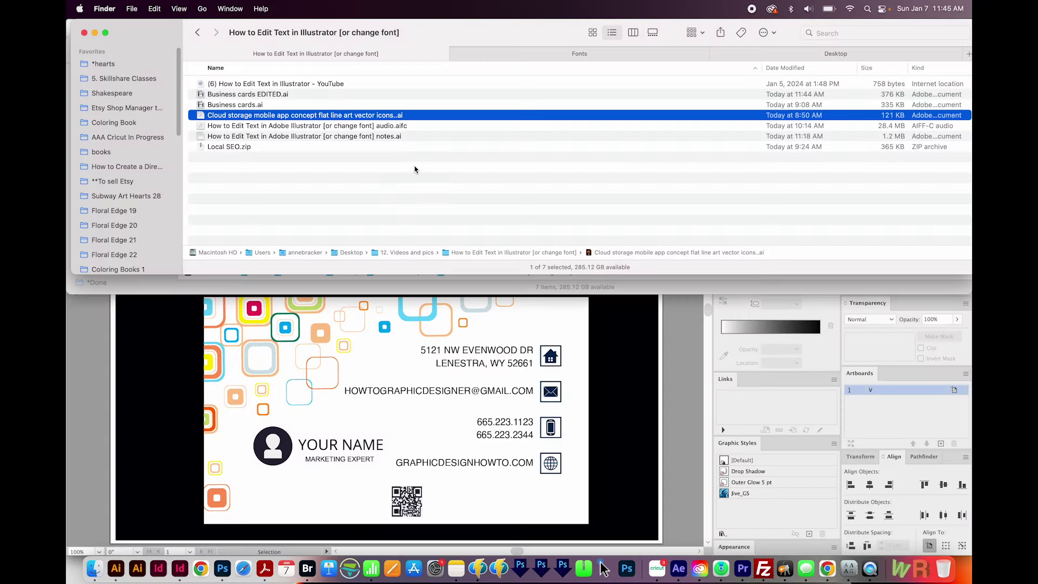
- Open the Cloud Storage .ai file, which flags Kanit-Regular as a missing font
key(super+o)
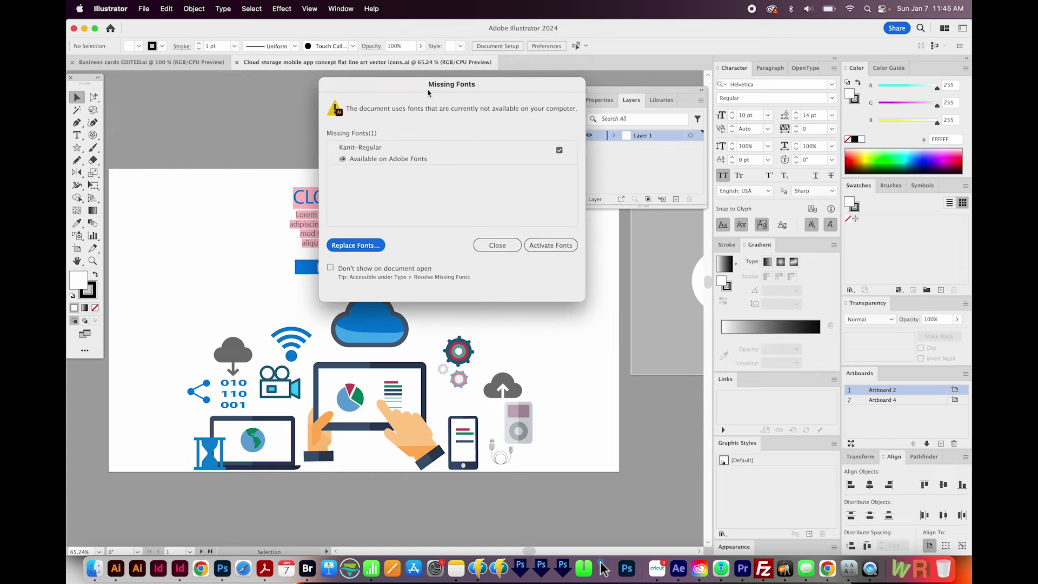
- Move the Missing Fonts dialog for Kanit-Regular aside, then close it
drag(427, 94, 441, 92)
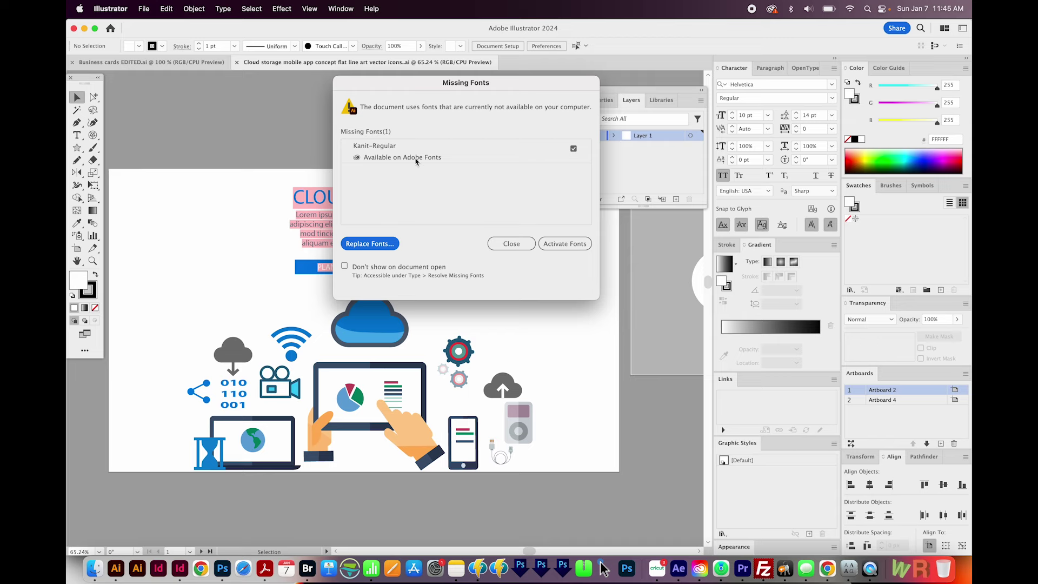
drag(465, 82, 509, 80)
click(563, 246)
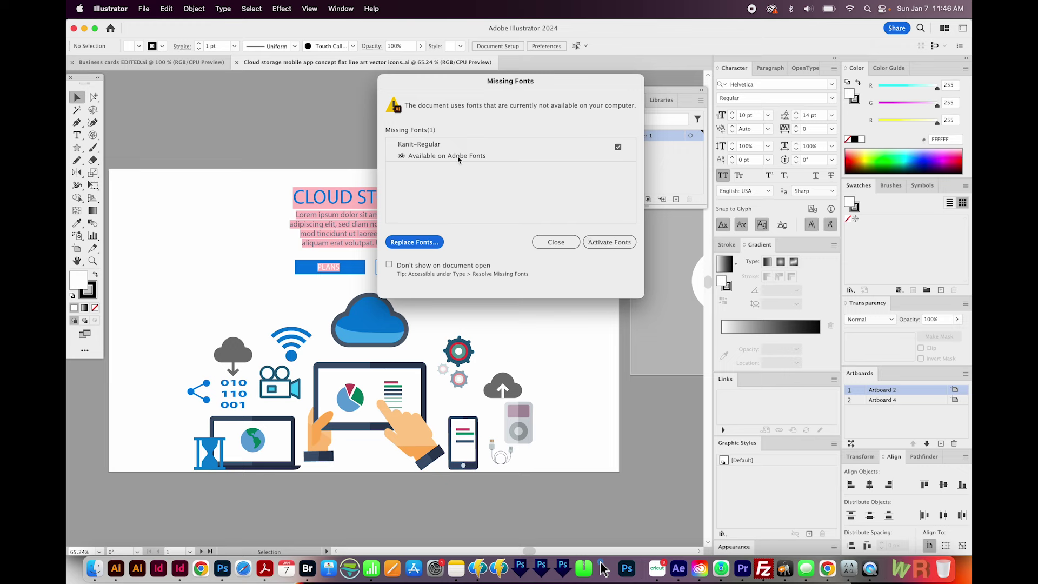
click(556, 242)
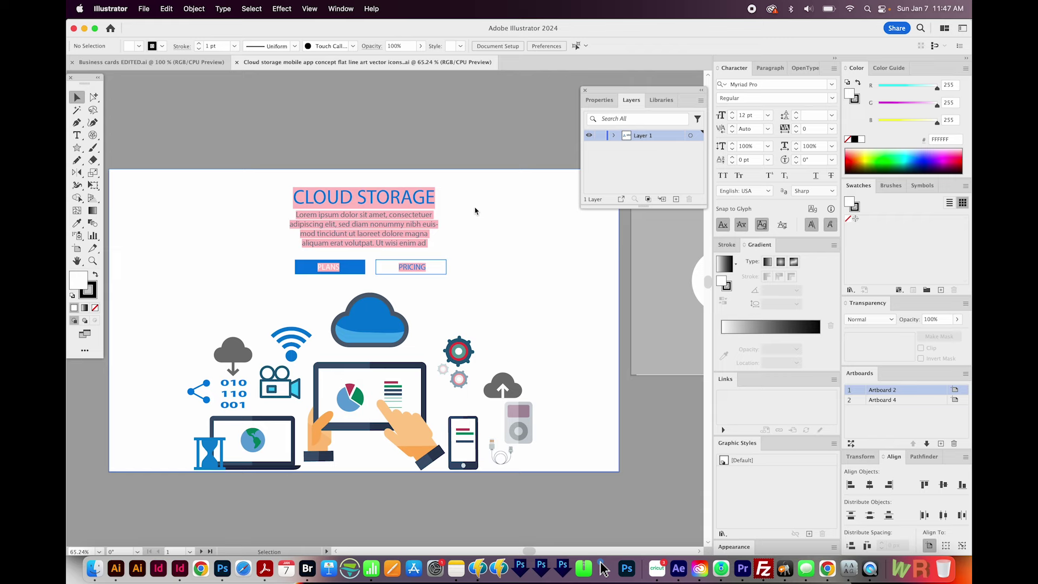
key(super+y)
key(super+y)
key(super+y)
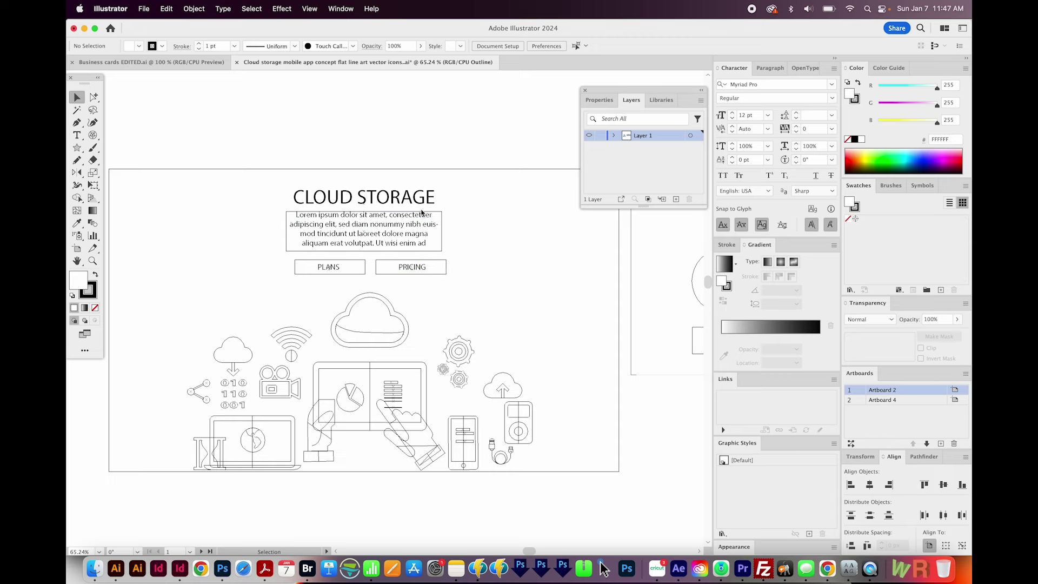
key(z)
drag(452, 179, 417, 243)
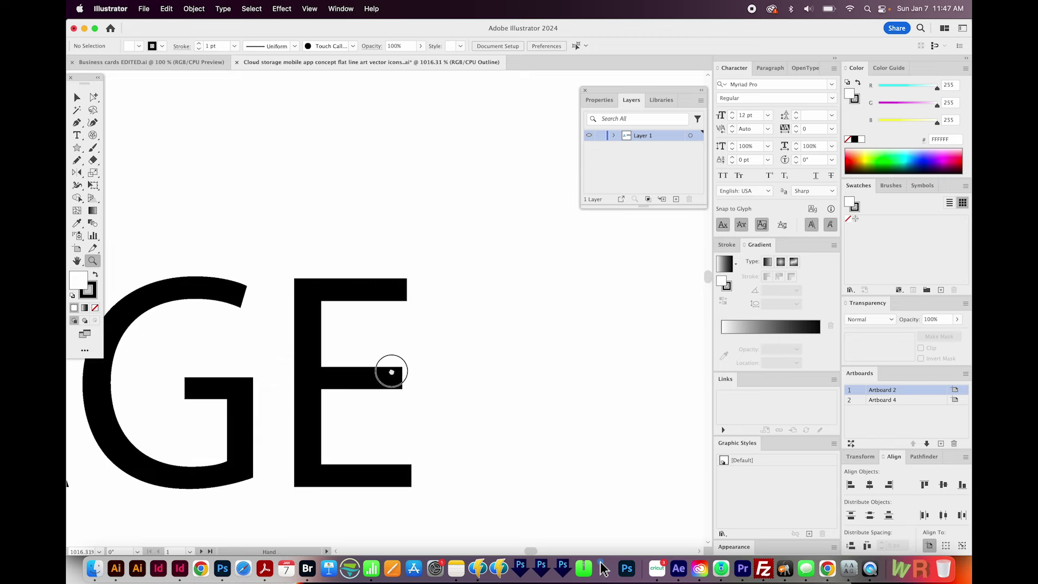
drag(390, 371, 479, 277)
key(super+0)
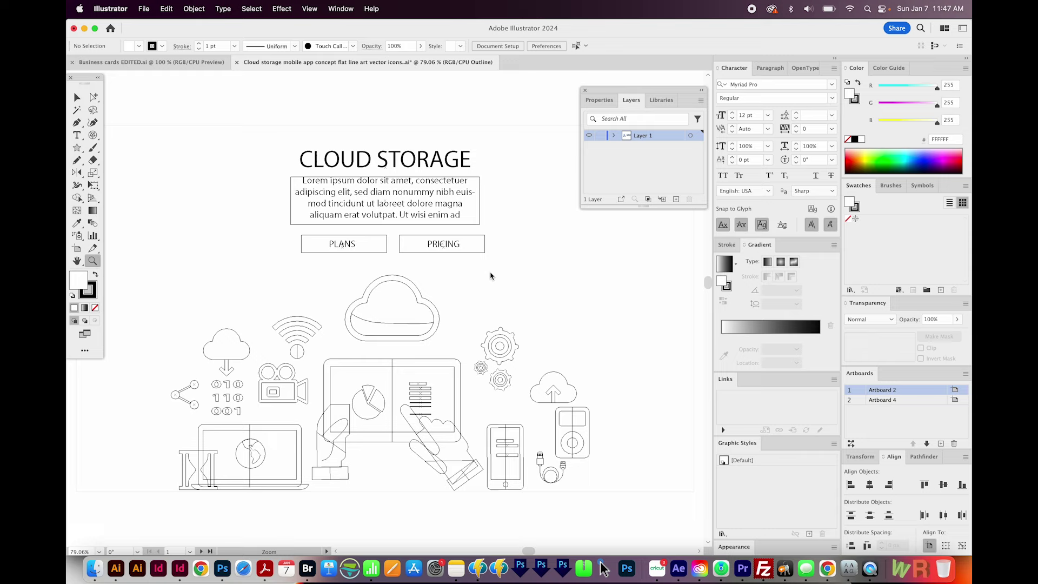
scroll(444, 307, left, 5)
drag(296, 363, 244, 414)
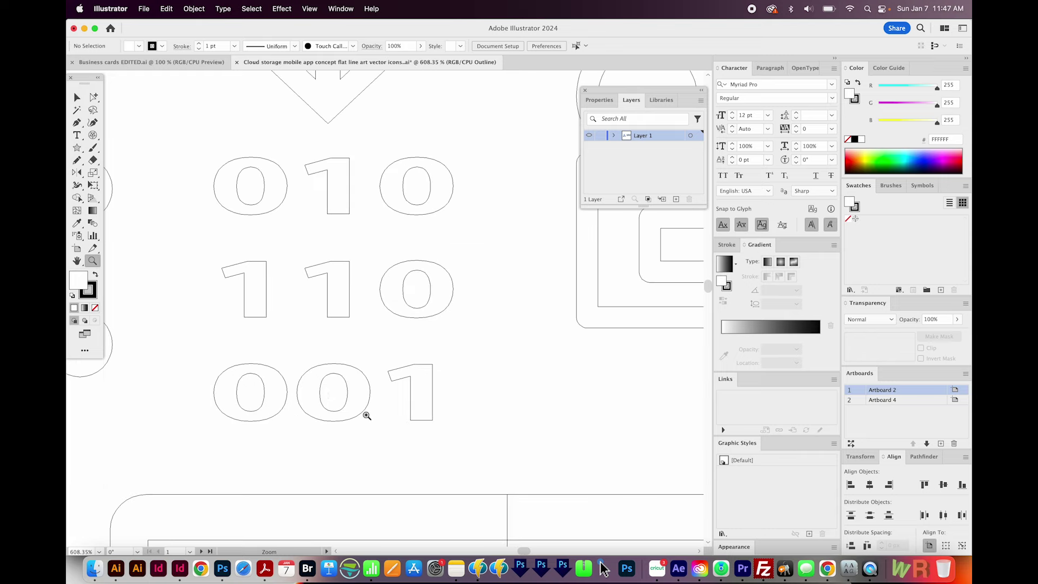
key(super+0)
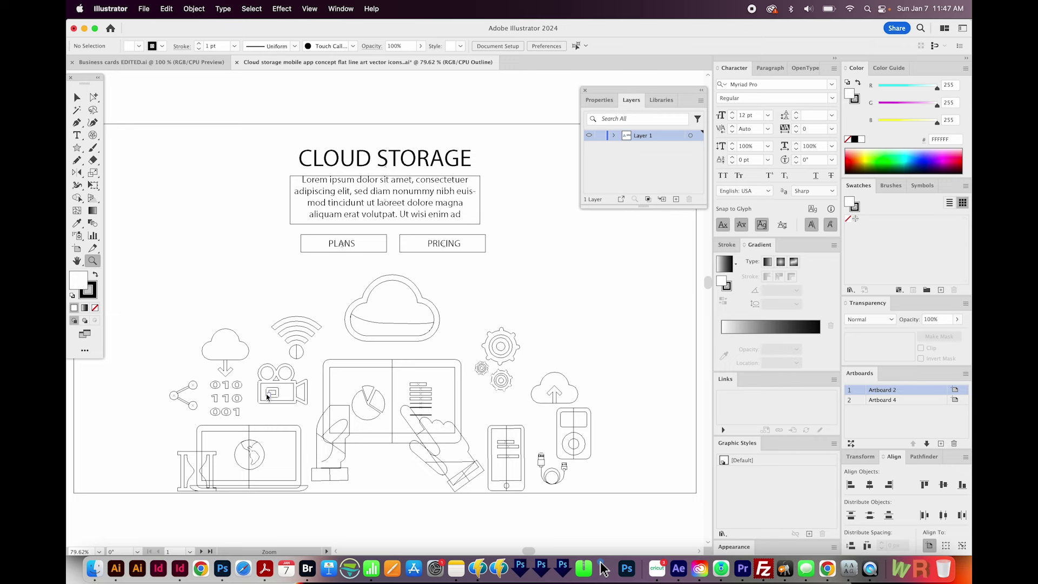
key(super+y)
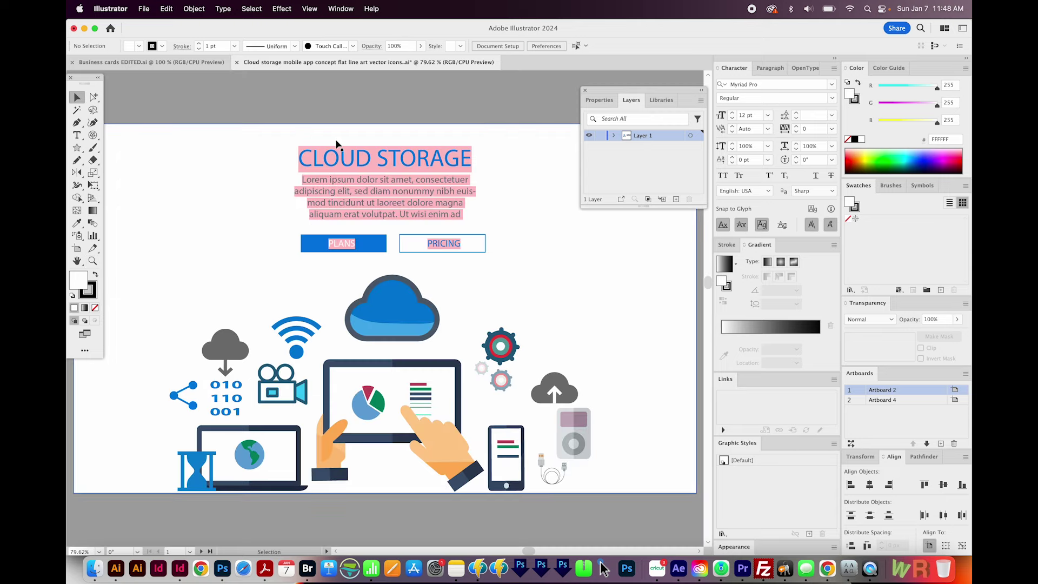
- Select the Cloud Storage artwork group and ungroup it with Shift+Cmd+G
click(362, 169)
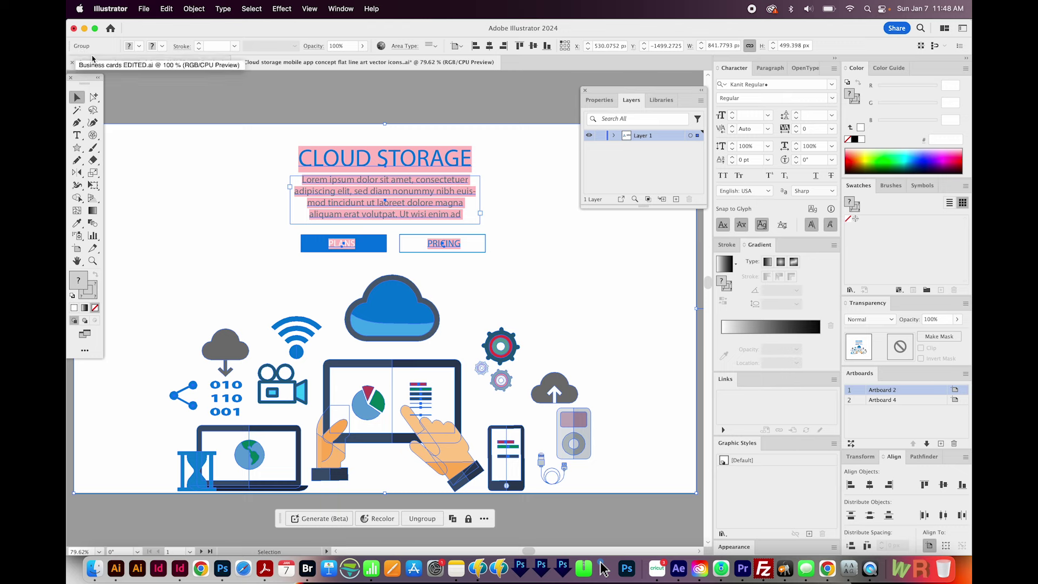
key(super+shift+g)
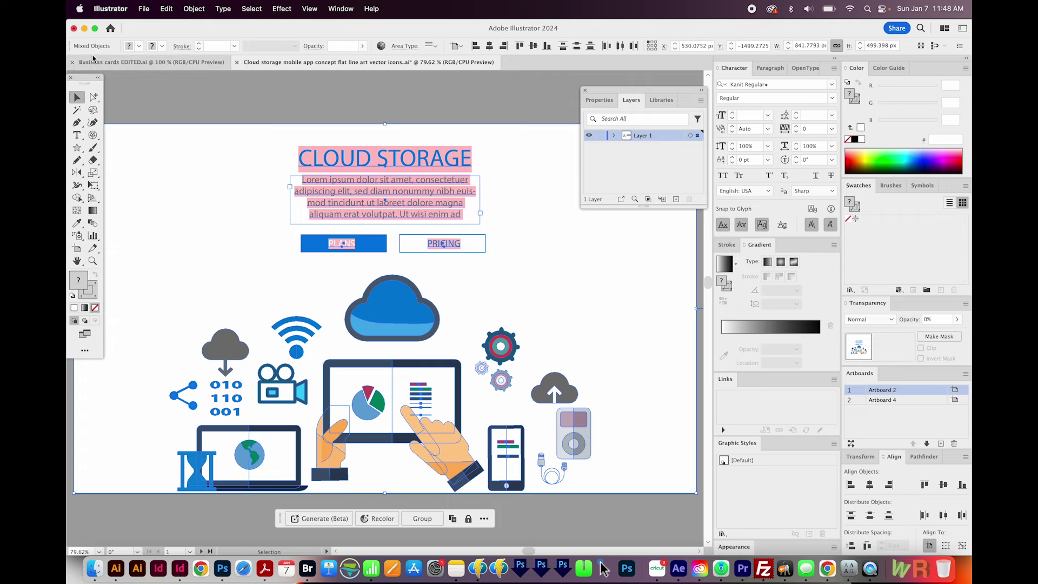
click(193, 10)
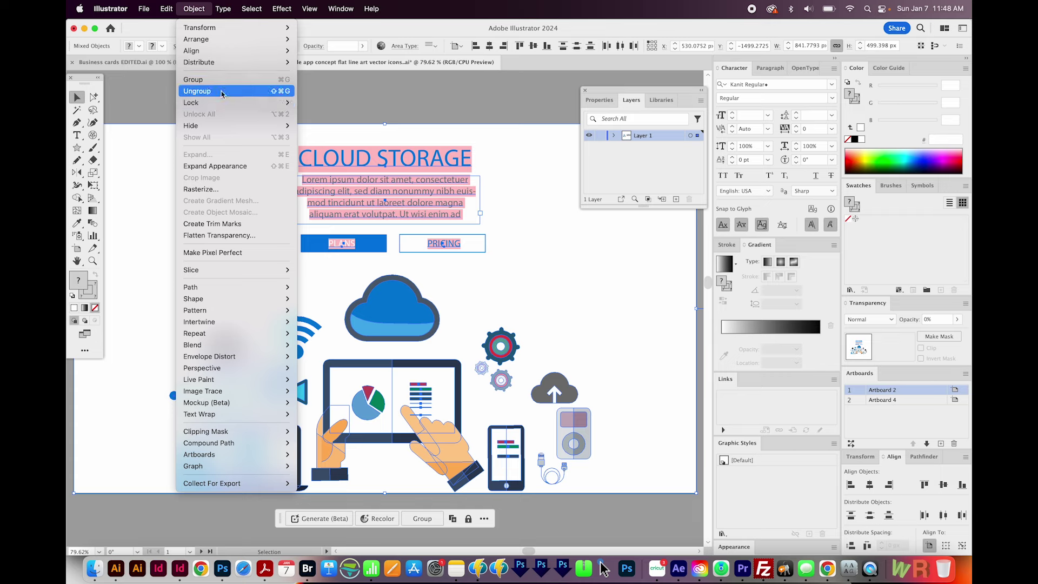
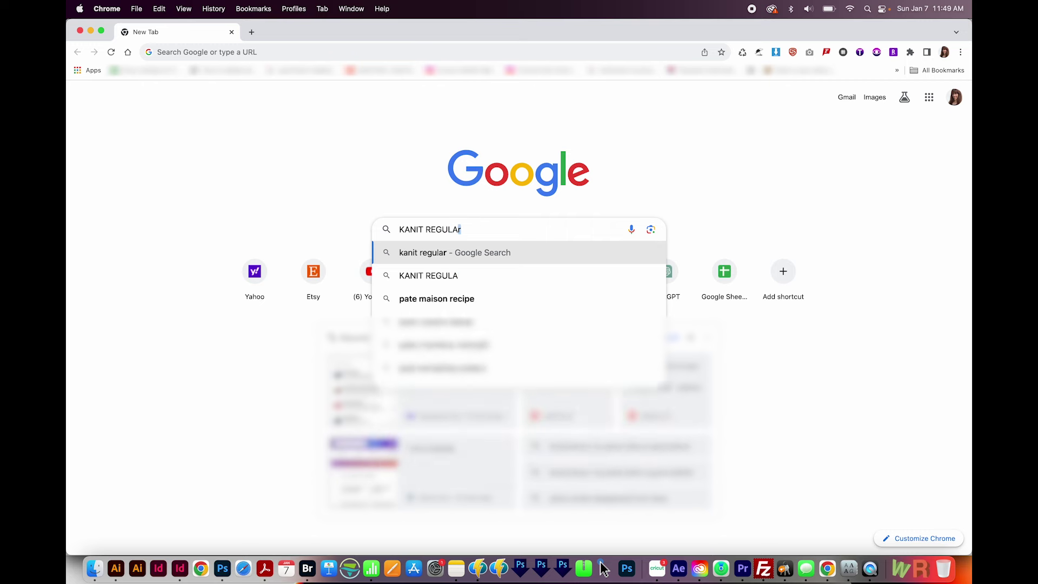
- Search for Kanit and download the whole Kanit family from its Google Fonts page
key(Return)
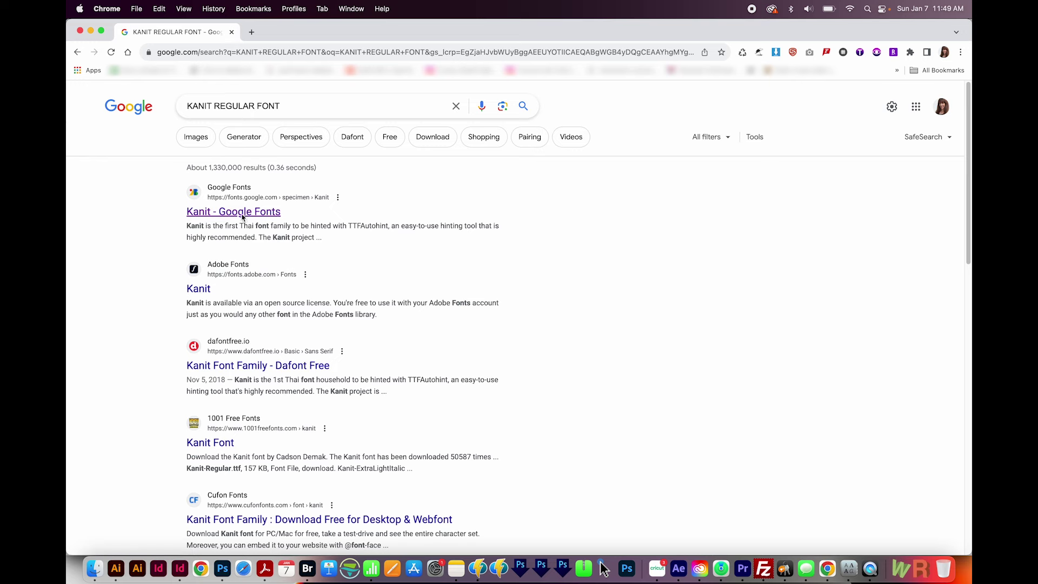
click(244, 214)
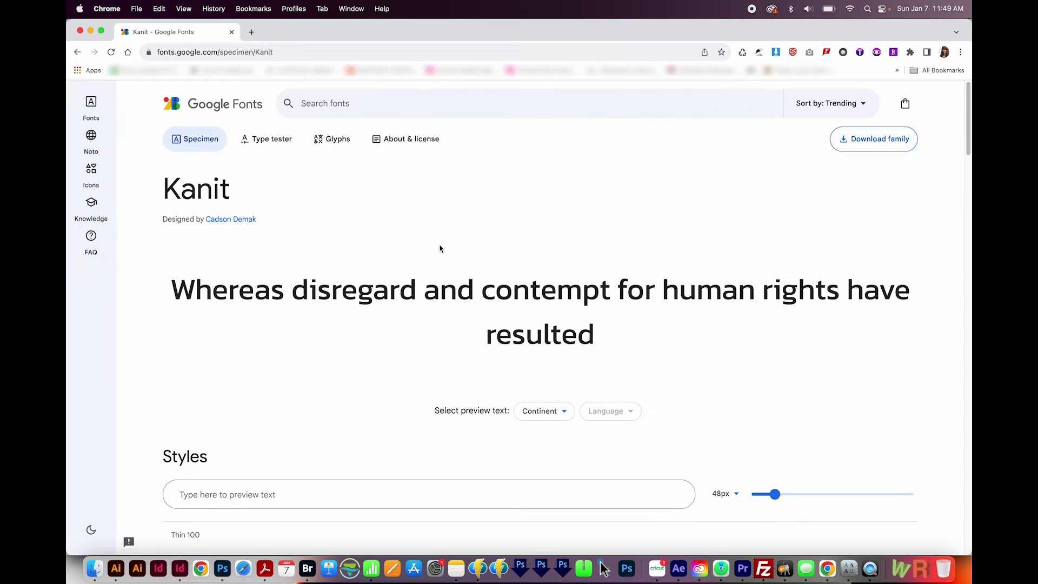
click(876, 141)
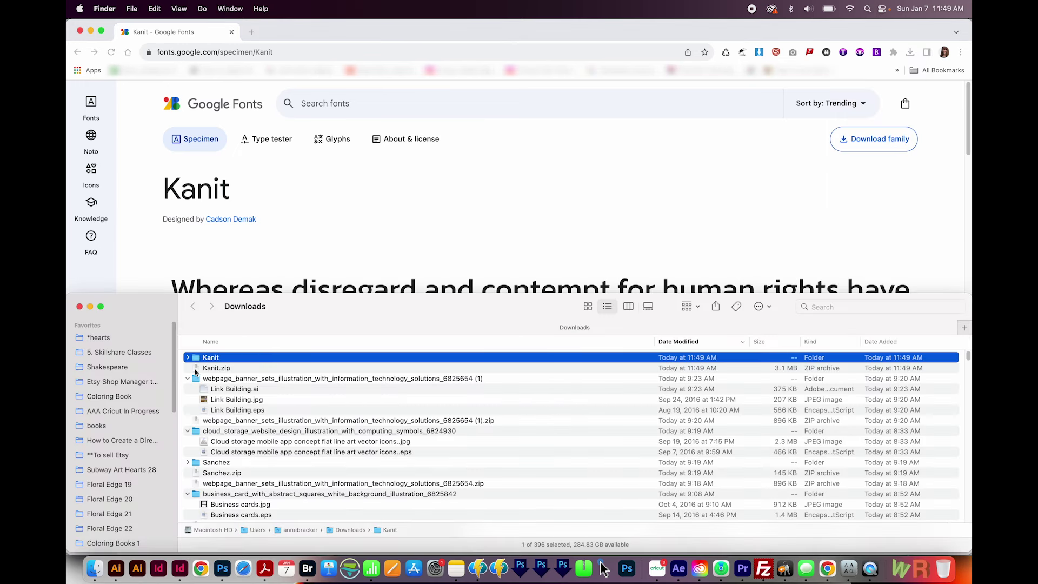
- Select Kanit.zip in Downloads and dismiss its context menu without choosing anything
click(226, 371)
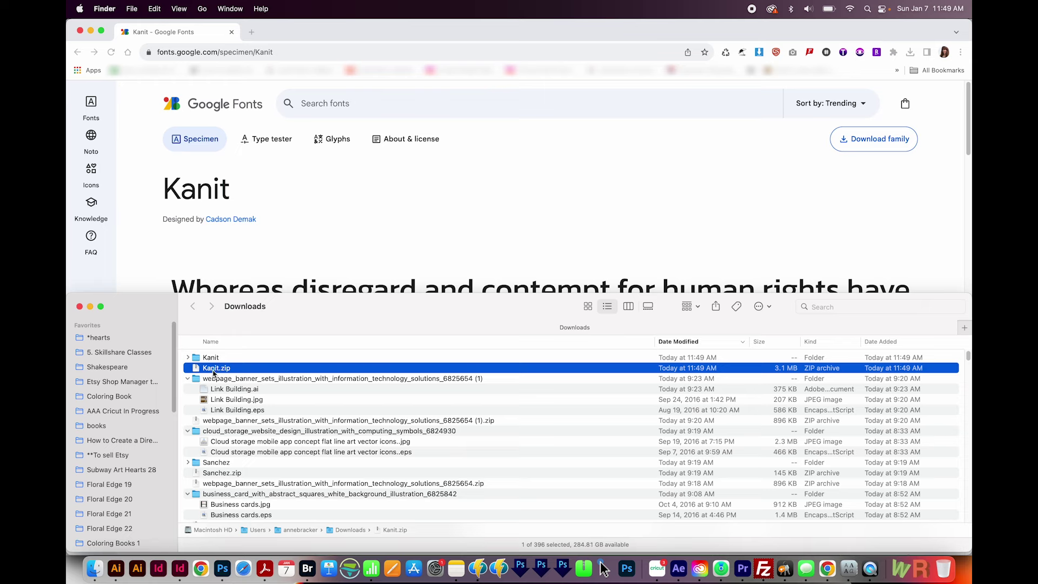
right_click(214, 373)
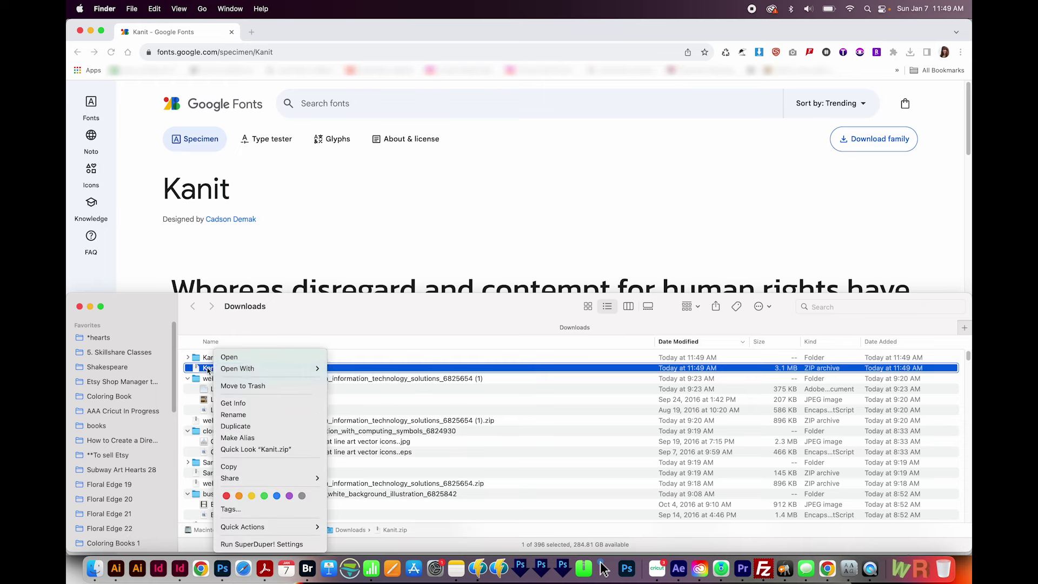
click(194, 369)
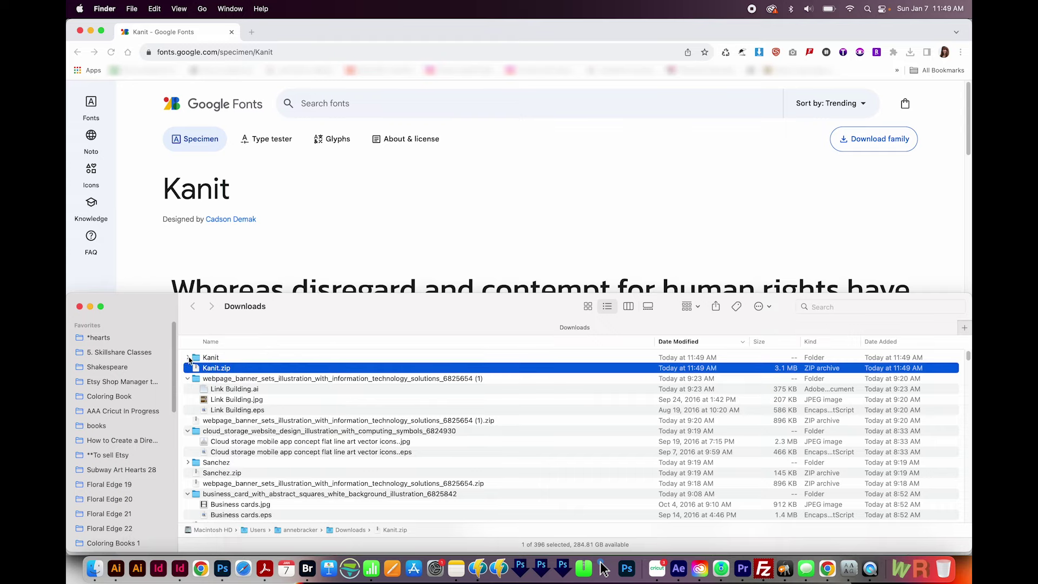
- Expand the Kanit folder and bring up actions for all 18 fonts, Kanit-Black.ttf through Kanit-ThinItalic.ttf
click(187, 358)
scroll(326, 436, down, 5)
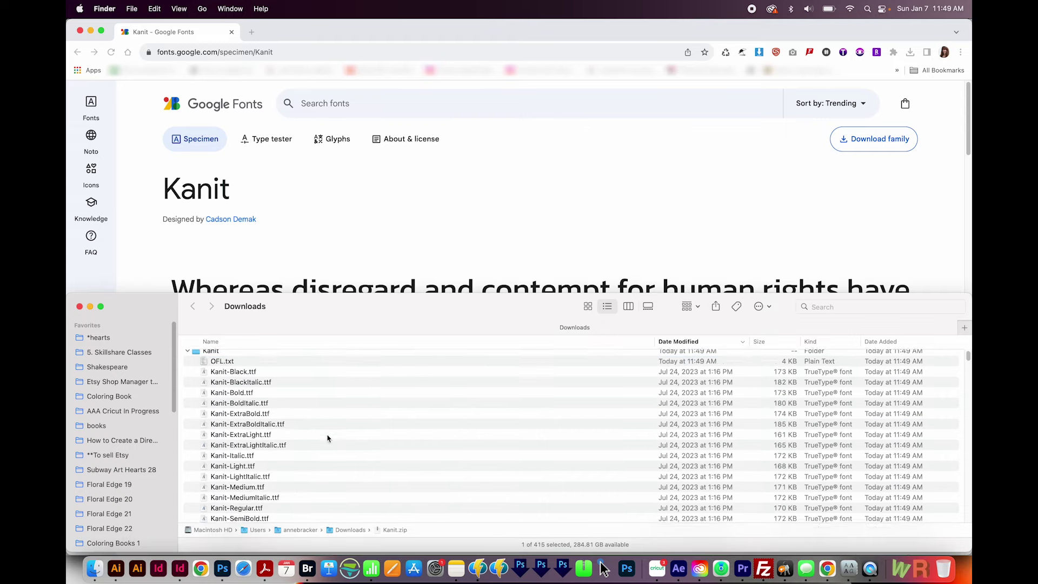
scroll(306, 454, up, 5)
click(260, 382)
scroll(273, 470, down, 5)
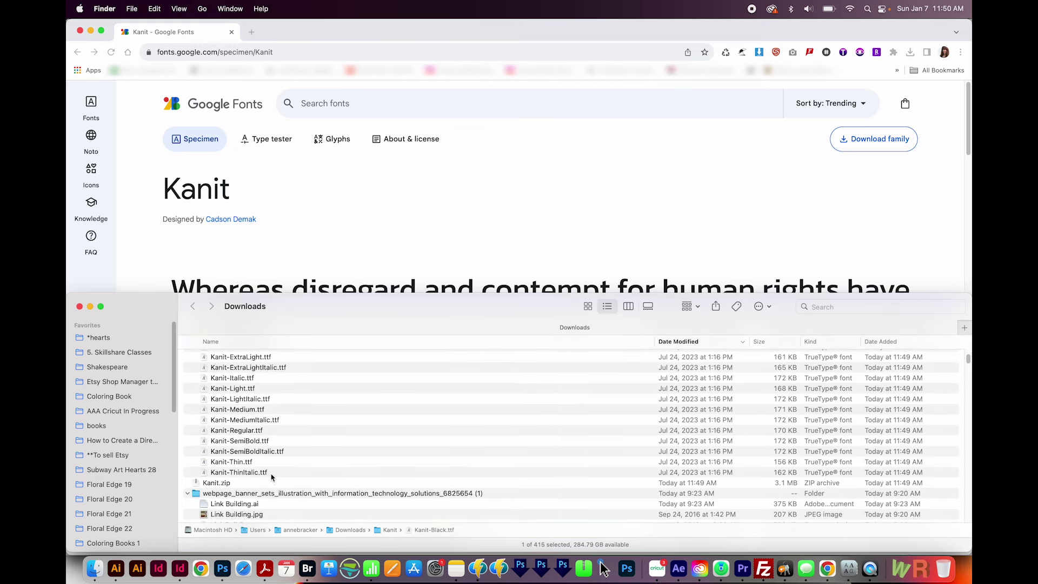
shift+click(272, 476)
right_click(251, 442)
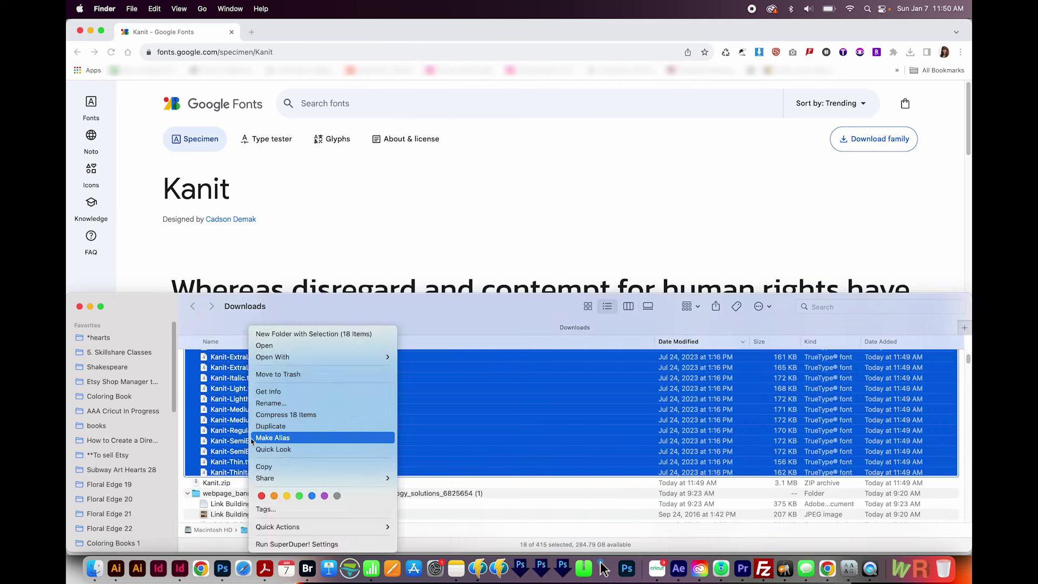
- Open the selected Kanit fonts in Font Book and install them
click(278, 348)
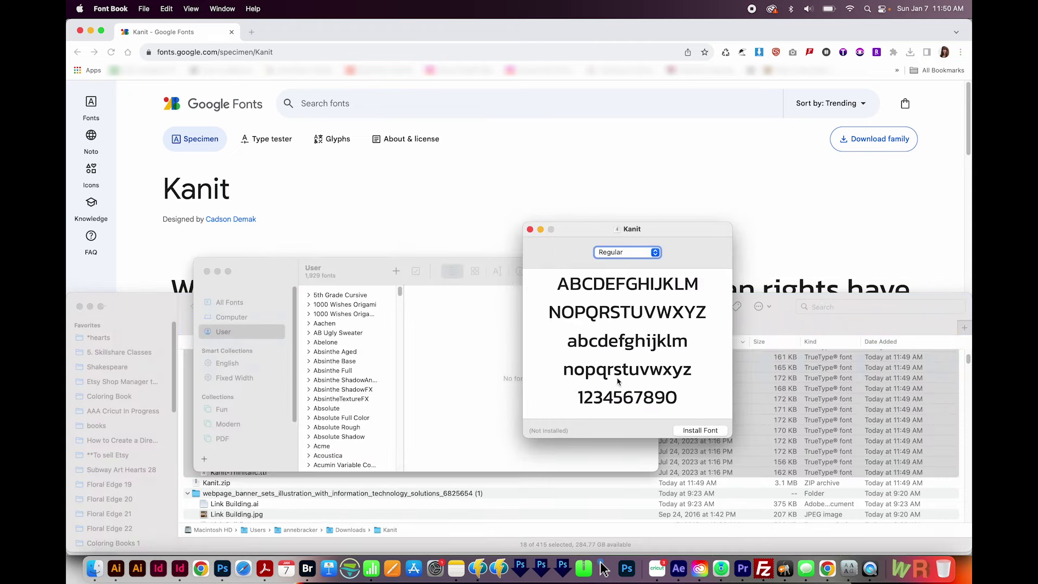
click(709, 433)
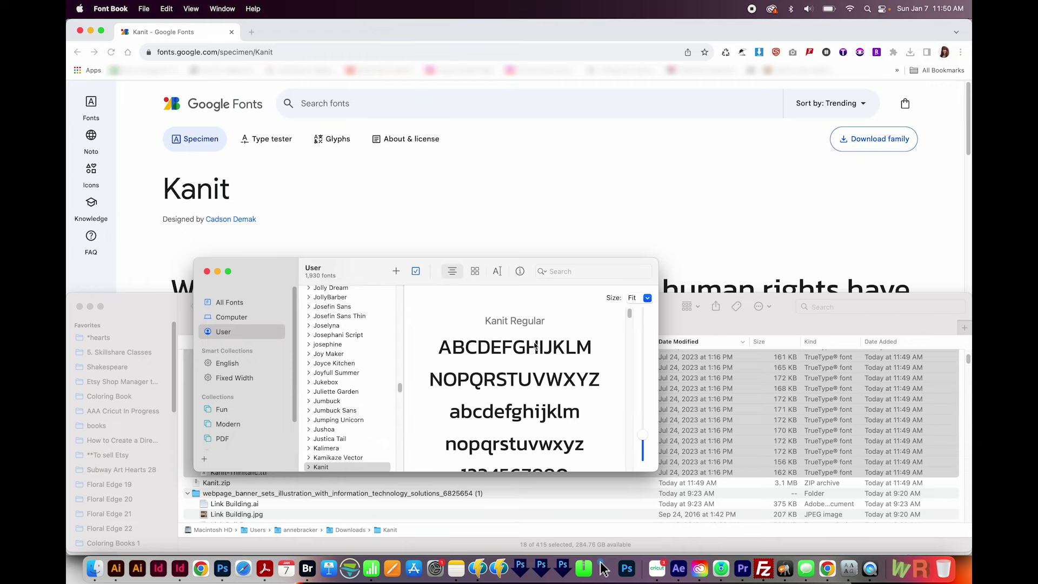
- Back in the Illustrator Cloud Storage banner, place the Type cursor in the CLOUD STORAGE headline
click(116, 569)
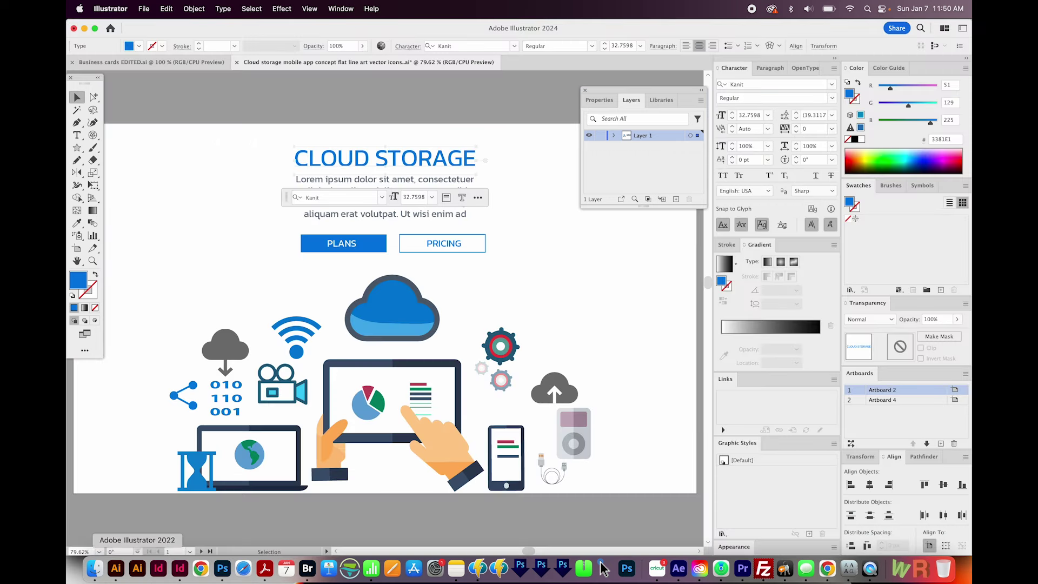
drag(288, 198, 244, 279)
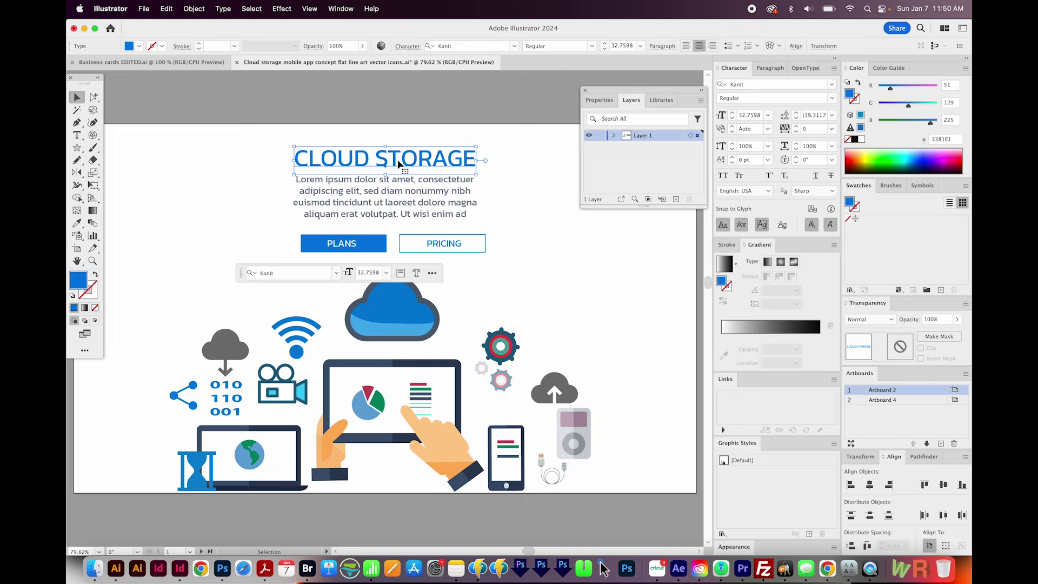
click(302, 130)
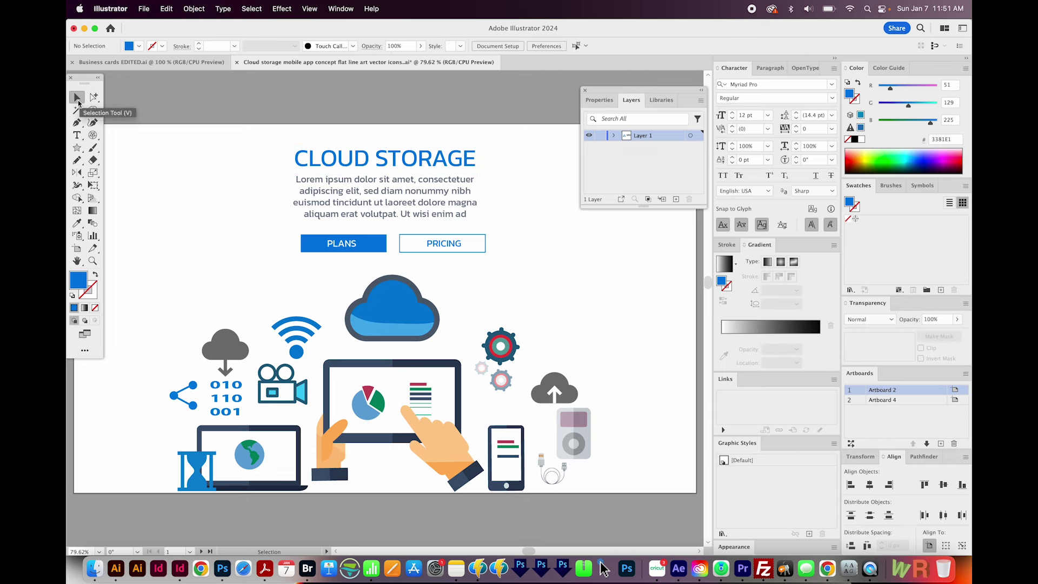
key(t)
click(359, 160)
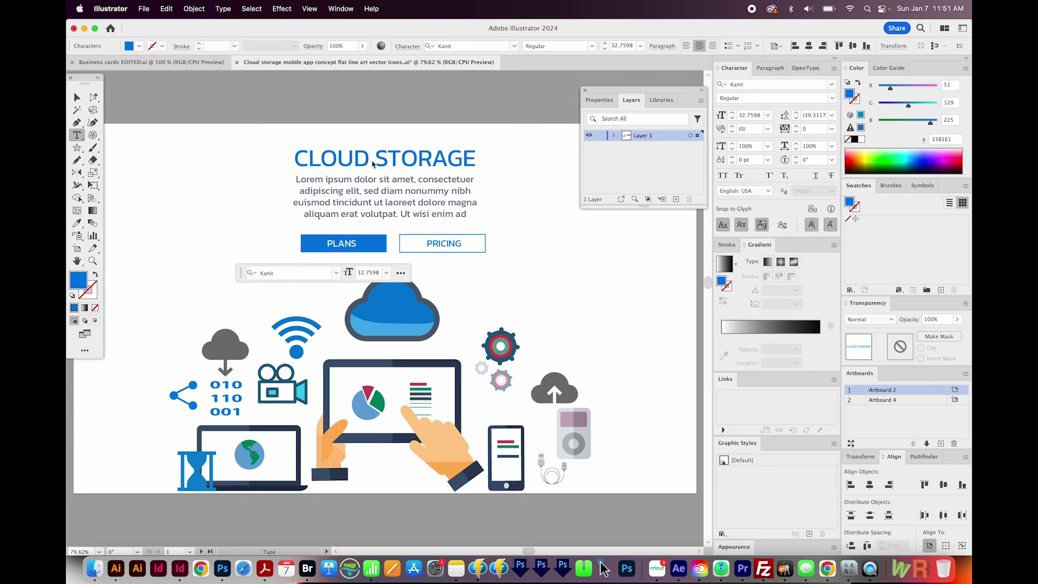
- Retype the headline as 'STORING STUFF IN THE CLOUD', then click into the body paragraph
triple_click(370, 158)
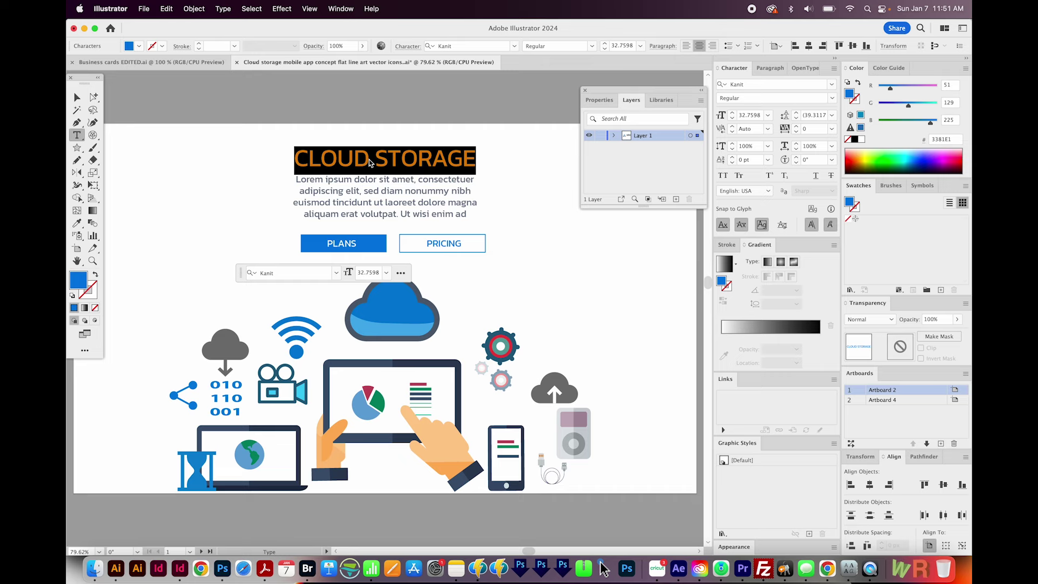
text(STORING STUFF IN THE CLOUD)
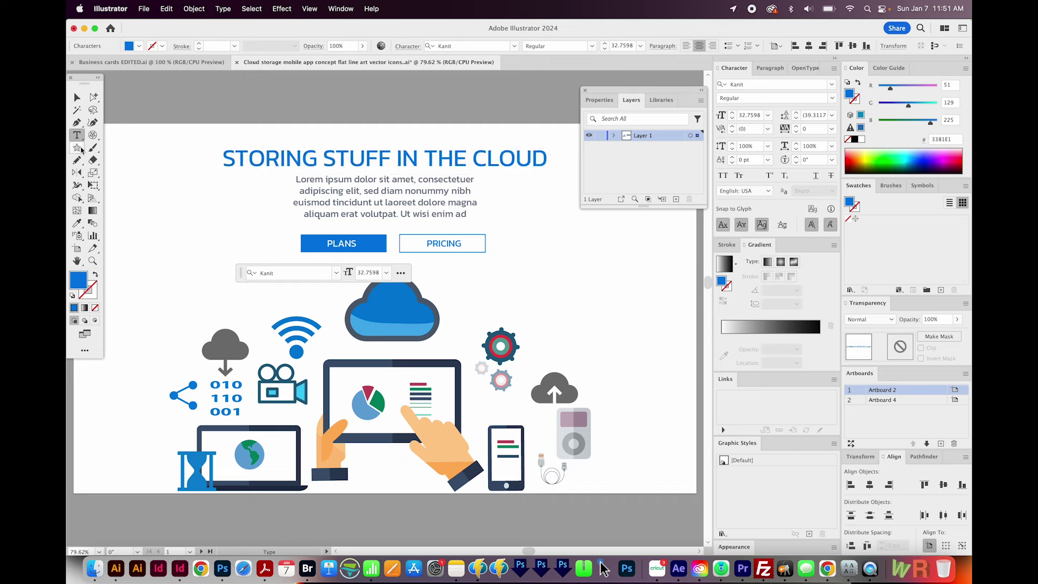
click(369, 183)
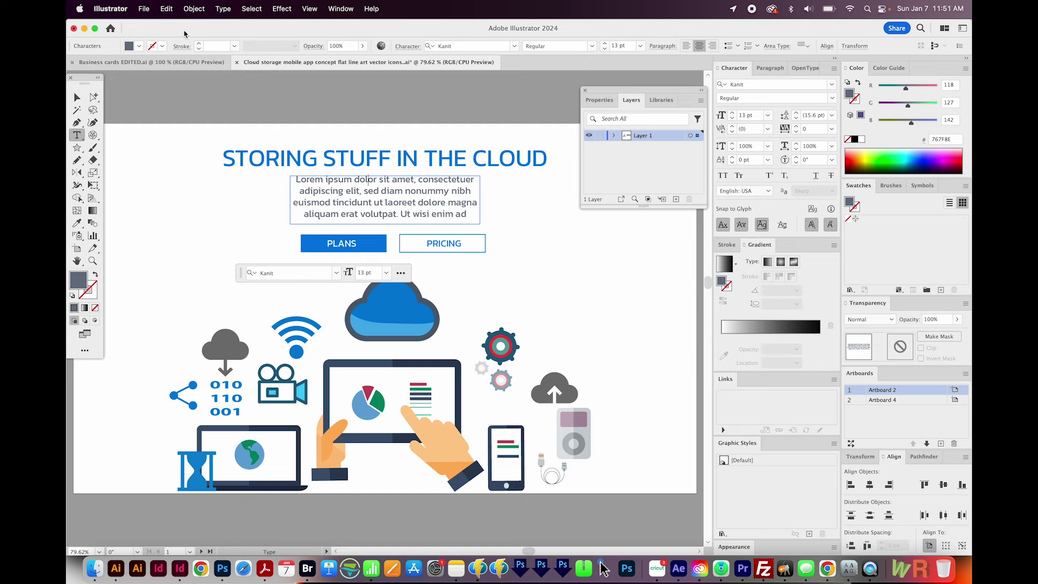
click(193, 9)
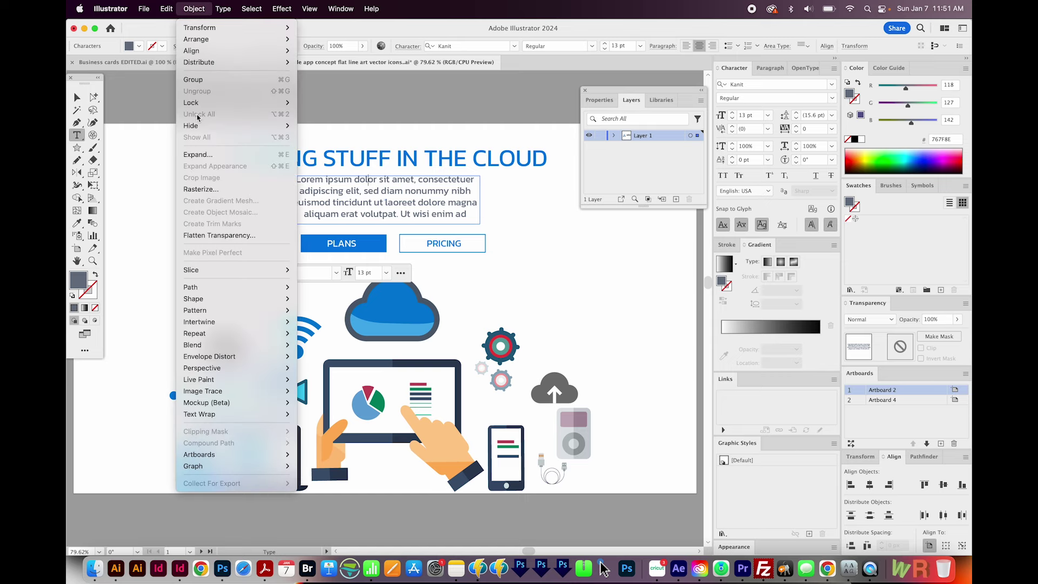
click(735, 100)
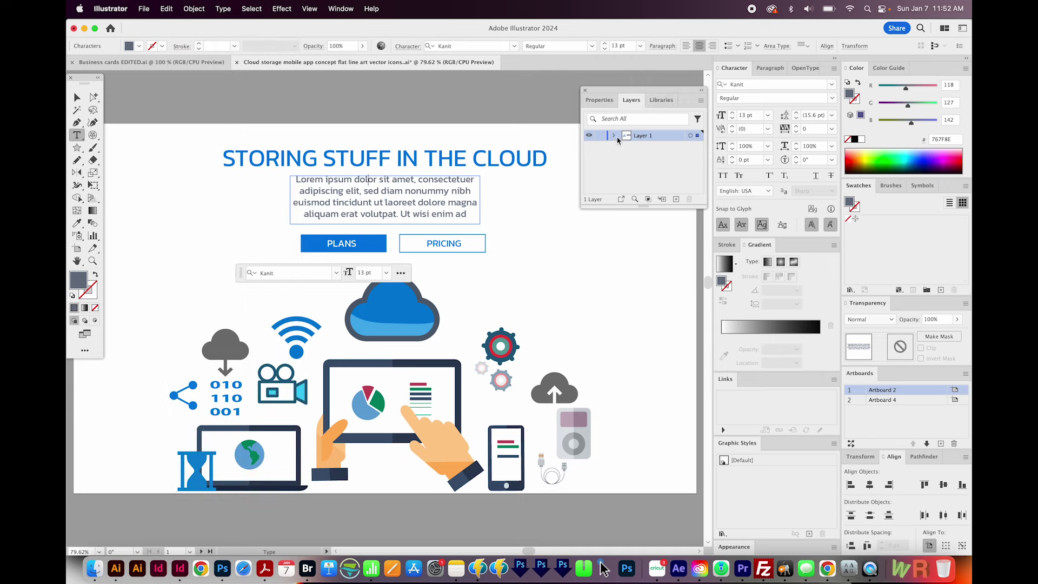